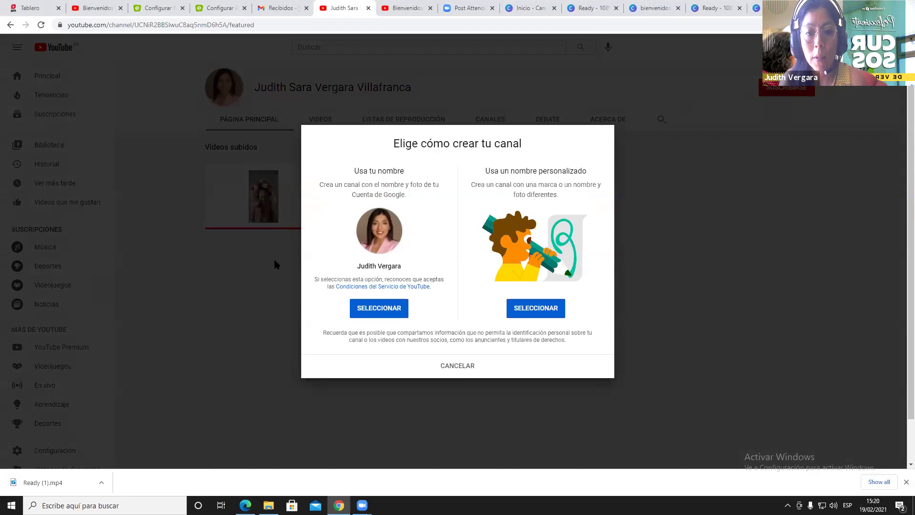
Create the YouTube channel under the account's own name and leave its setup for later.
click(370, 310)
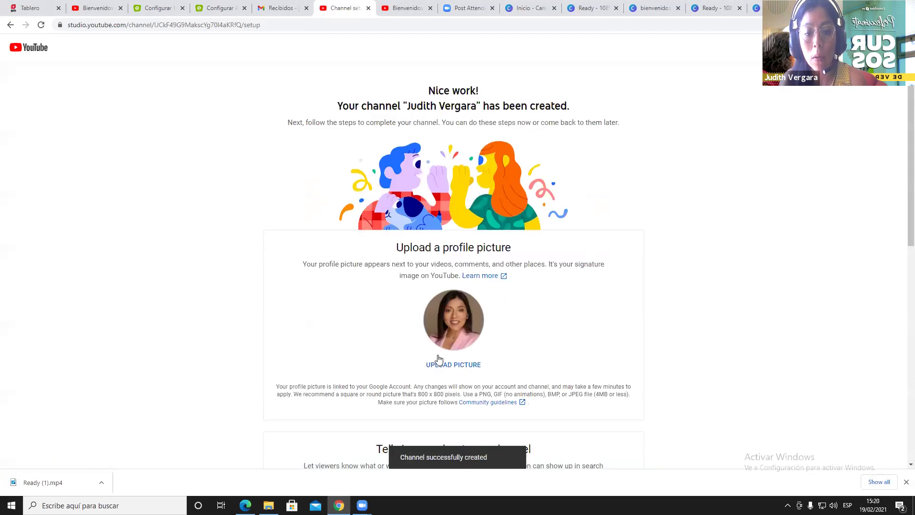
scroll(437, 360, down, 5)
scroll(438, 360, up, 3)
scroll(469, 198, down, 6)
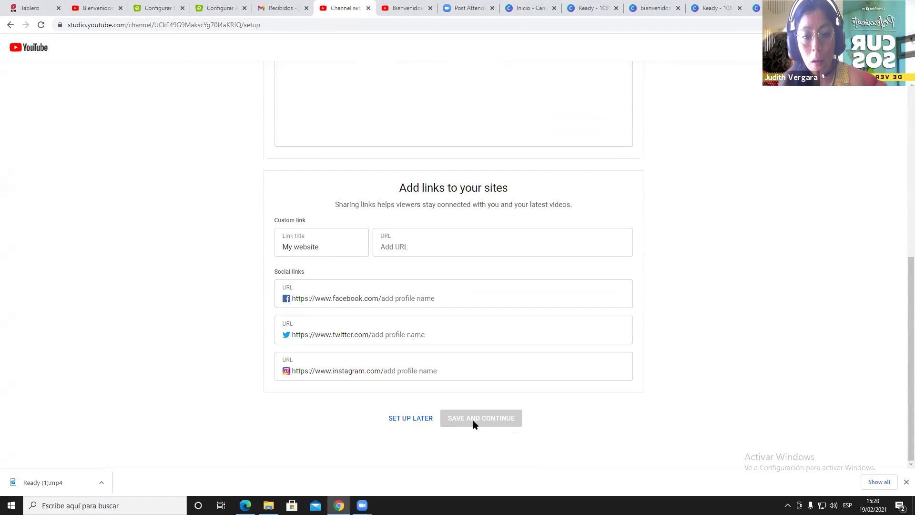
scroll(476, 419, up, 2)
scroll(476, 419, down, 2)
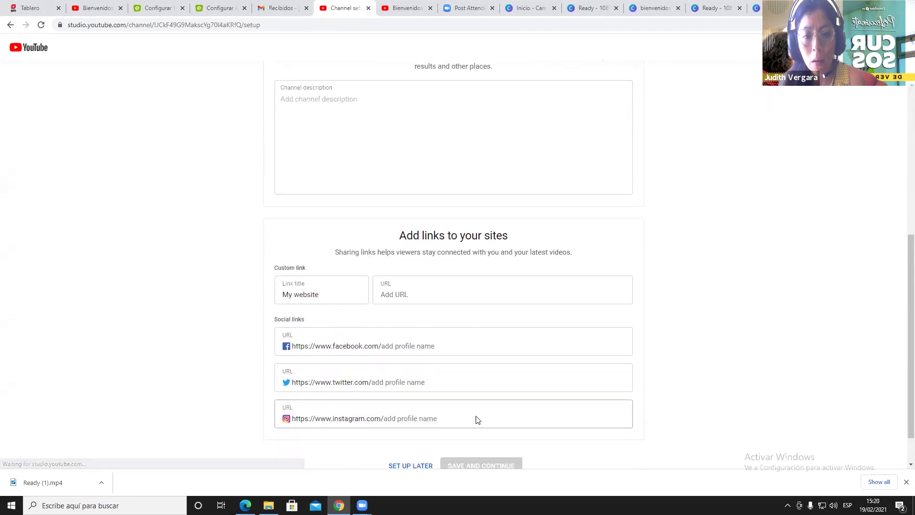
click(422, 418)
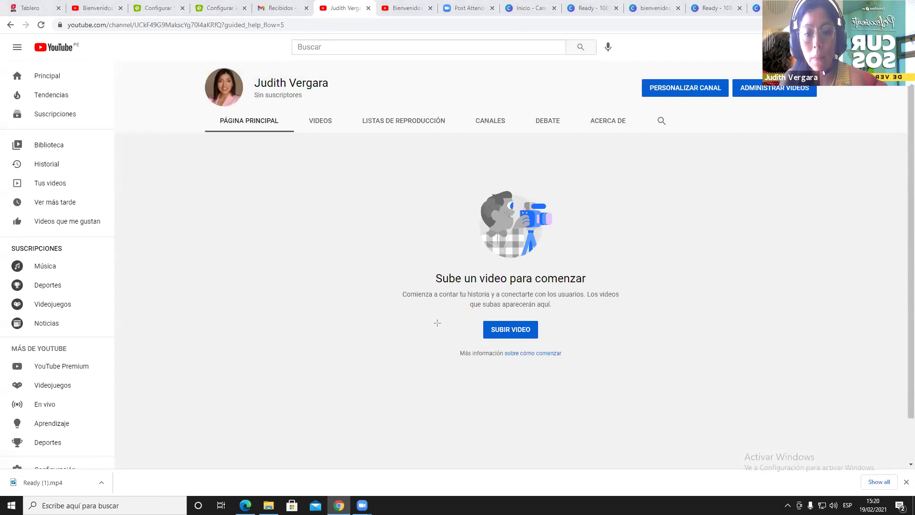
Upload Ready (1).mp4 from Descargas, dismissing the new Studio introduction video.
drag(615, 388, 648, 388)
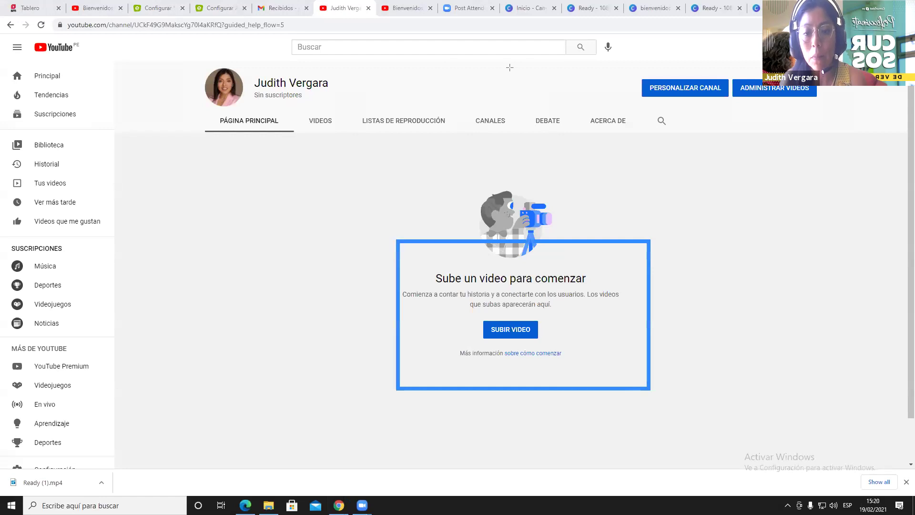
key(Escape)
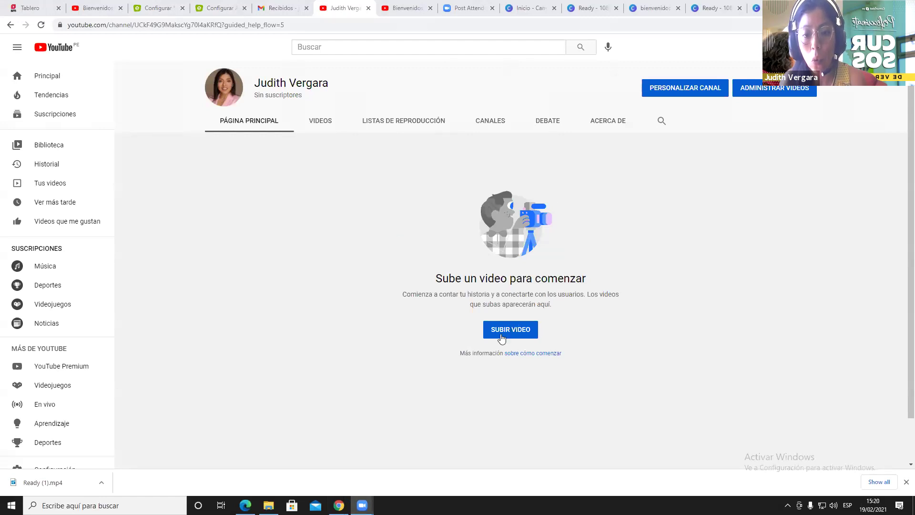
click(501, 334)
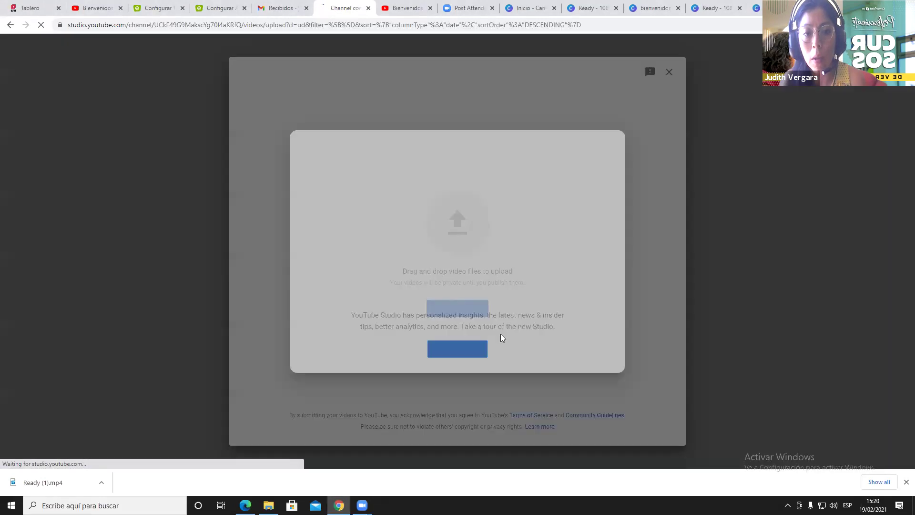
click(451, 349)
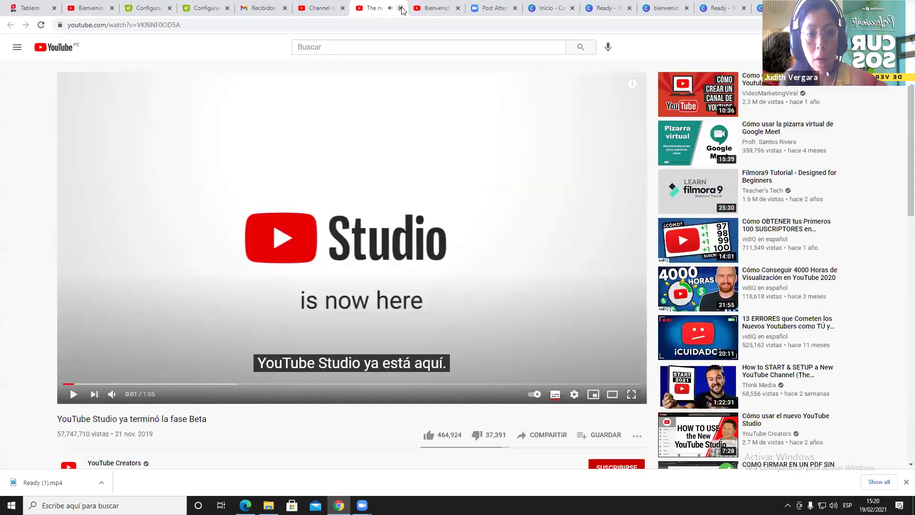
click(401, 10)
click(648, 62)
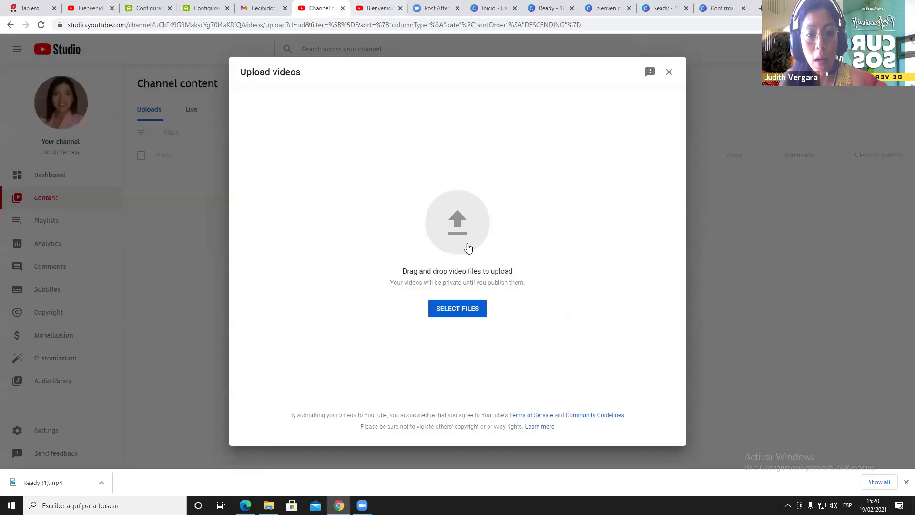
click(459, 222)
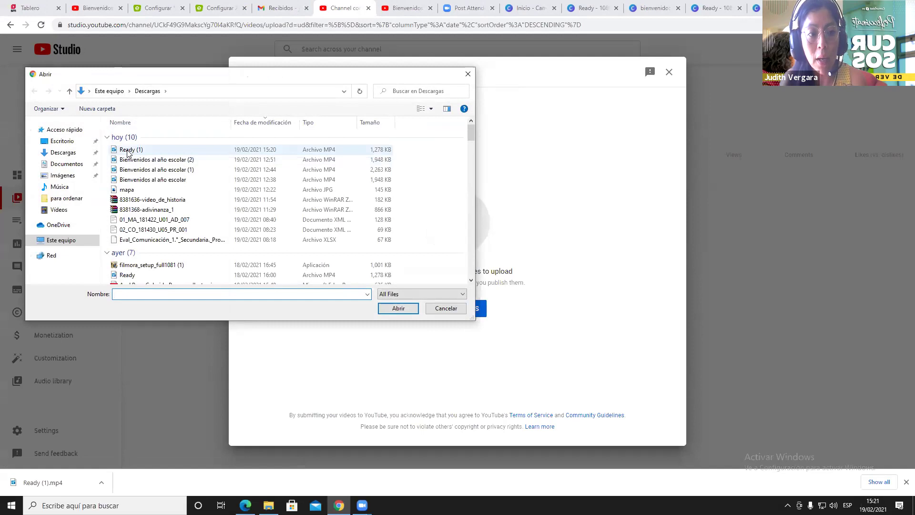
click(263, 148)
click(403, 308)
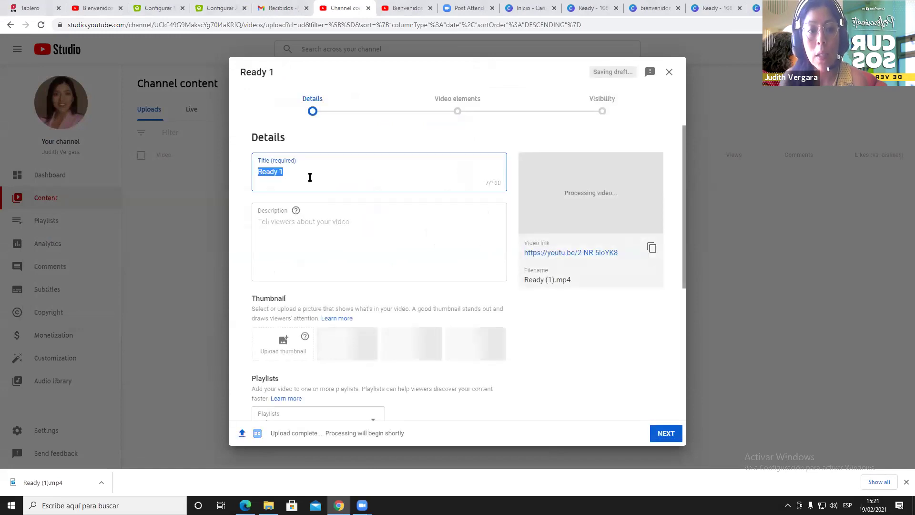
Title the video 'Bienvenida 2021' and give it the description 'Bienvenidos a una nueva aventura'.
key(BackSpace)
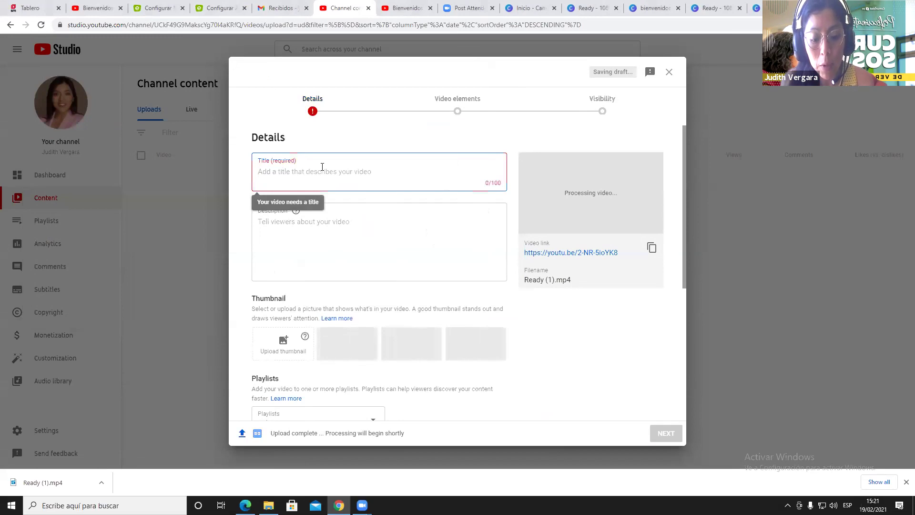
text(Bienvenida)
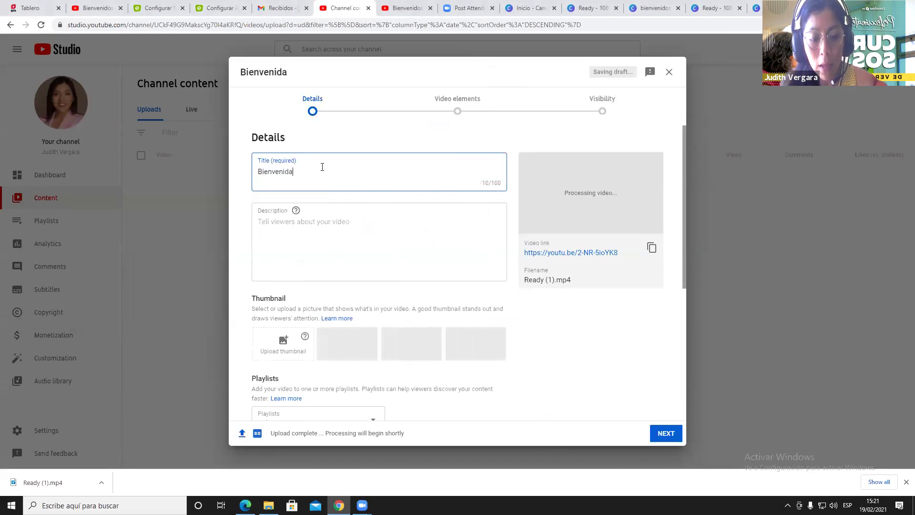
text( 2021)
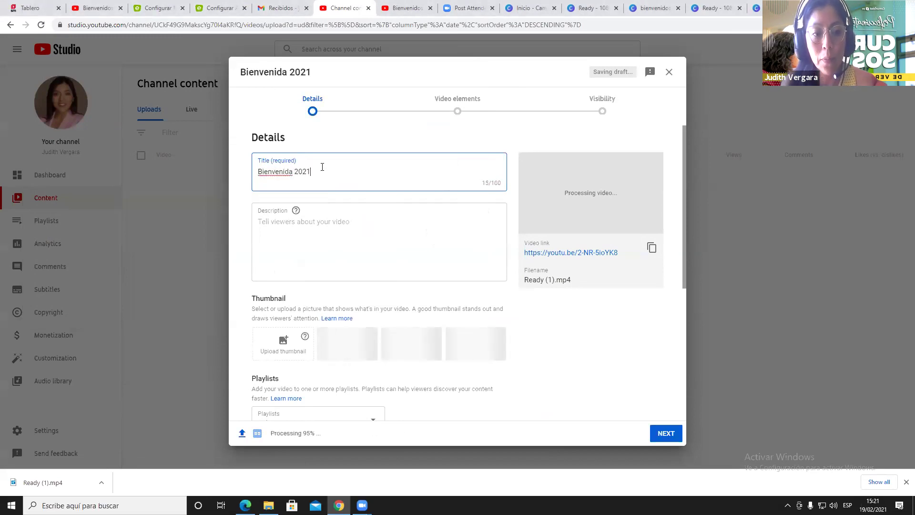
click(318, 229)
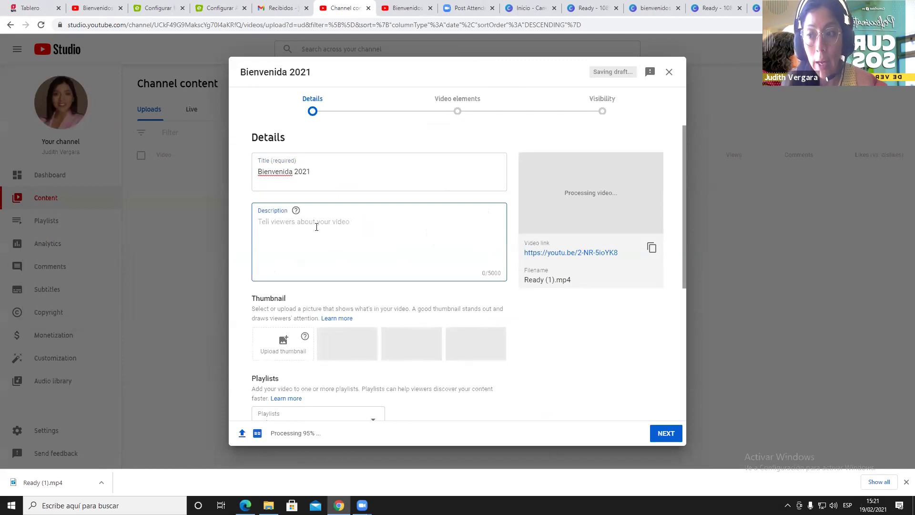
text(Est)
key(BackSpace)
key(BackSpace)
key(BackSpace)
text(Bienvenidos )
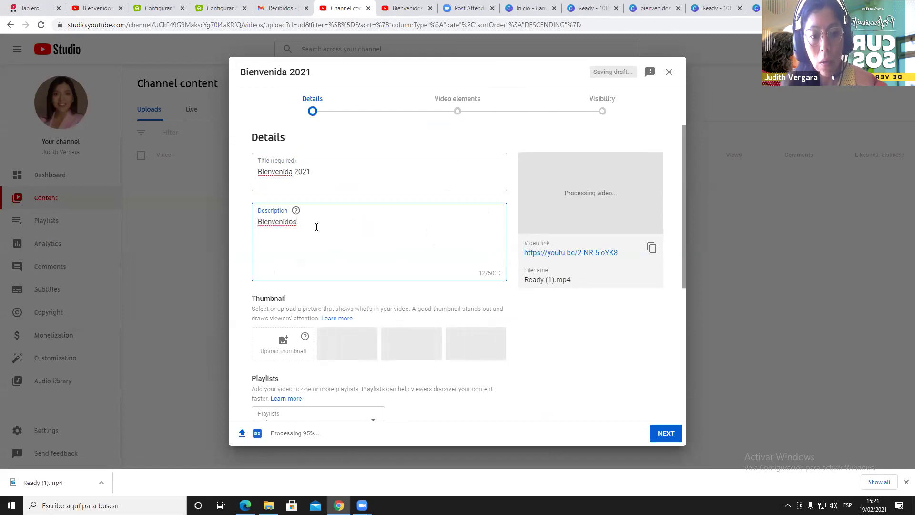
text(a una n)
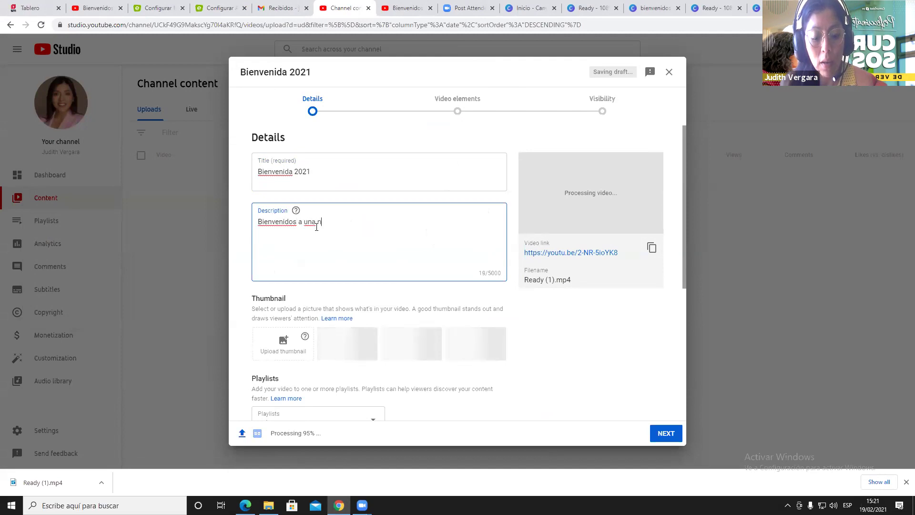
text(ueva aventura)
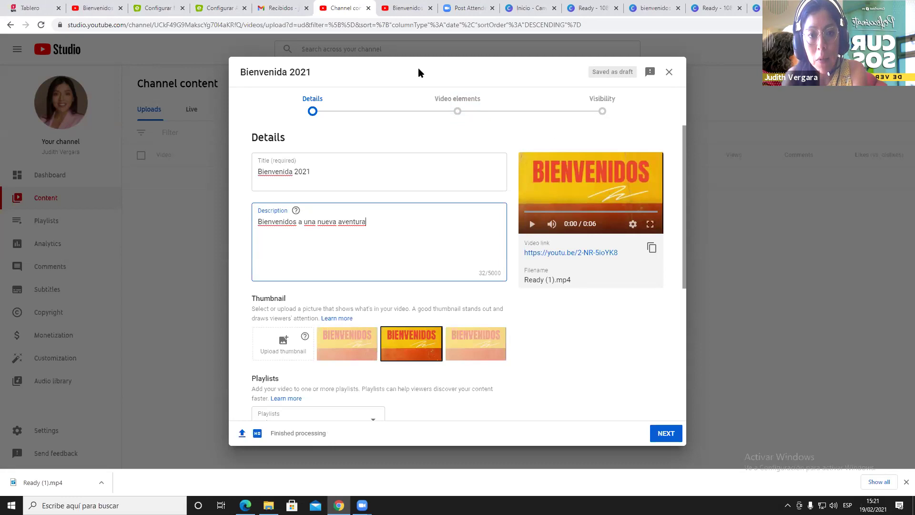
Set the video's audience to 'Yes, it's made for kids' and continue to video elements.
mouse_move(492, 135)
mouse_down()
mouse_move(678, 321)
mouse_move(690, 303)
mouse_up()
mouse_move(516, 236)
mouse_down()
mouse_move(562, 266)
mouse_move(635, 264)
mouse_up()
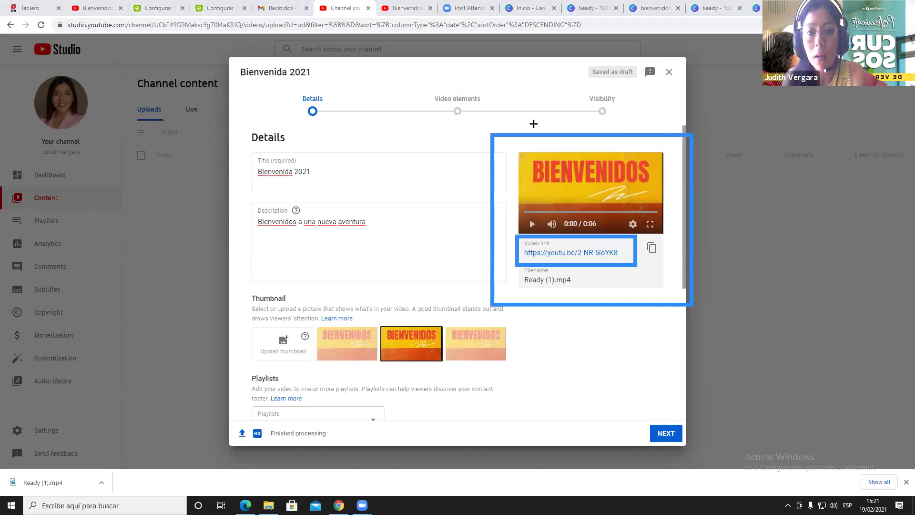
key(e)
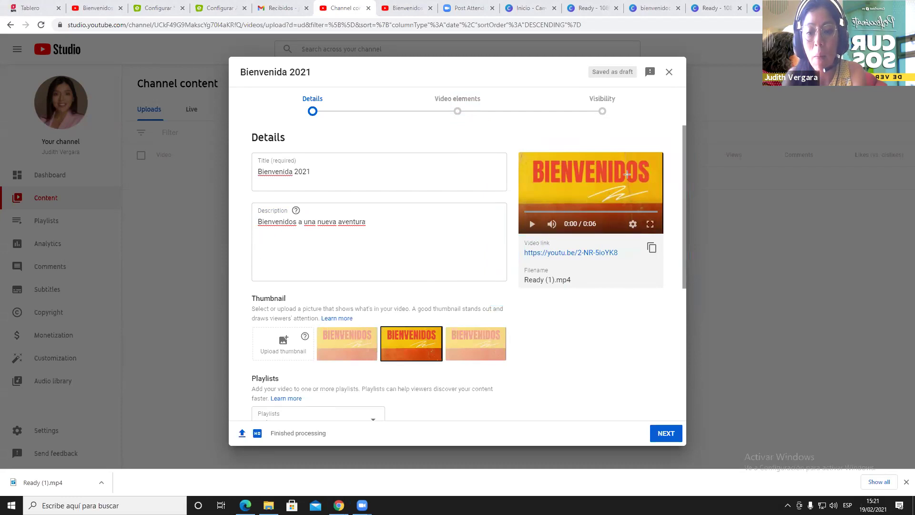
click(669, 435)
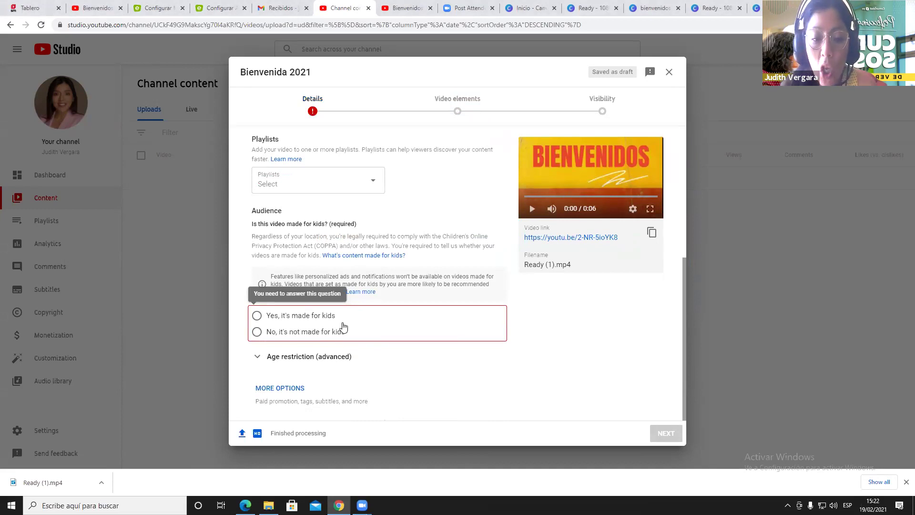
click(282, 317)
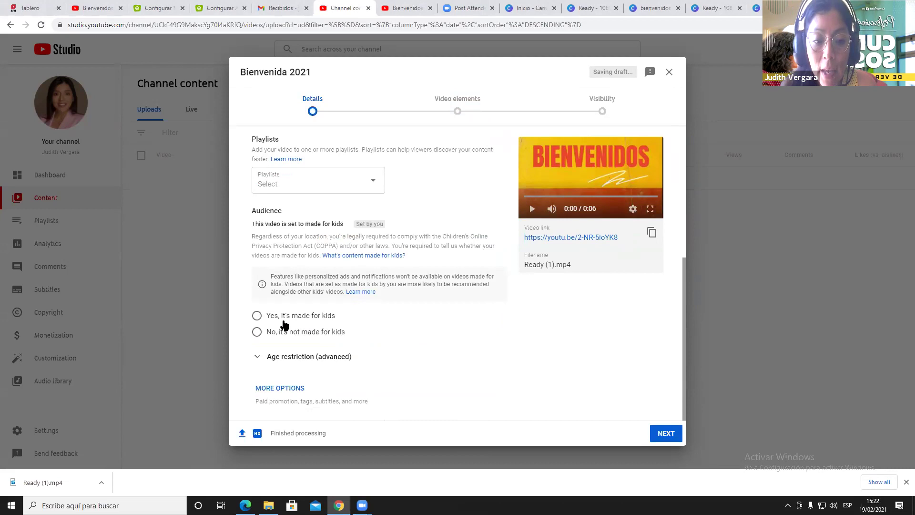
click(666, 433)
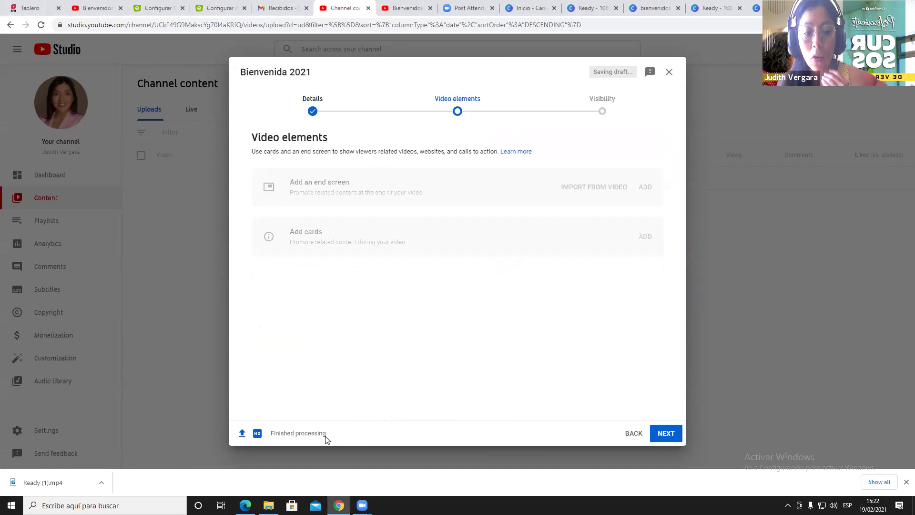
Set Bienvenida 2021's visibility to Public and publish it.
click(659, 436)
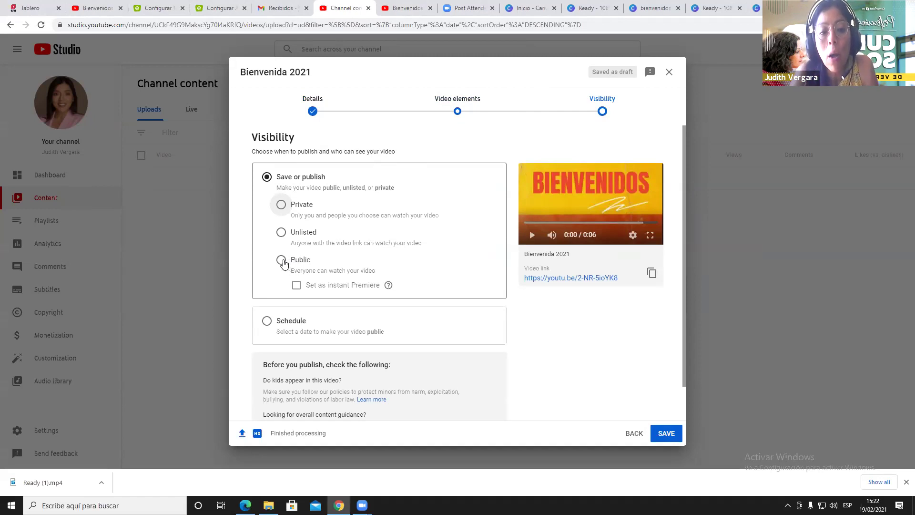
click(282, 261)
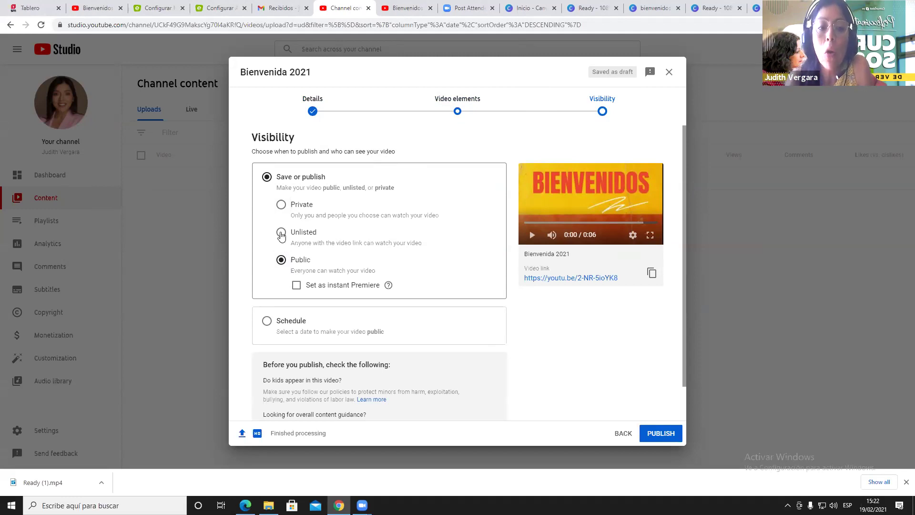
click(282, 209)
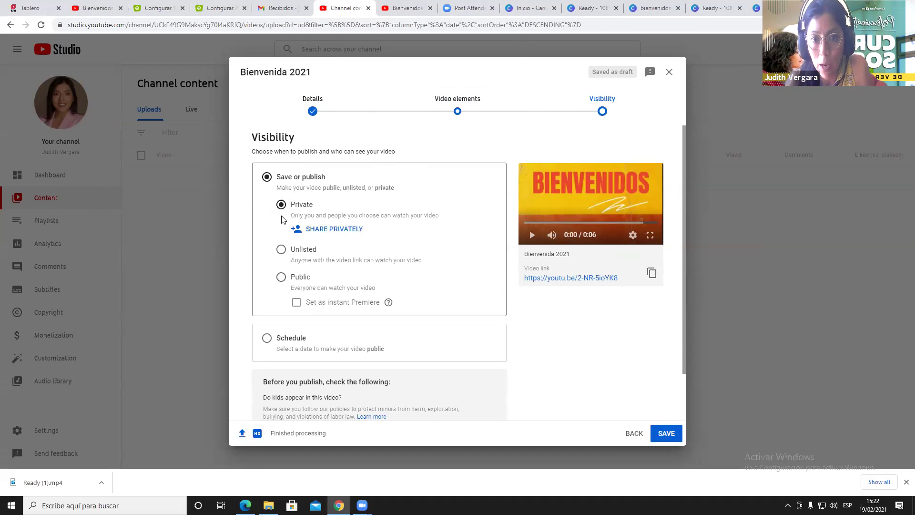
click(281, 209)
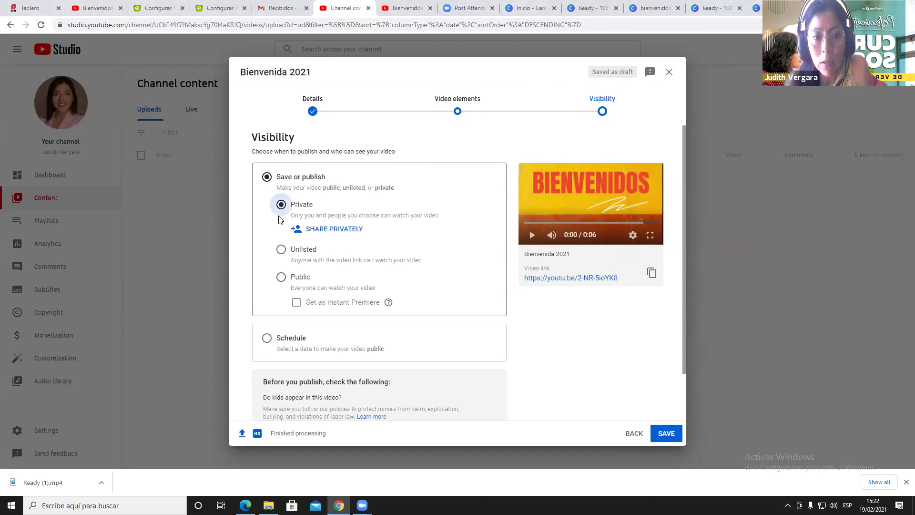
click(279, 280)
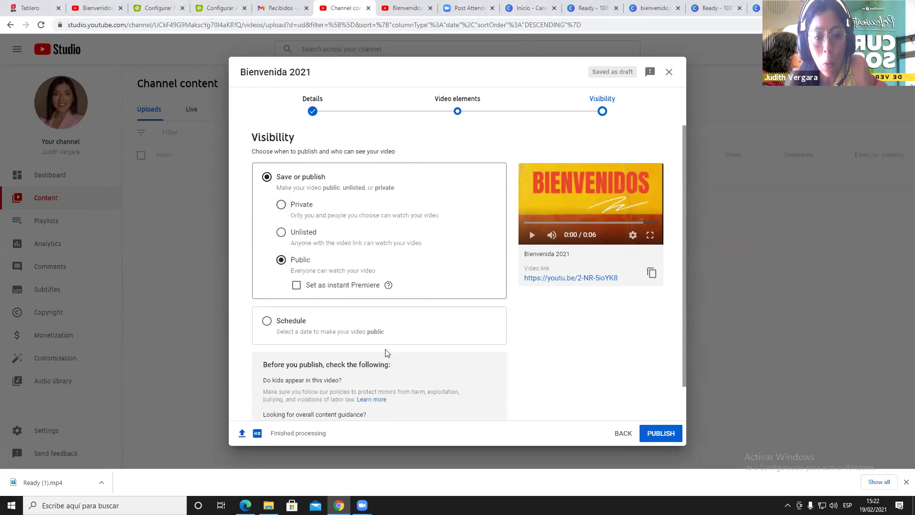
scroll(605, 409, down, 1)
click(654, 436)
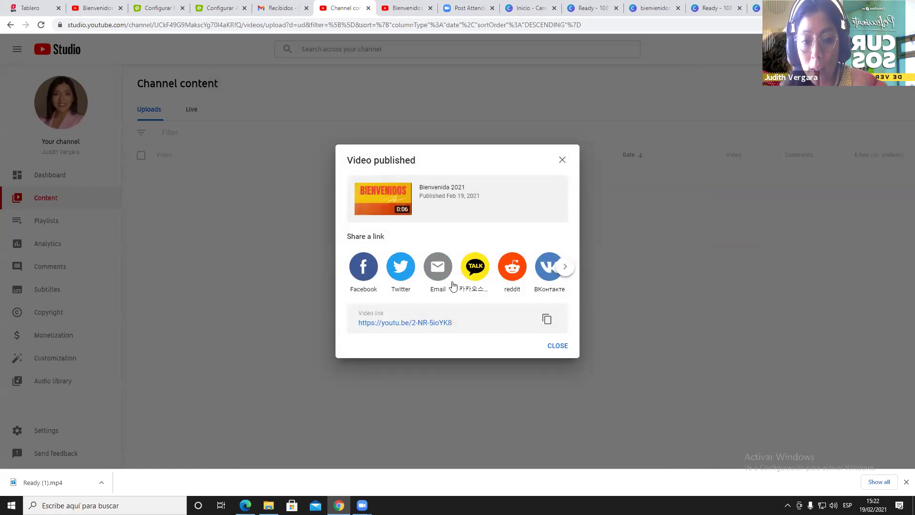
Browse the sharing services and preview the video's watch page from its link.
click(565, 266)
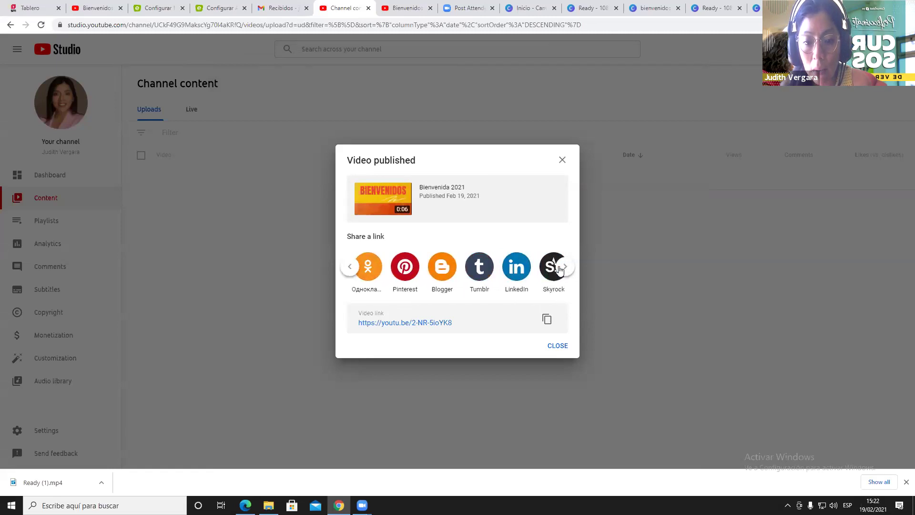
click(563, 267)
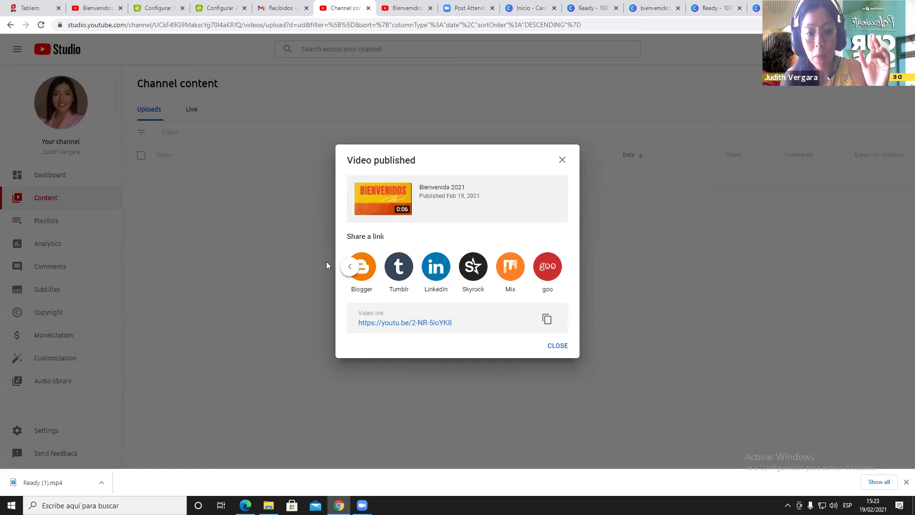
click(348, 272)
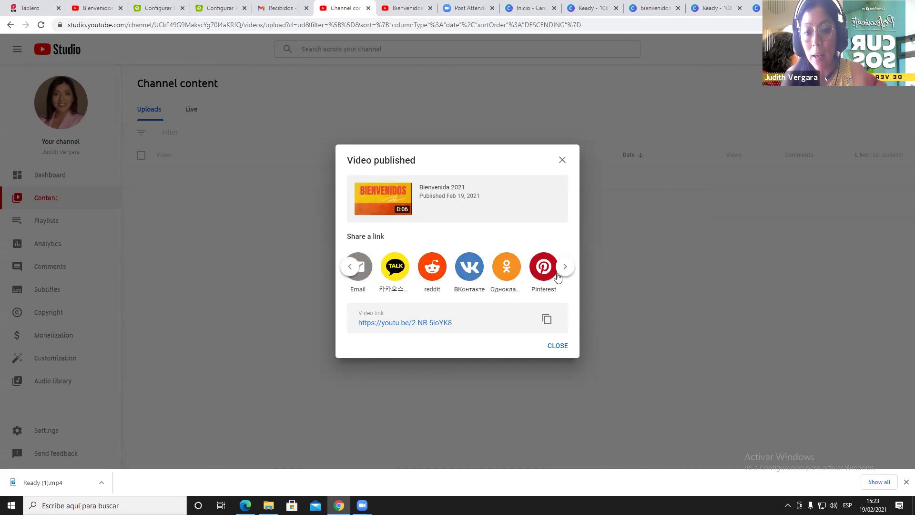
click(353, 269)
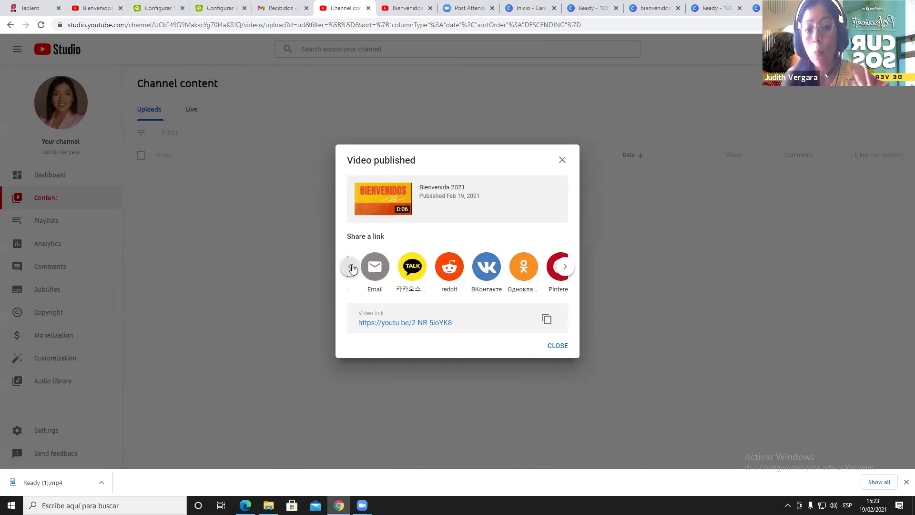
click(442, 322)
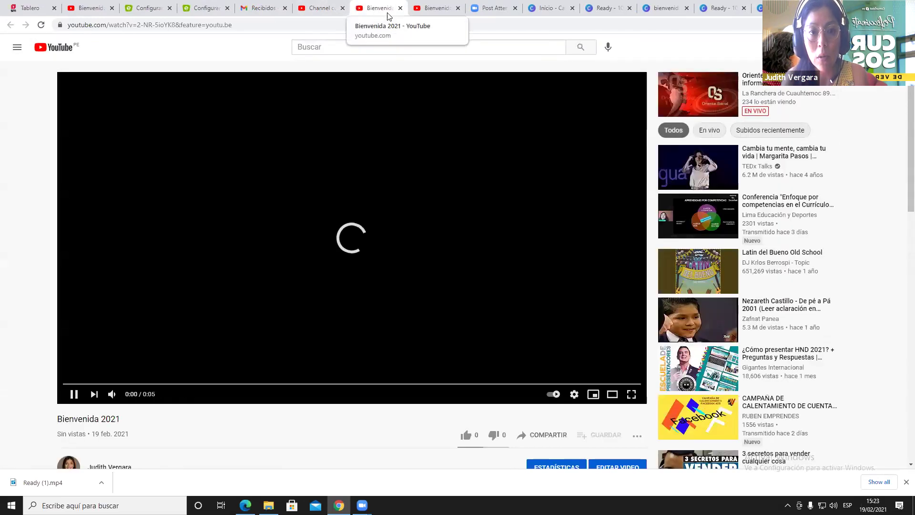
click(400, 8)
Copy the published video's link address, then go to the Gmail inbox.
drag(467, 327, 360, 321)
click(357, 324)
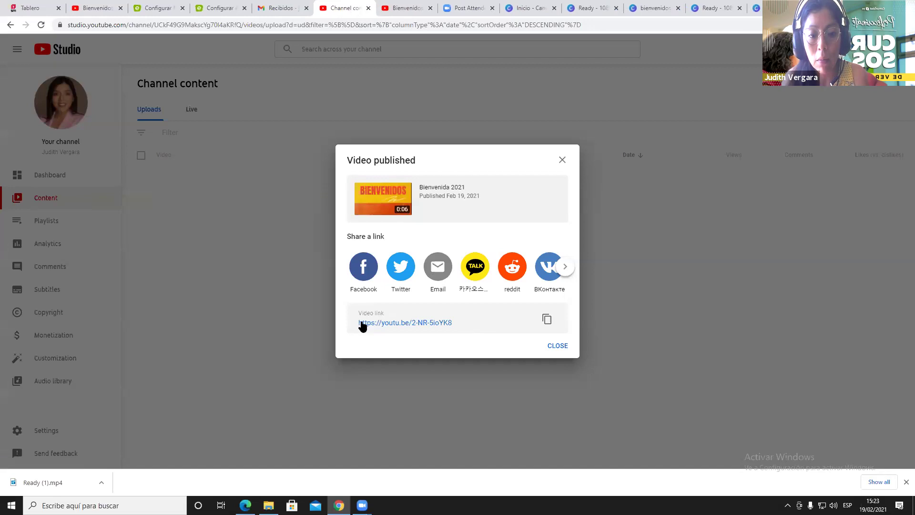
right_click(366, 322)
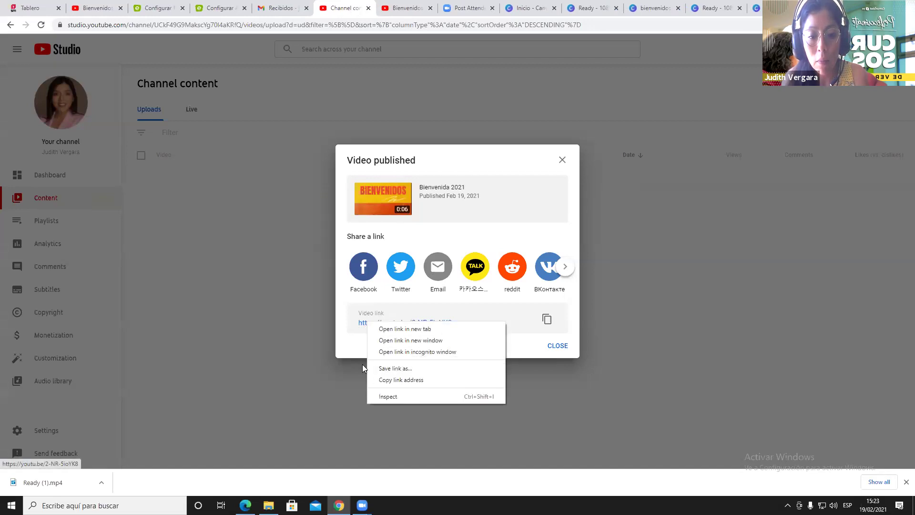
click(392, 380)
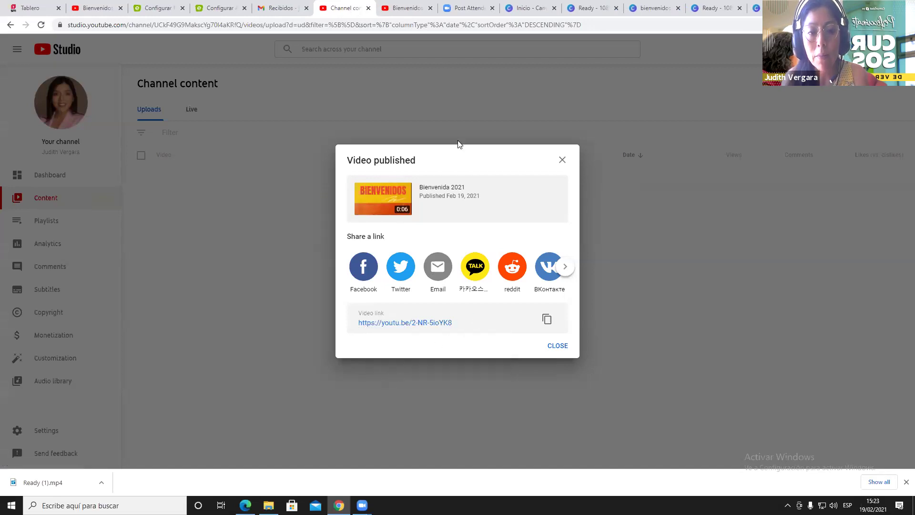
click(280, 9)
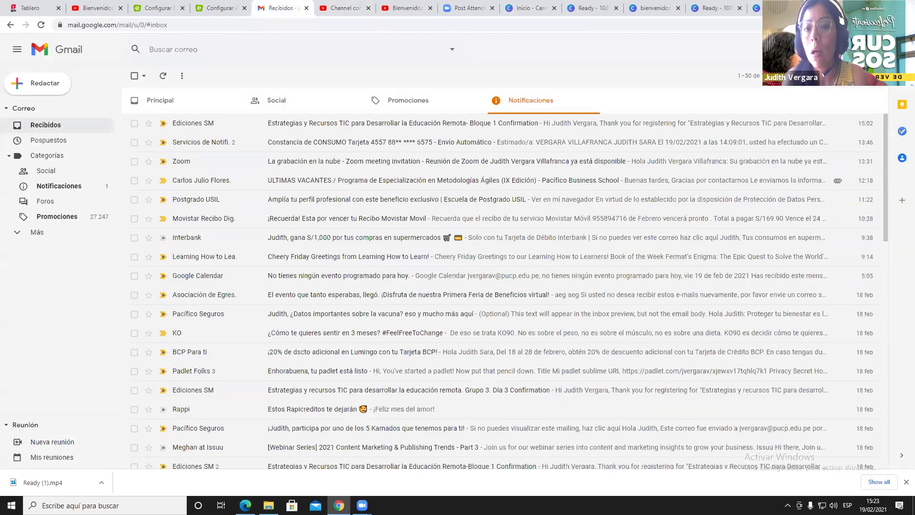
Open Google Classroom on the first account, which has no classes, and return to Gmail.
click(872, 49)
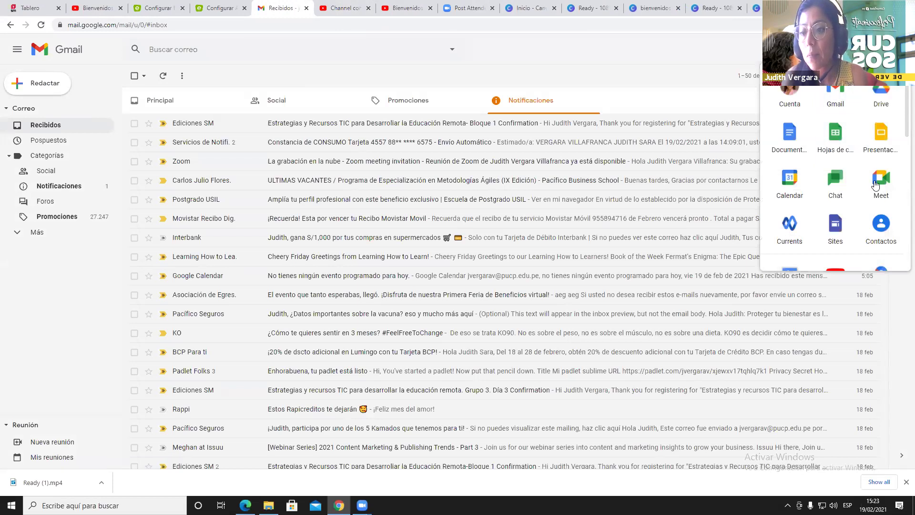
scroll(874, 201, down, 10)
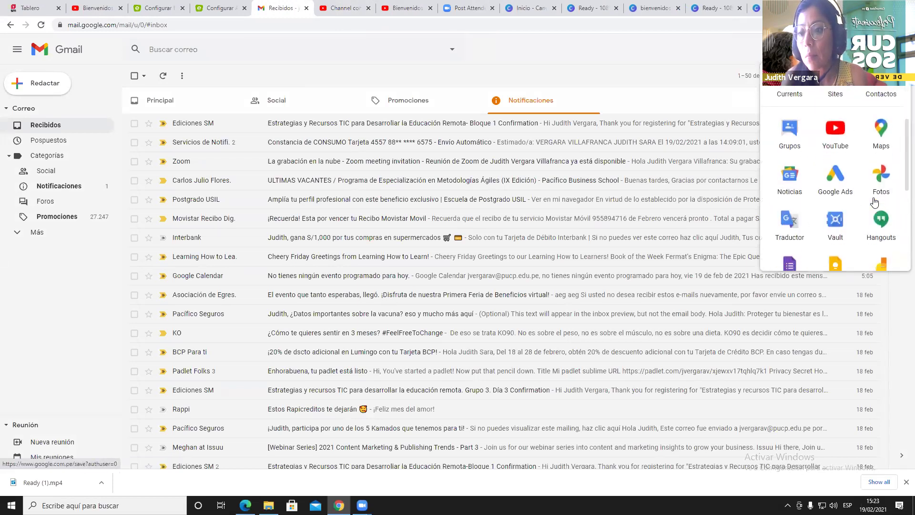
click(789, 200)
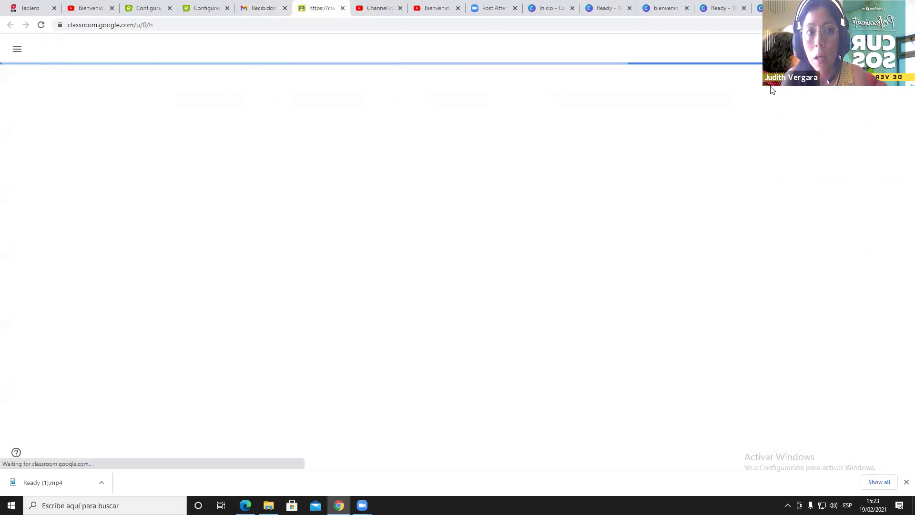
click(277, 8)
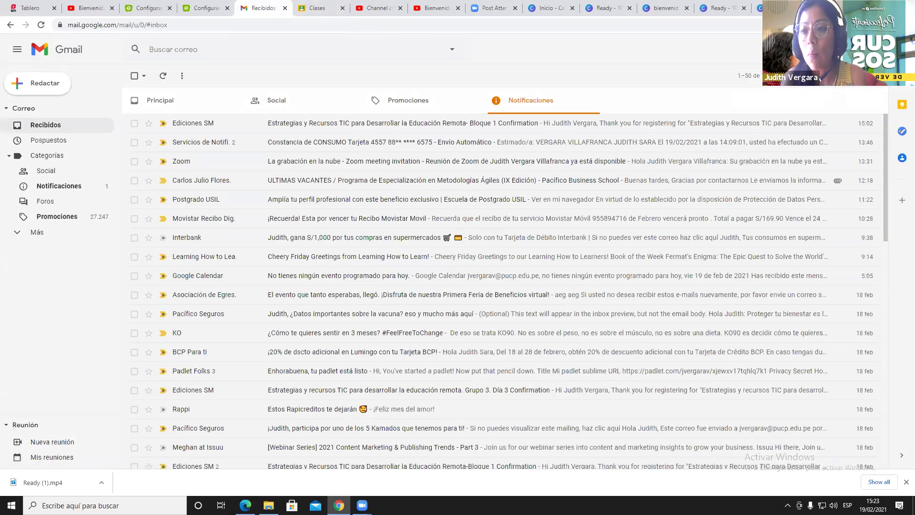
Switch to the other Google account and launch its Google Classroom.
click(895, 49)
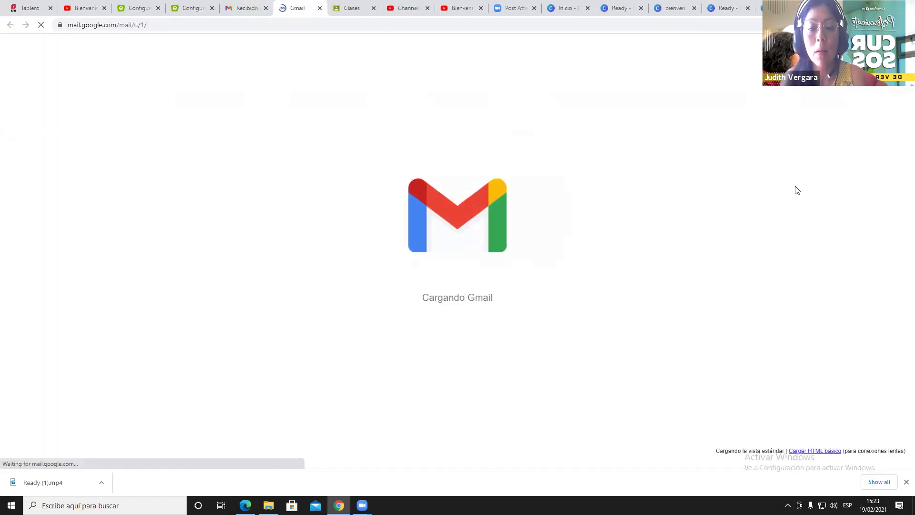
click(854, 49)
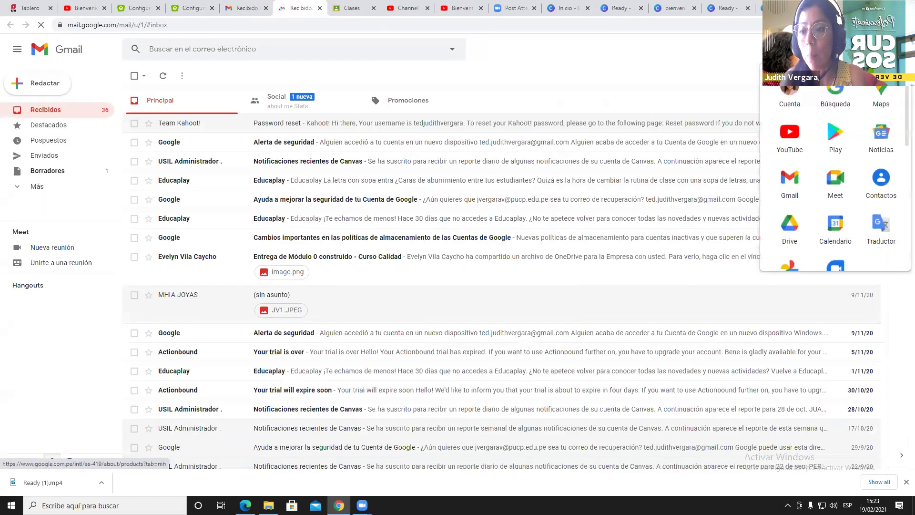
scroll(857, 183, down, 5)
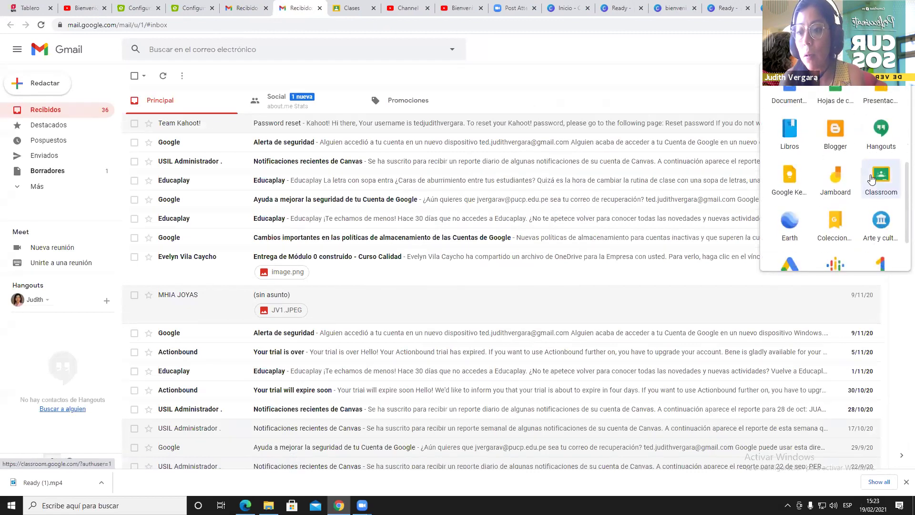
click(881, 188)
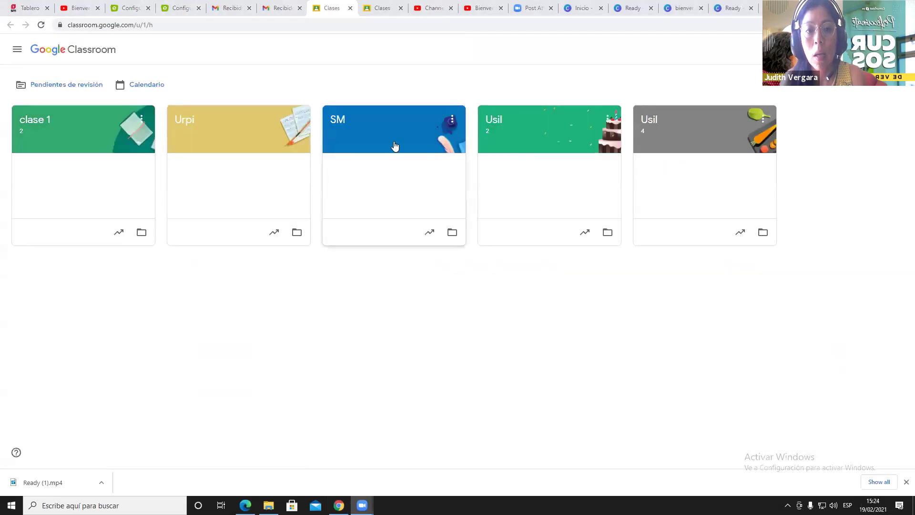
In the SM class, start a new announcement and choose to attach a file.
click(395, 146)
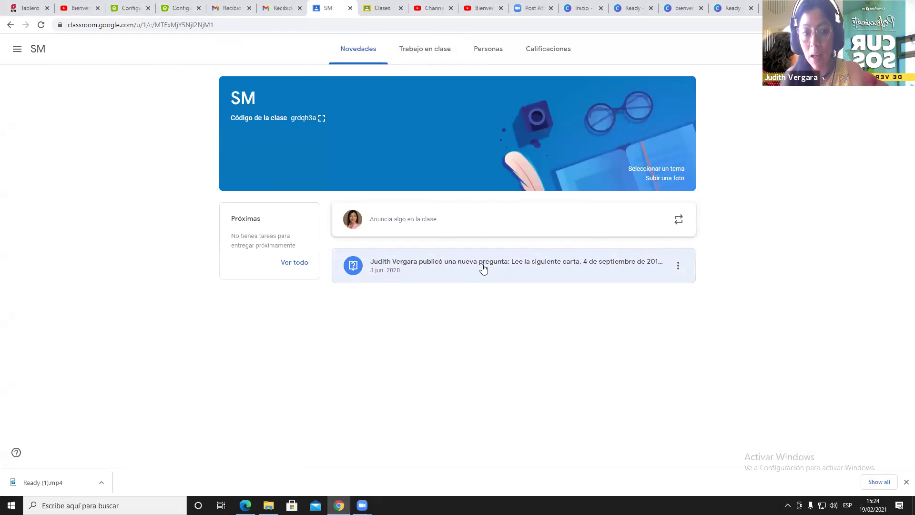
click(677, 267)
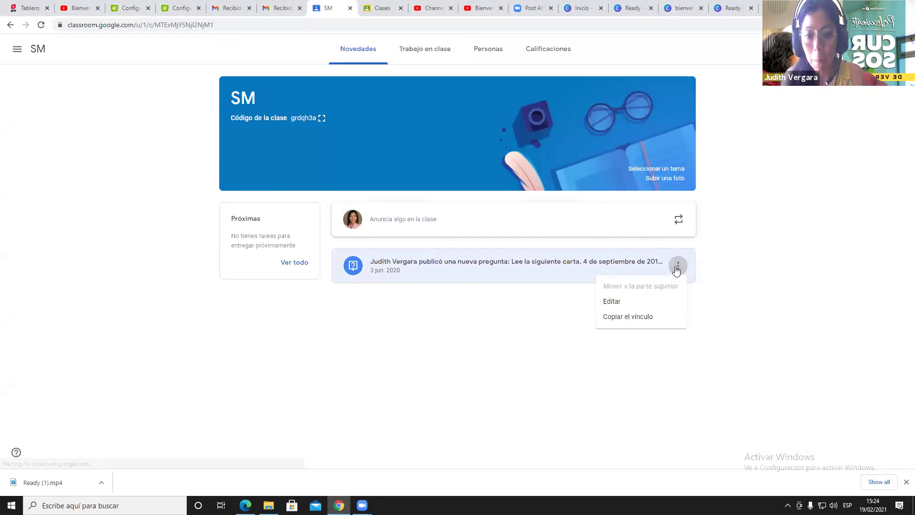
click(552, 228)
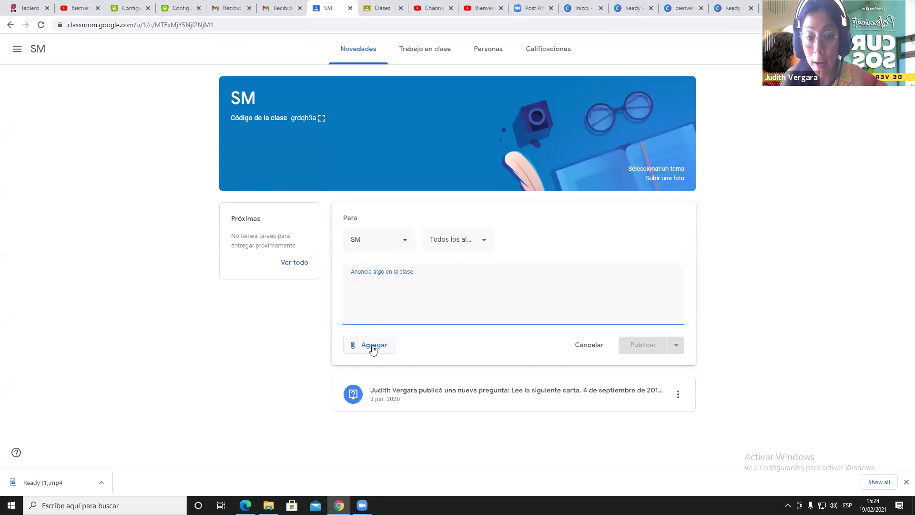
click(373, 346)
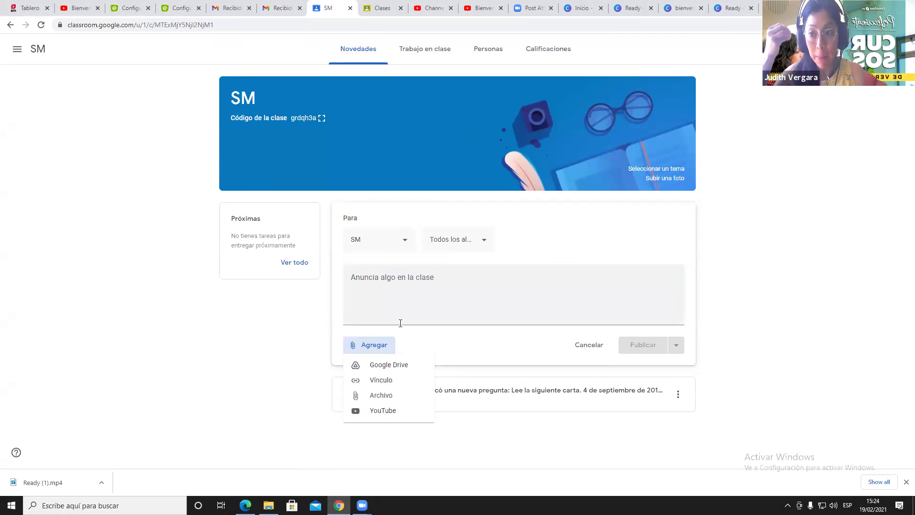
click(384, 398)
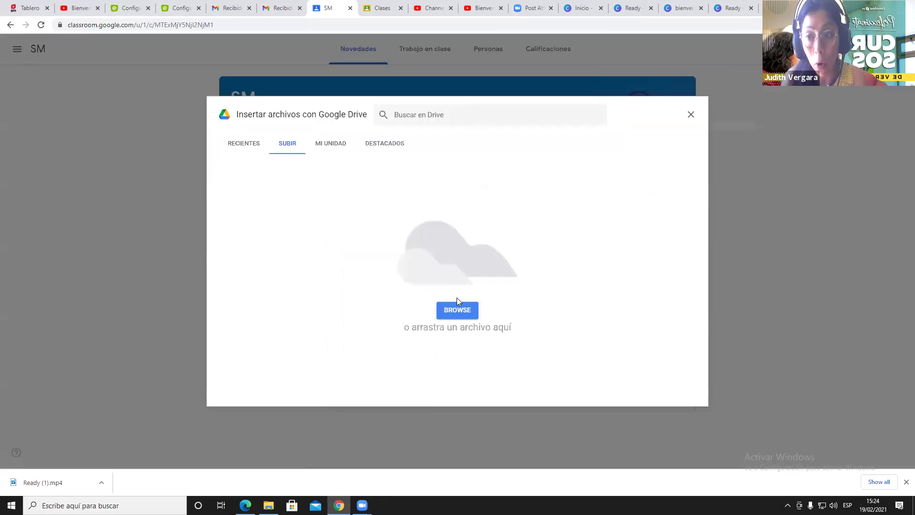
Upload Ready (1).mp4 from Descargas as an announcement attachment.
click(458, 310)
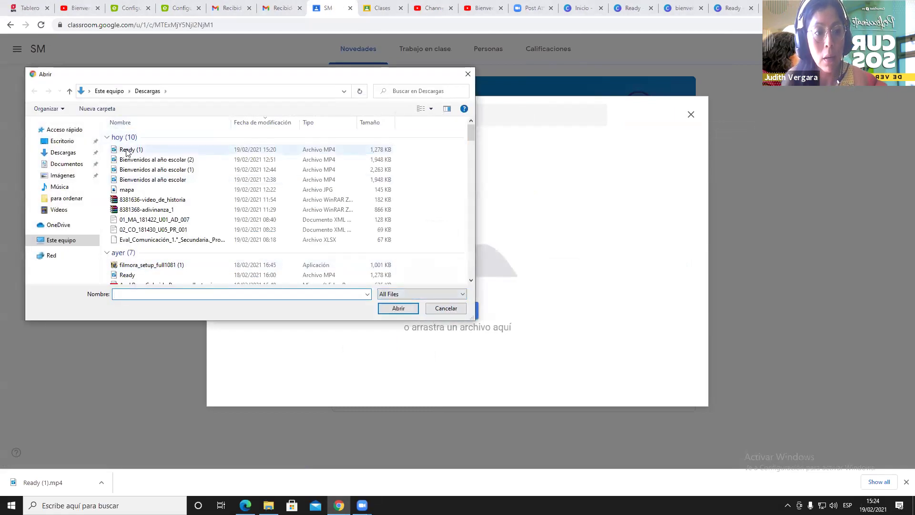
click(127, 150)
click(398, 308)
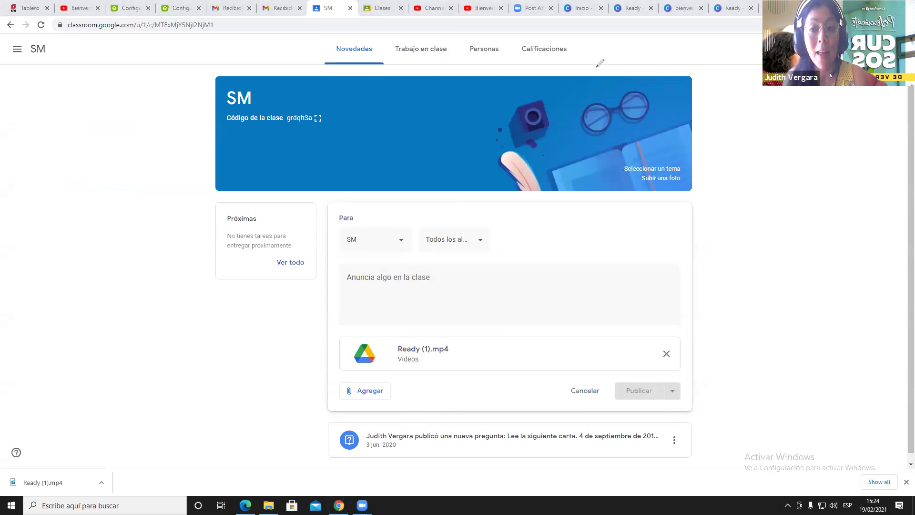
Check the attached video in Drive, then remove it from the draft and close the viewer.
click(409, 349)
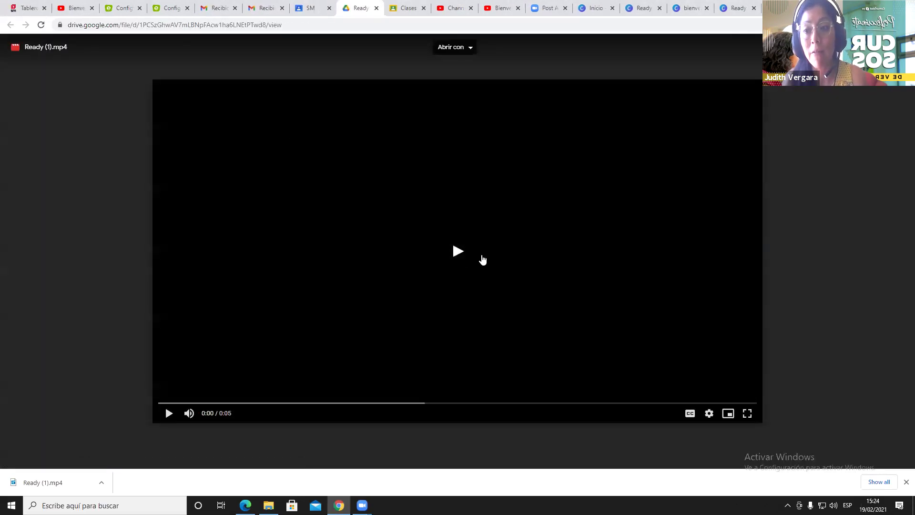
click(310, 8)
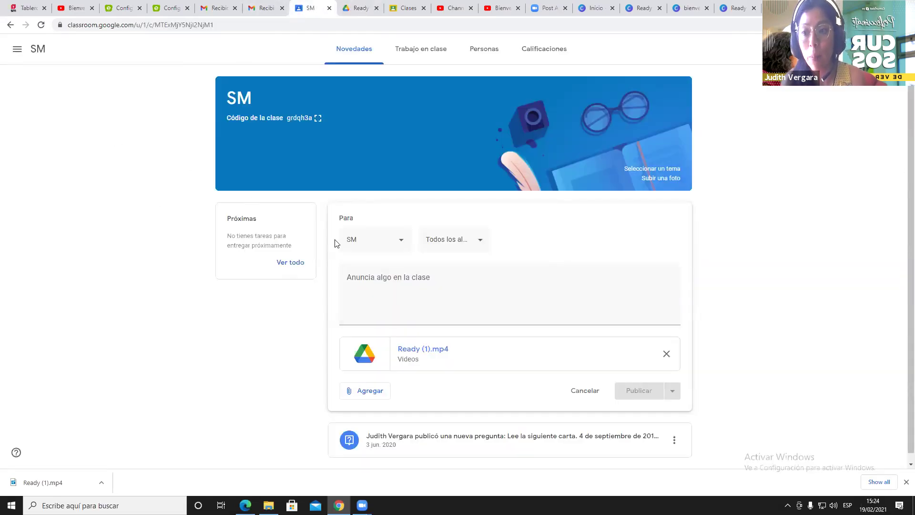
click(667, 354)
click(376, 8)
Attach Bienvenida 2021 by pasting its youtu.be link in the YouTube URL option.
click(377, 344)
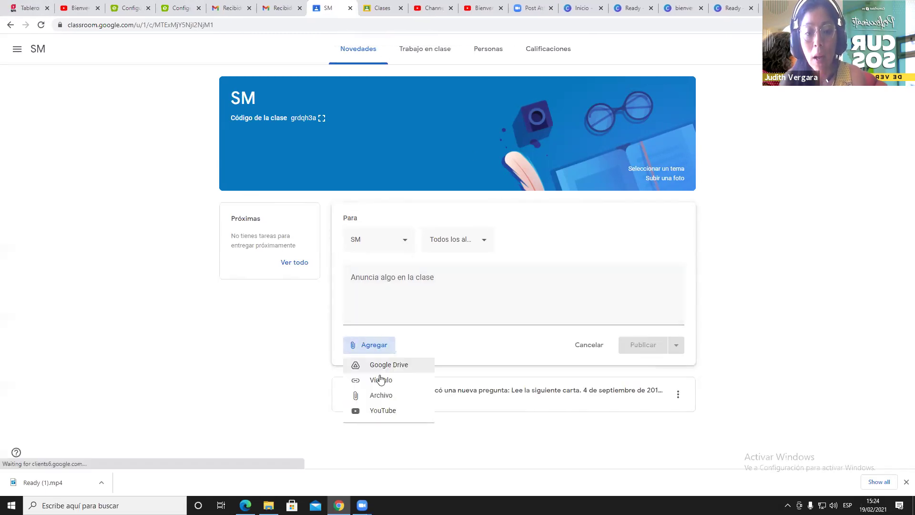
click(384, 412)
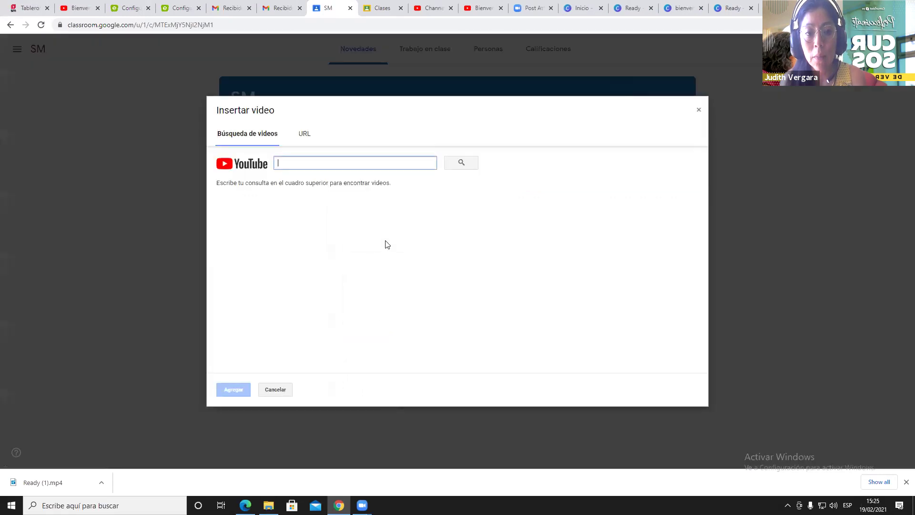
click(304, 135)
right_click(321, 160)
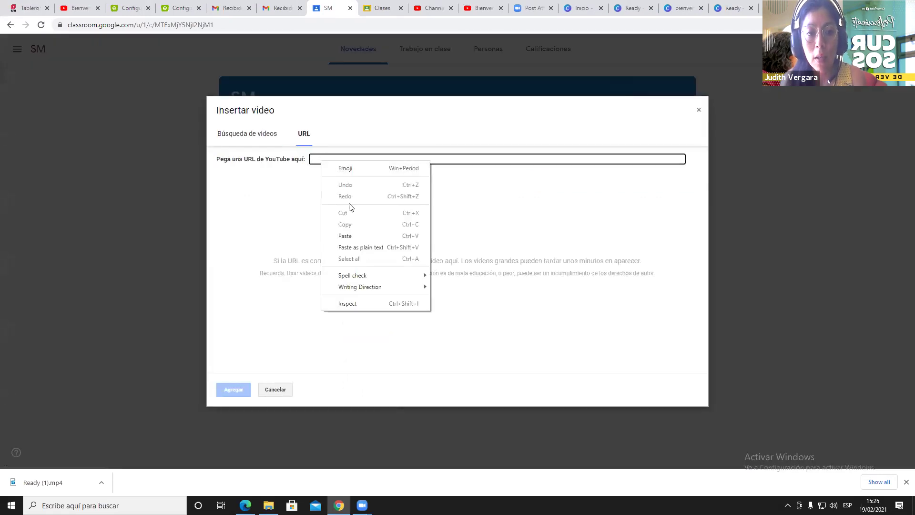
click(359, 235)
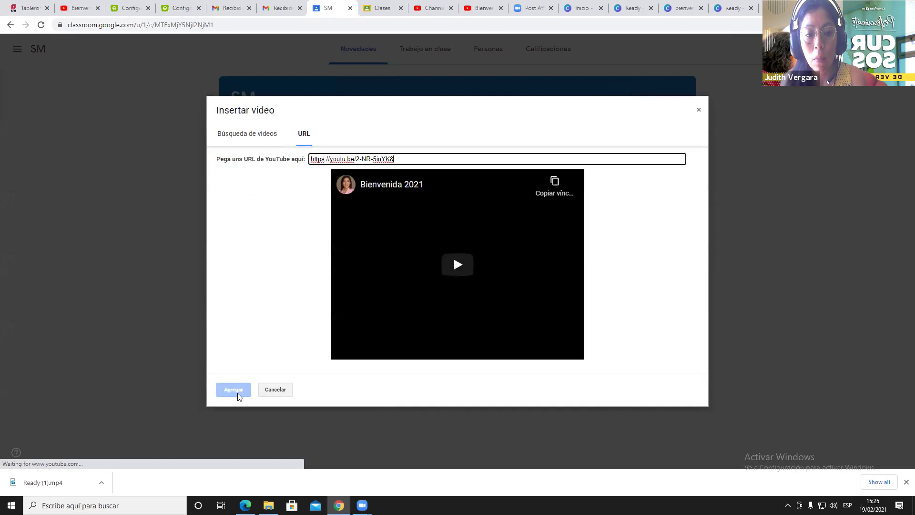
click(238, 392)
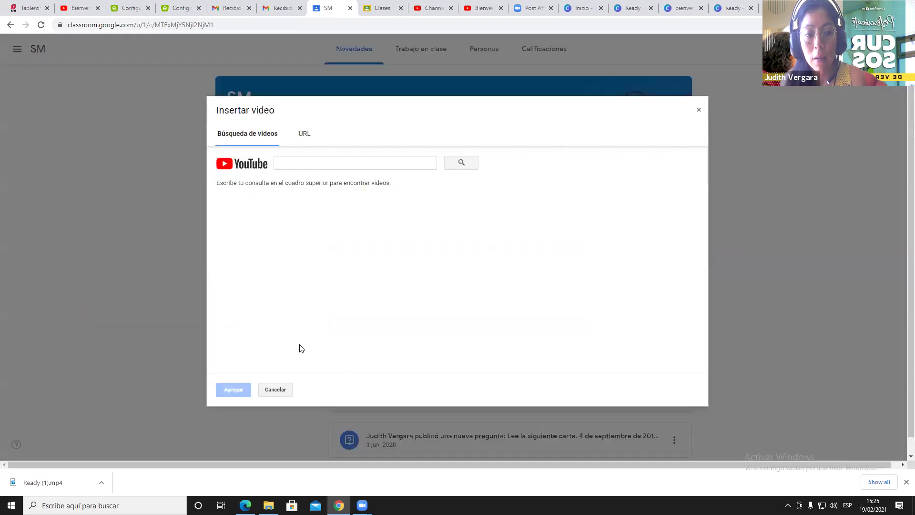
click(303, 139)
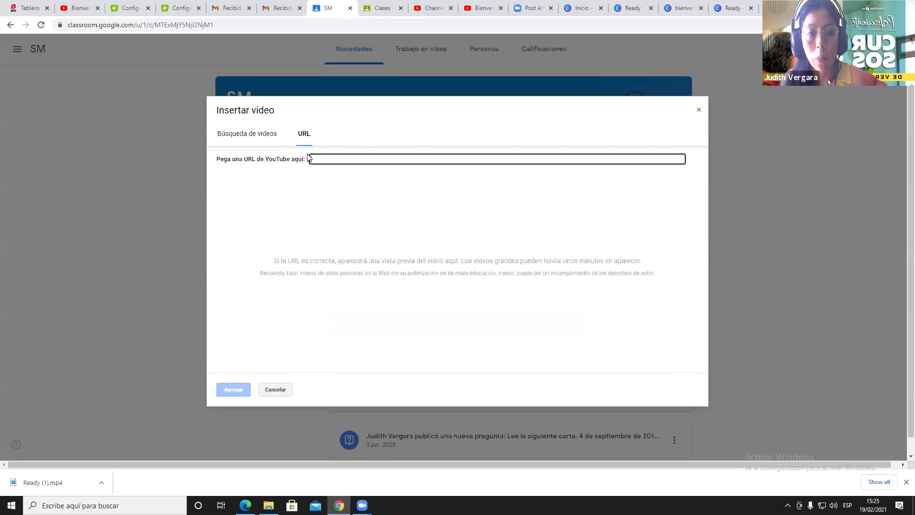
right_click(322, 159)
click(356, 234)
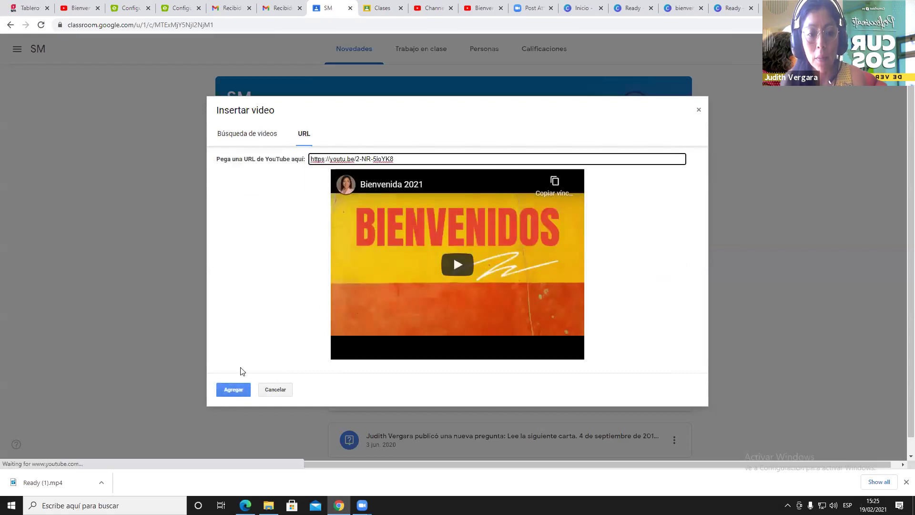
click(236, 390)
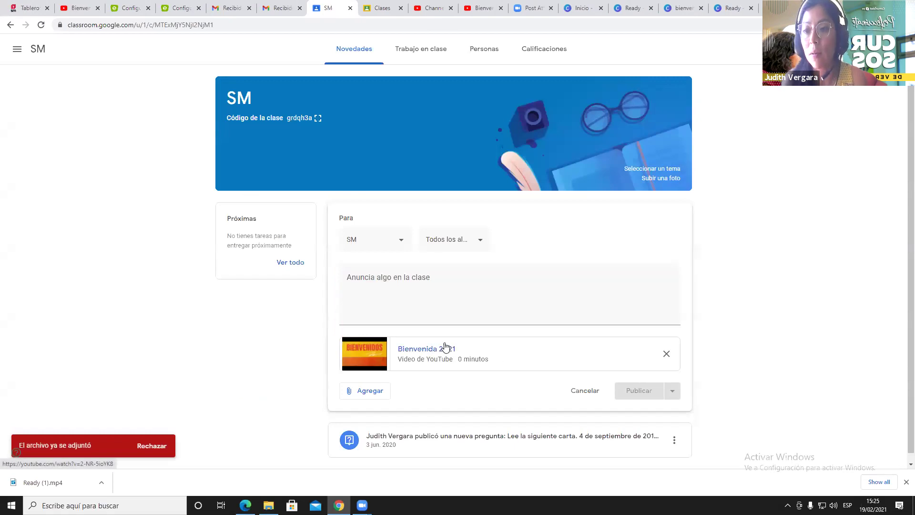
scroll(465, 329, down, 1)
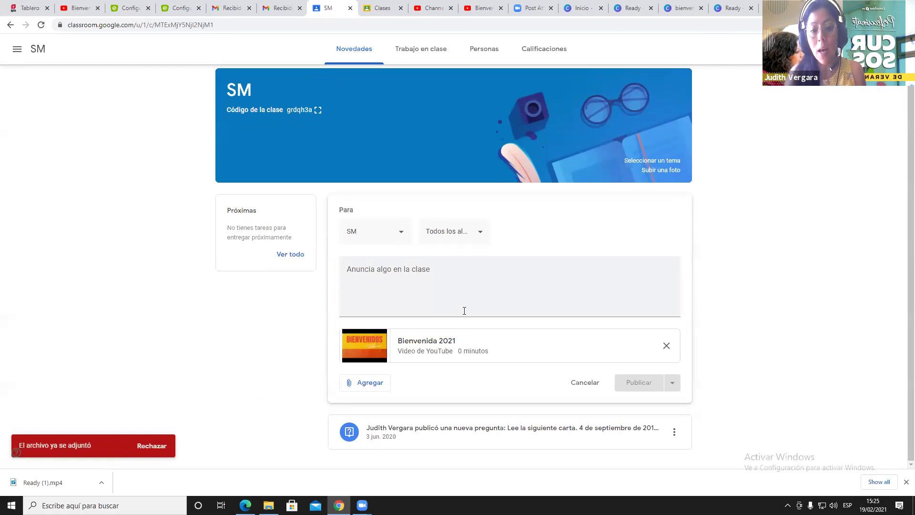
click(357, 318)
click(446, 252)
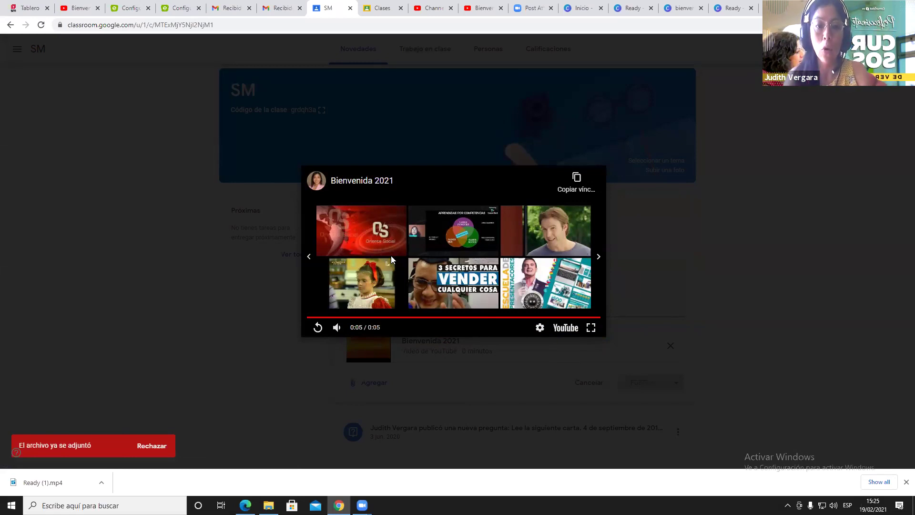
click(73, 101)
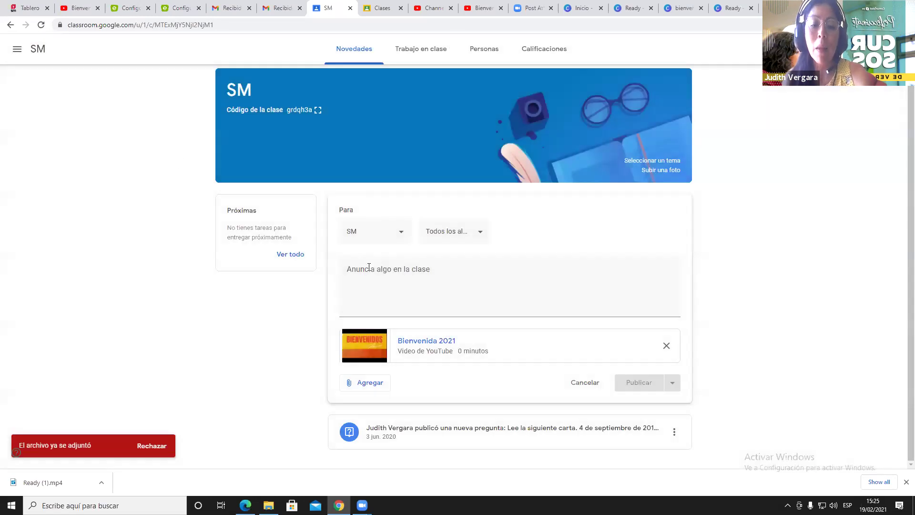
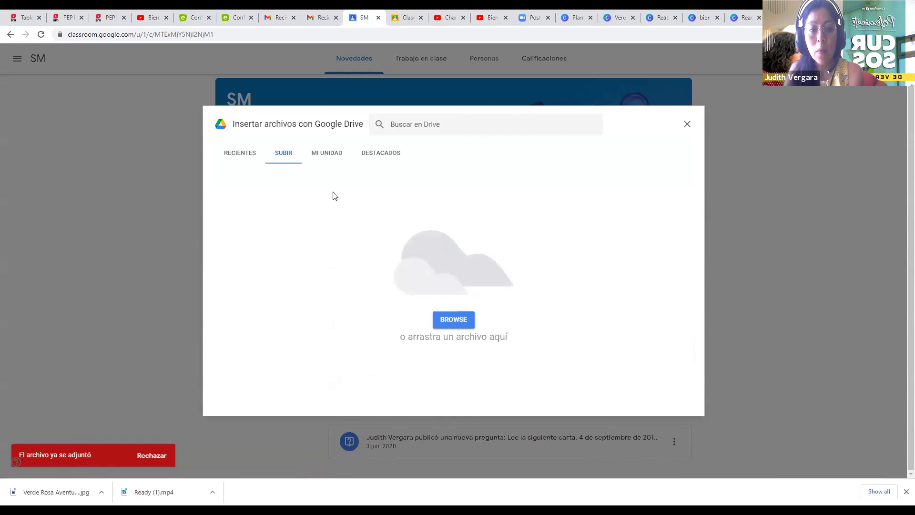
Attach the downloaded calendar JPG image to the SM class announcement.
click(463, 320)
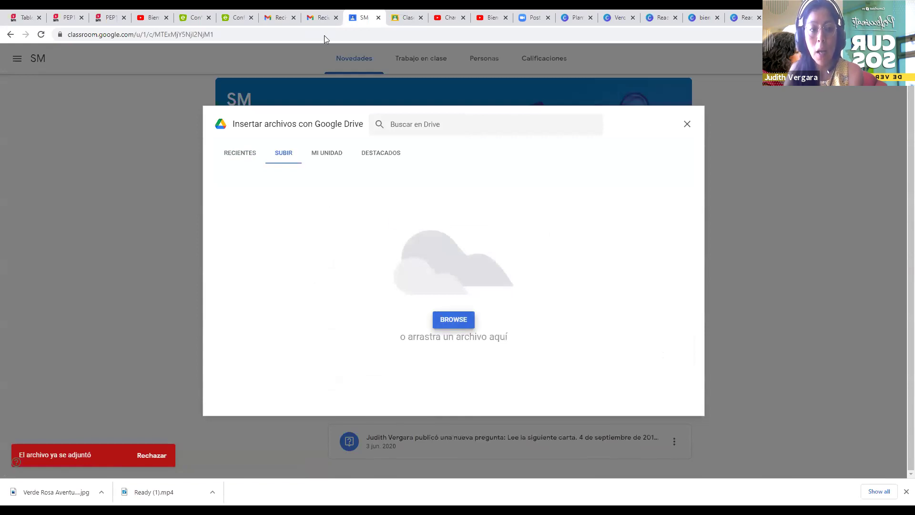
click(180, 159)
click(417, 319)
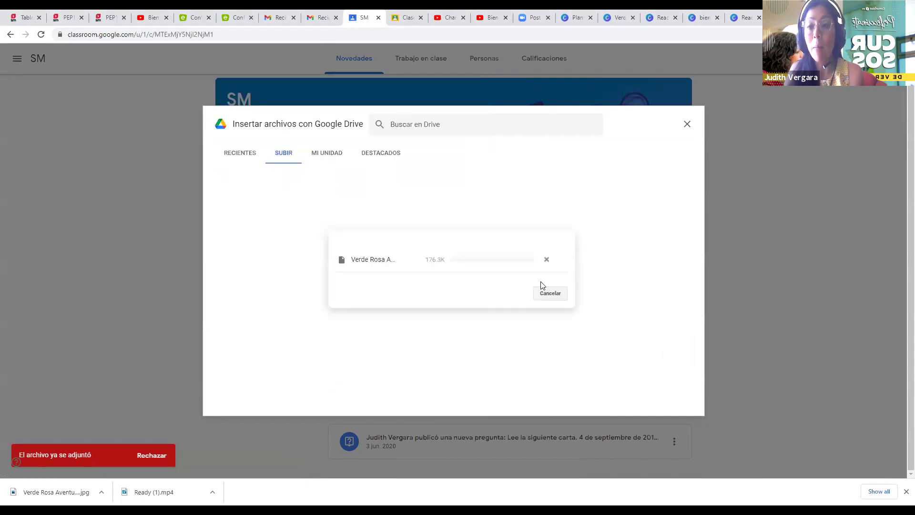
Write 'Bienvenida 2021' as the announcement text and publish it.
scroll(538, 357, down, 1)
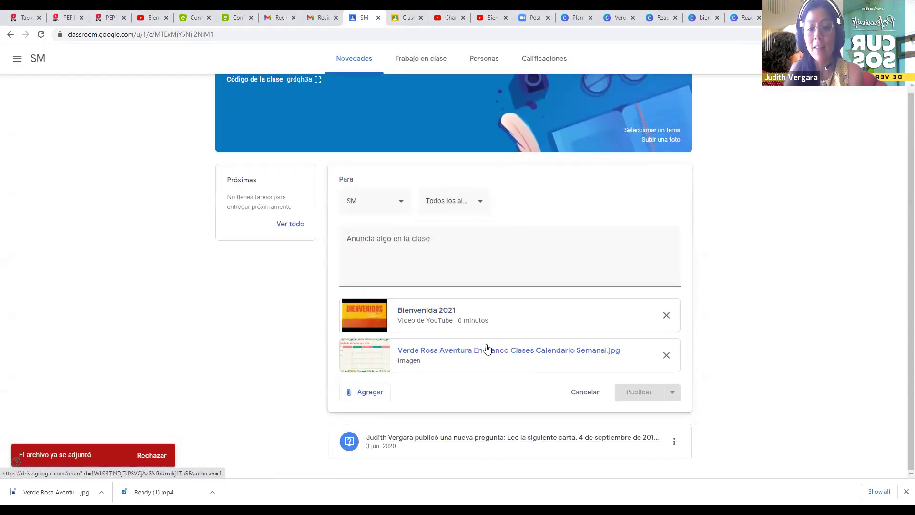
click(448, 265)
text(Bienvenid)
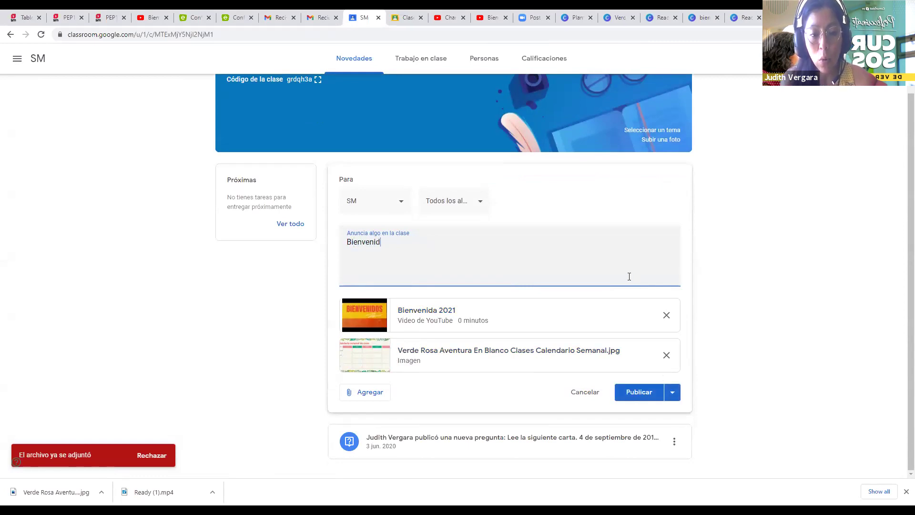
text(a 2021)
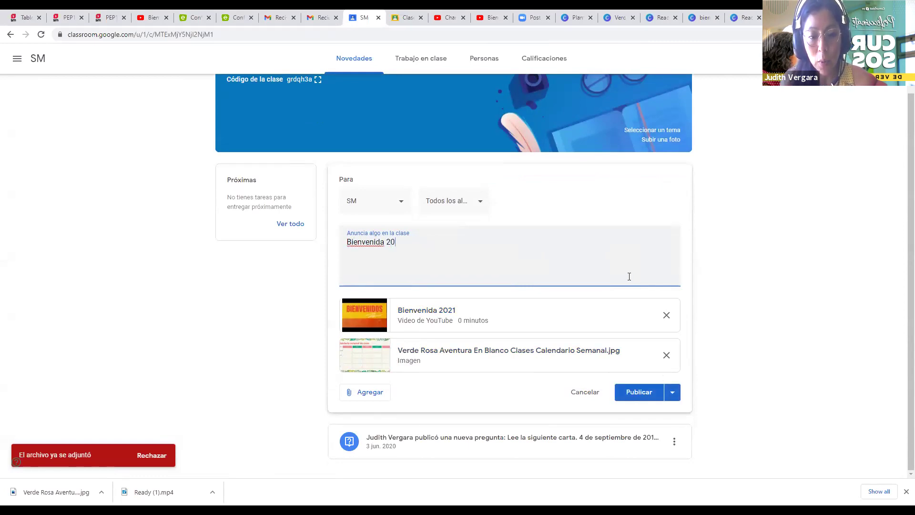
click(642, 392)
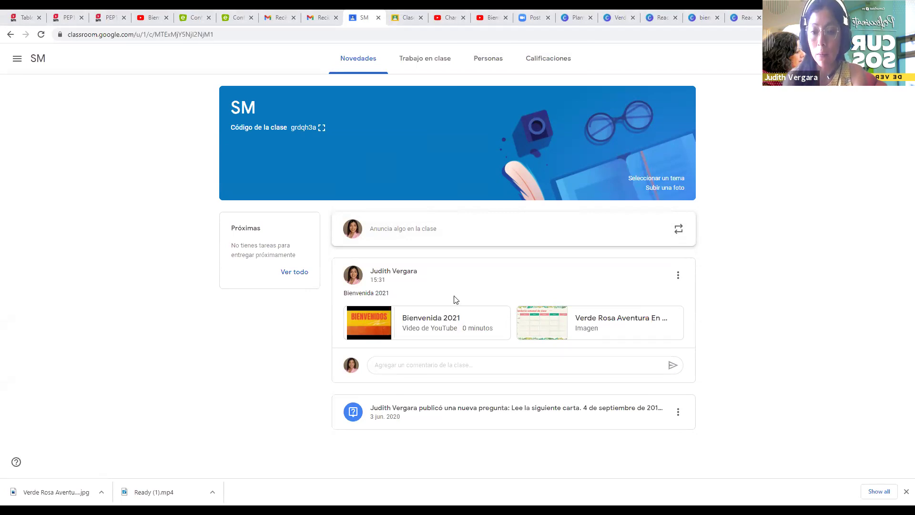
click(676, 276)
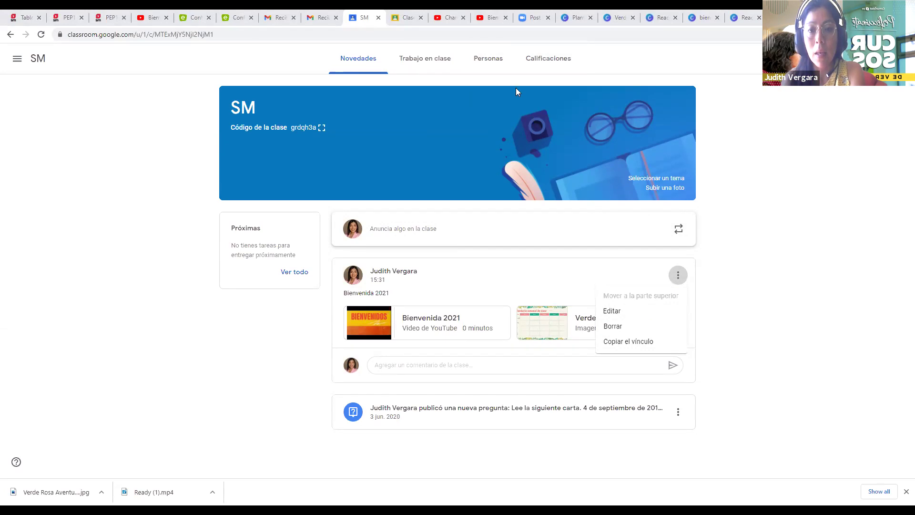
click(434, 58)
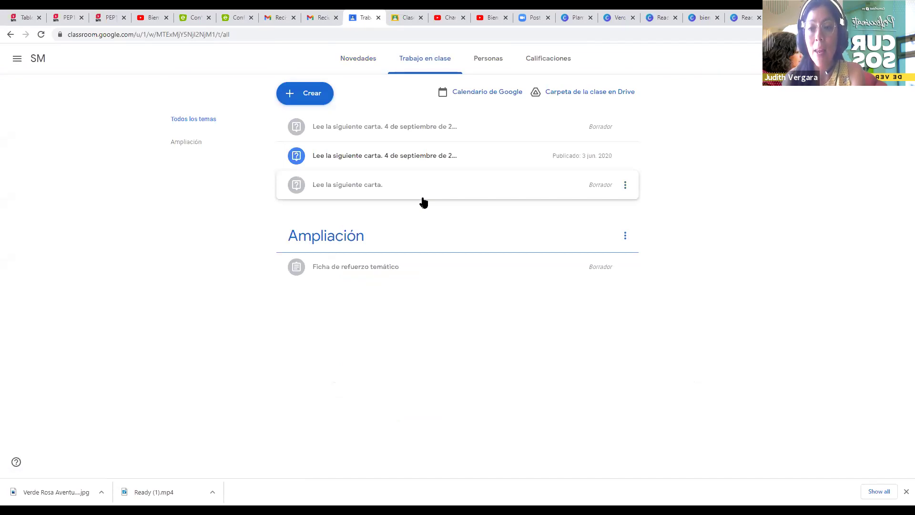
click(365, 61)
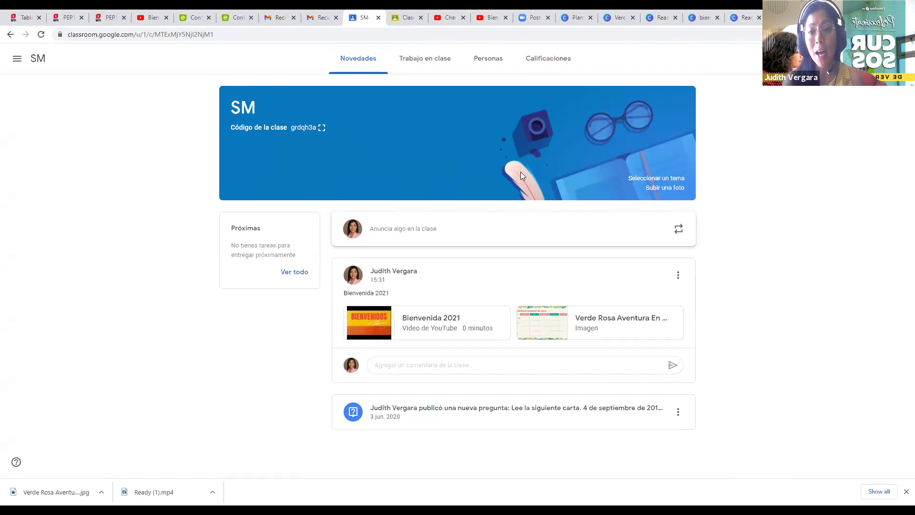
click(666, 180)
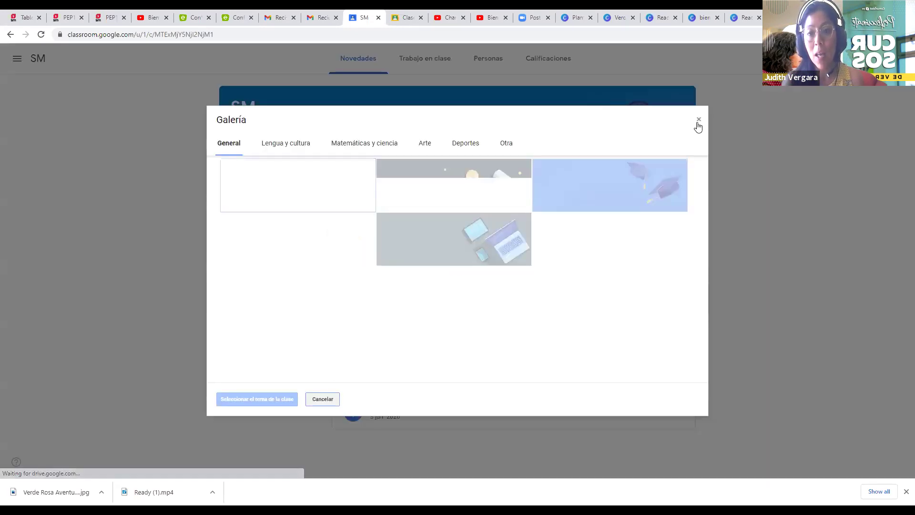
click(696, 124)
click(666, 187)
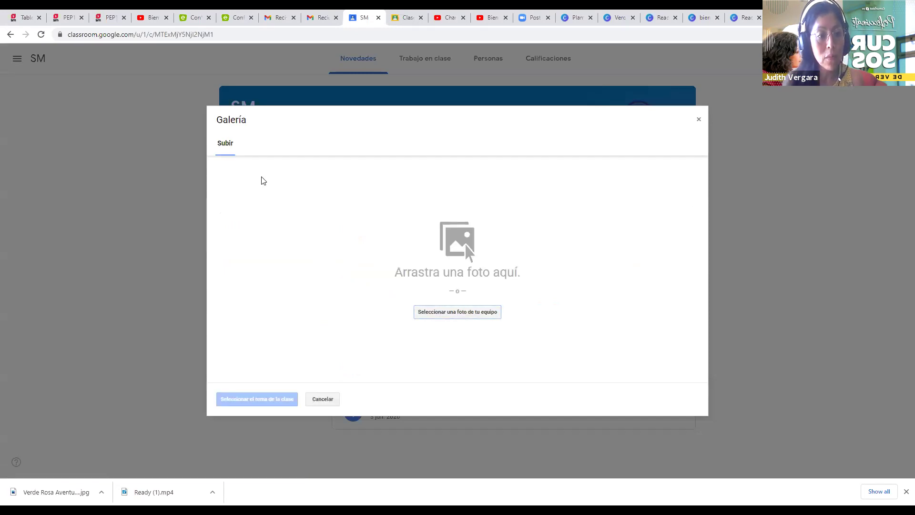
key(Return)
scroll(185, 212, down, 1)
scroll(186, 214, down, 2)
click(141, 253)
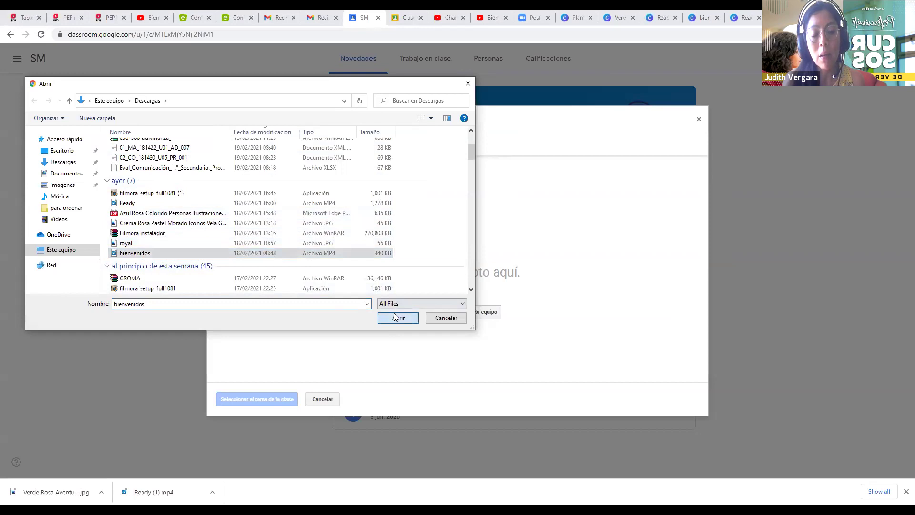
click(395, 317)
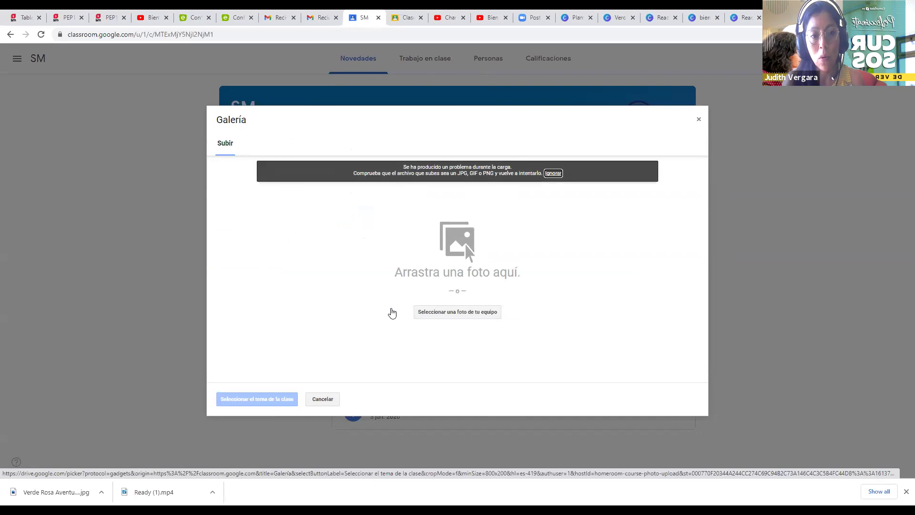
click(699, 119)
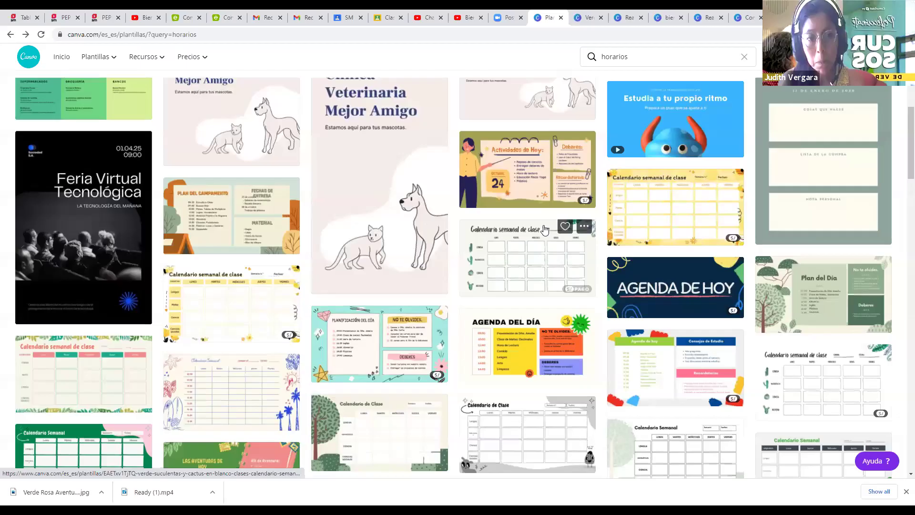
Search Canva templates for 'logo' and filter the results to the Logotipos category.
scroll(458, 257, up, 8)
mouse_move(114, 64)
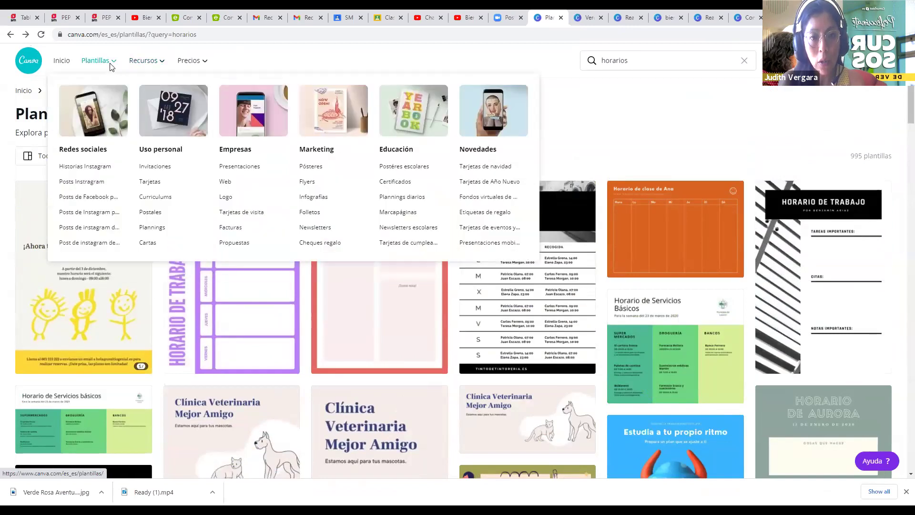
click(624, 59)
key(ctrl+a)
text(logo)
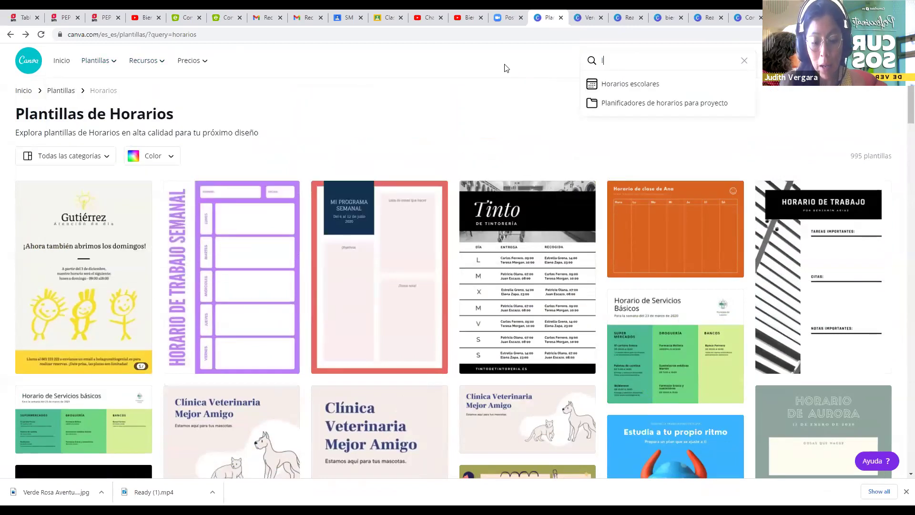
key(Return)
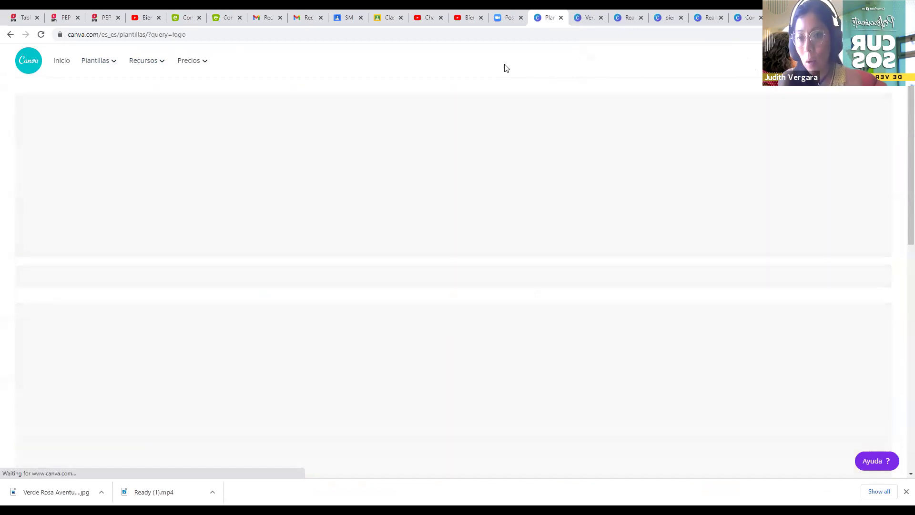
scroll(76, 238, down, 10)
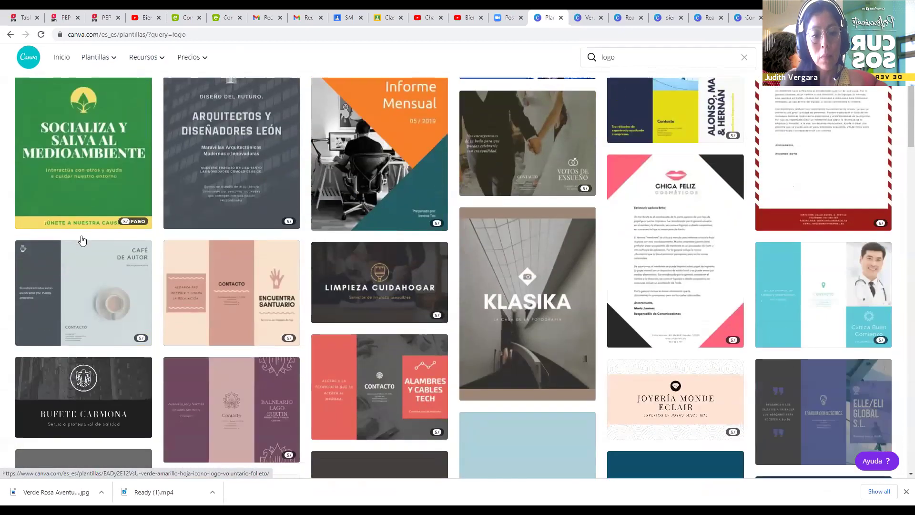
scroll(95, 189, up, 6)
scroll(94, 188, up, 5)
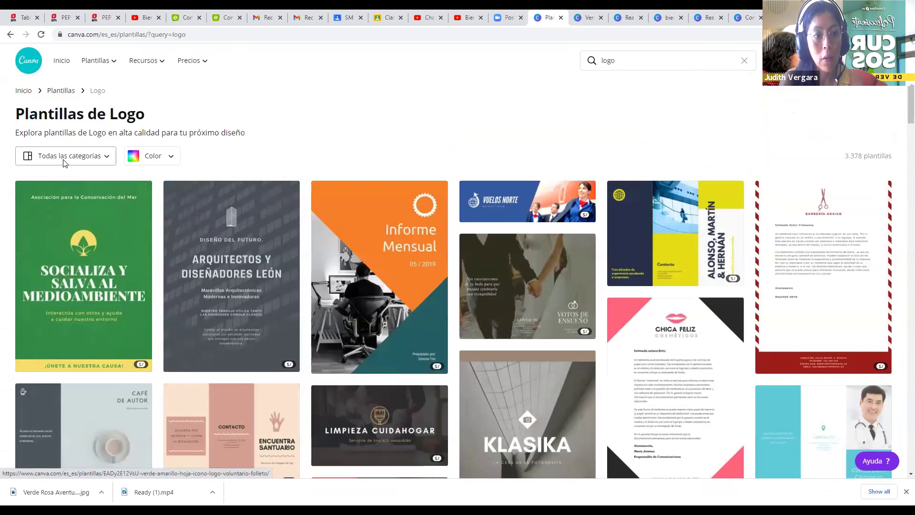
click(62, 157)
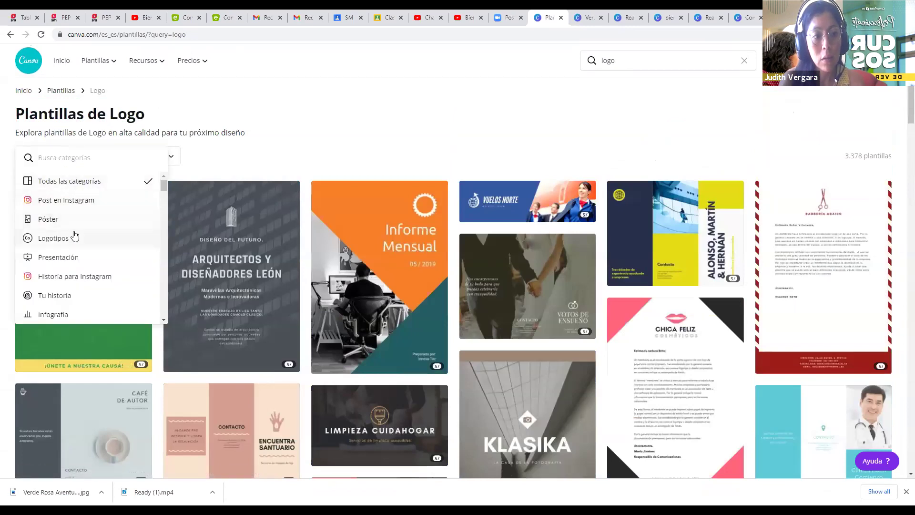
click(74, 237)
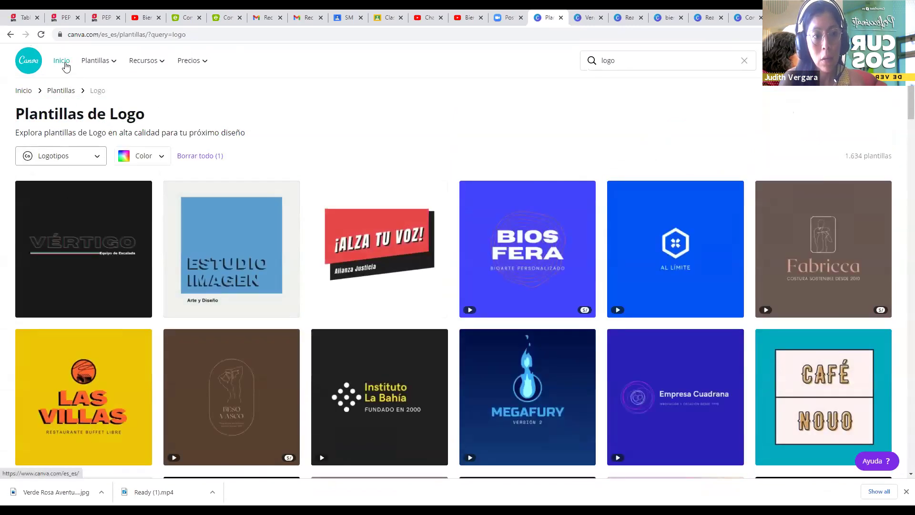
From the Canva home page, create a new blank Flyer design.
click(58, 67)
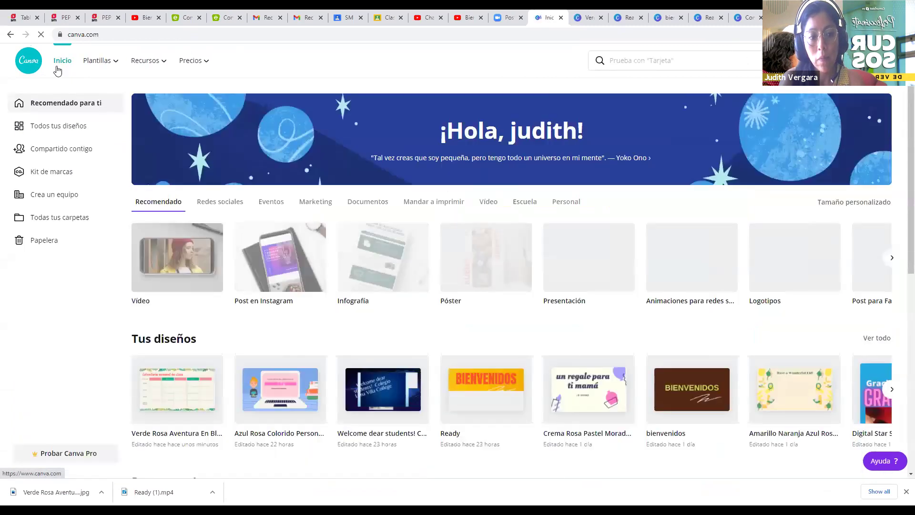
scroll(522, 206, down, 1)
scroll(521, 207, down, 2)
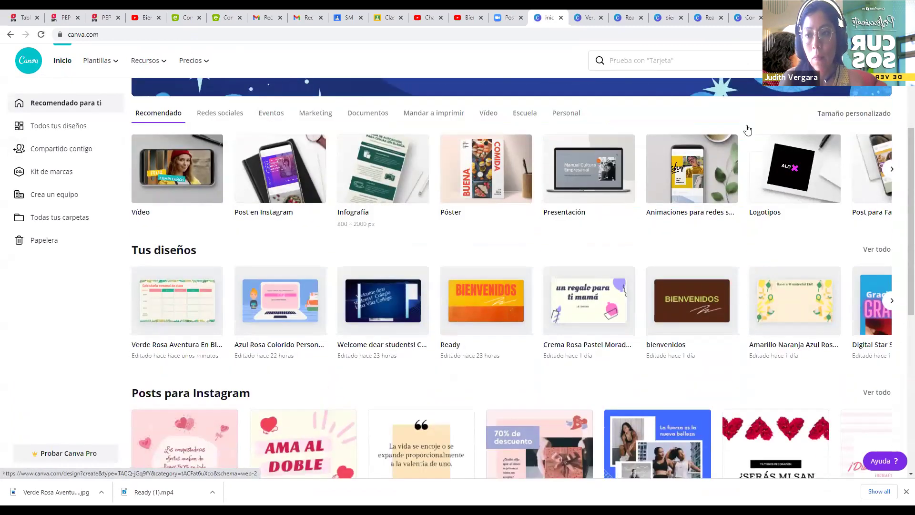
click(858, 60)
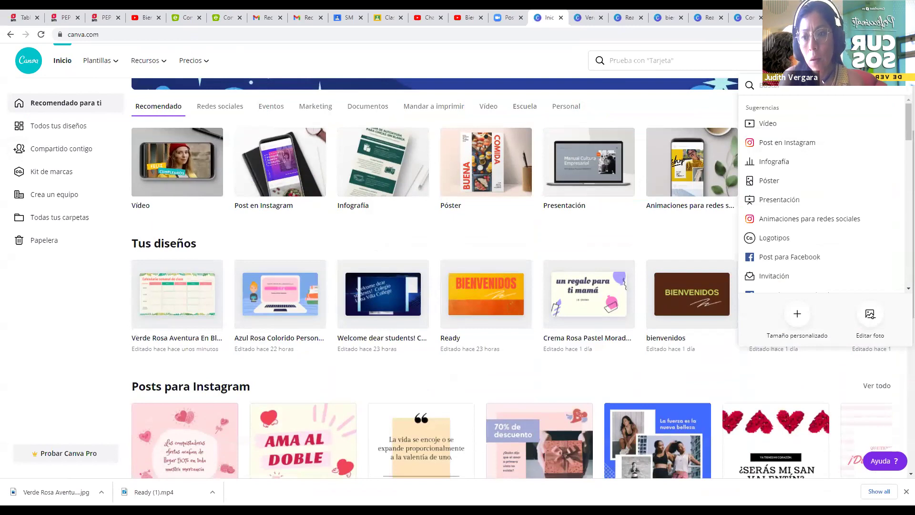
click(858, 60)
click(857, 61)
scroll(794, 198, down, 2)
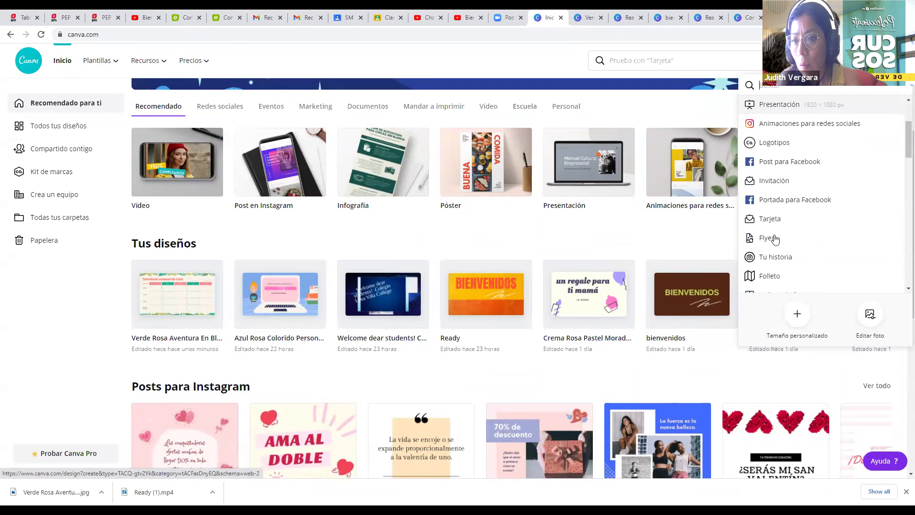
click(784, 244)
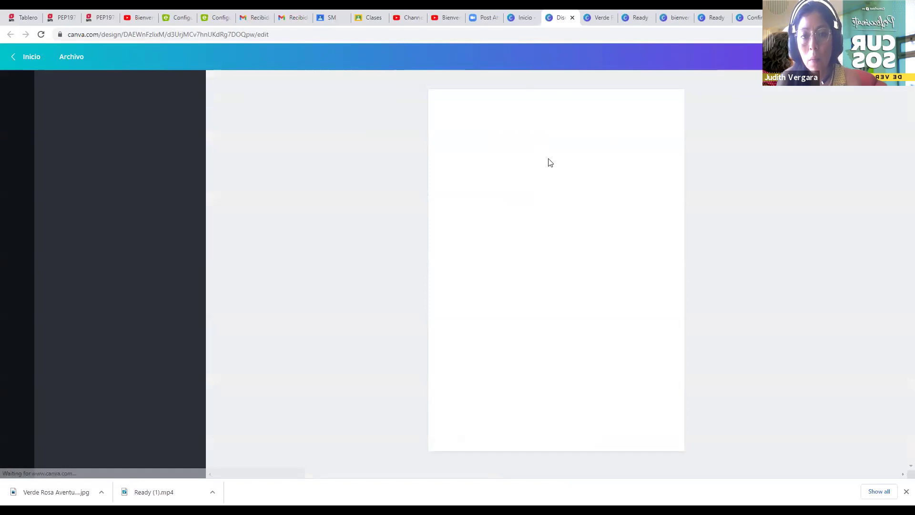
Upload the Santa Rosa school logo file from the desktop to Canva.
click(14, 117)
click(94, 88)
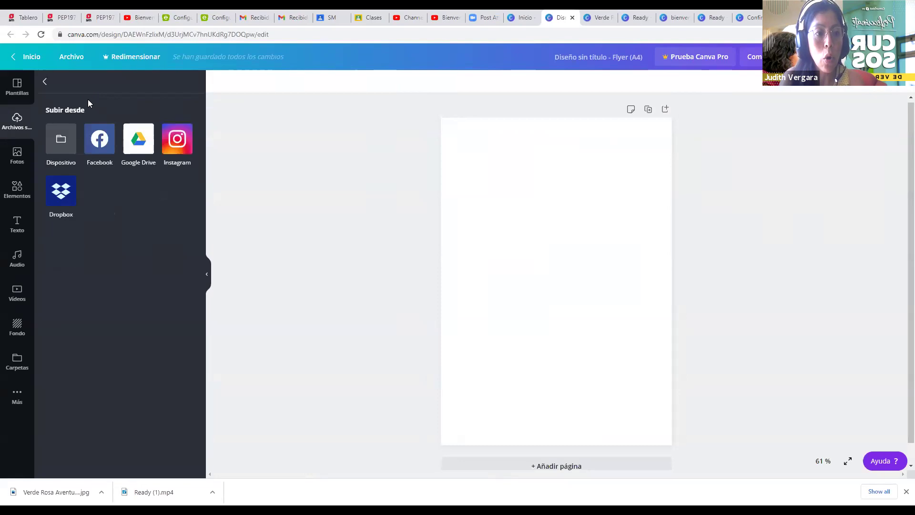
click(67, 145)
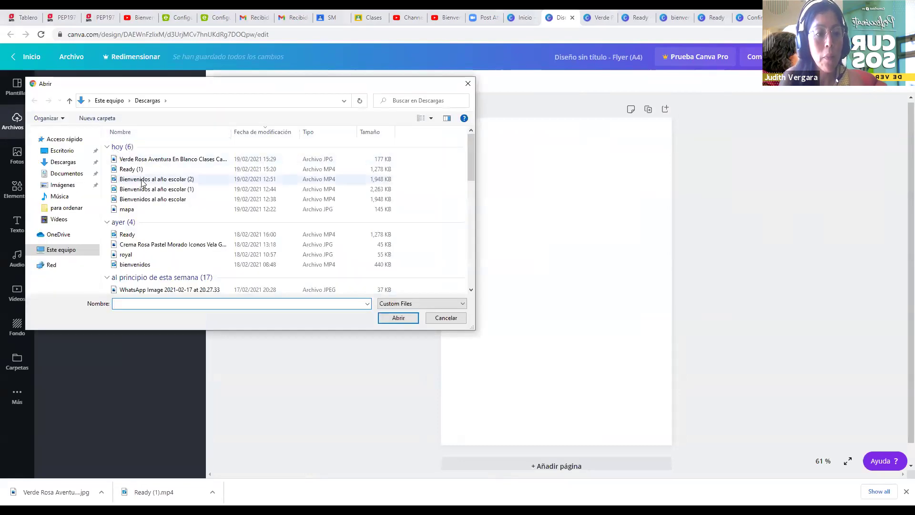
click(62, 151)
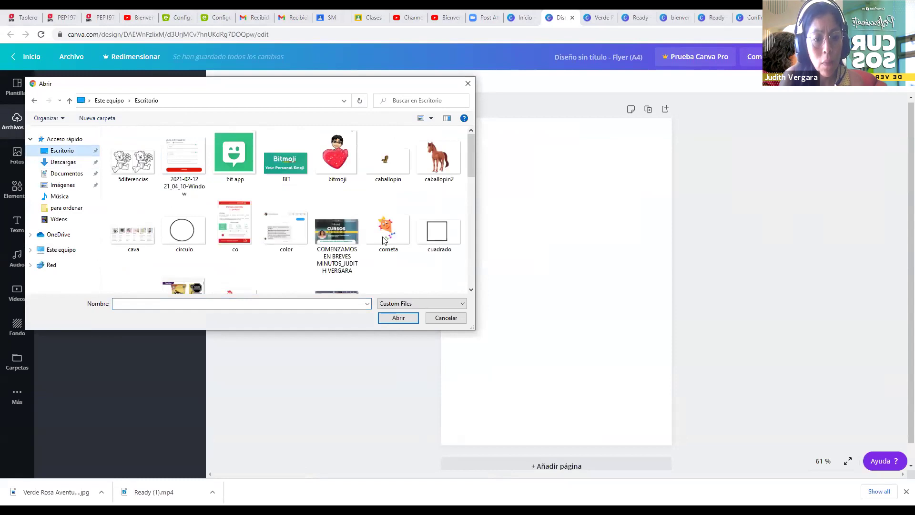
scroll(384, 240, down, 10)
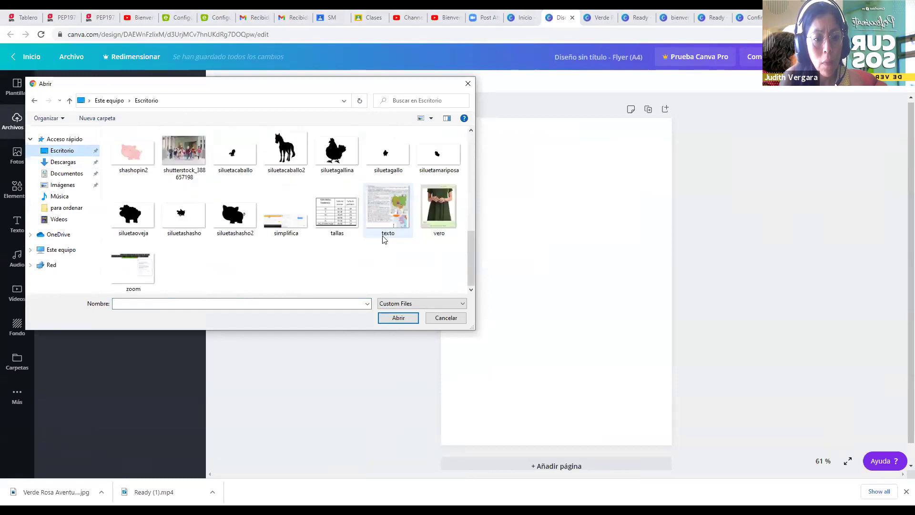
scroll(384, 240, up, 5)
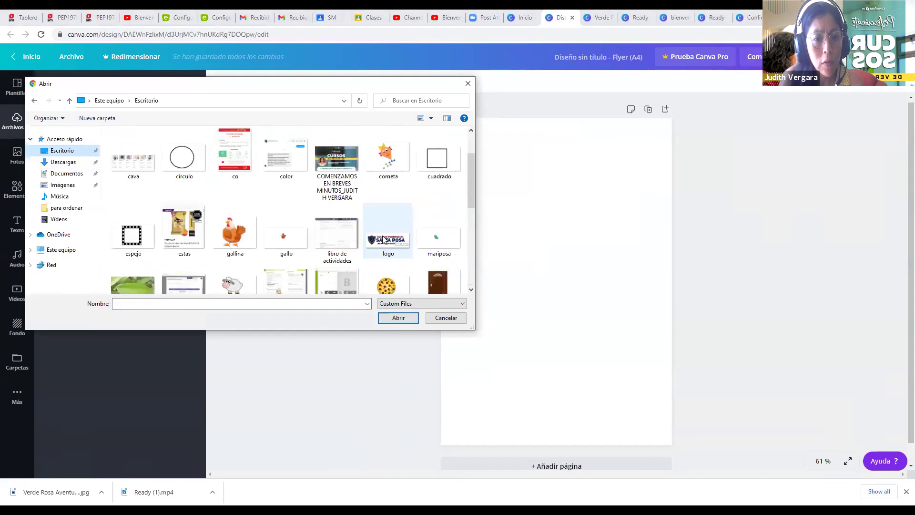
click(384, 240)
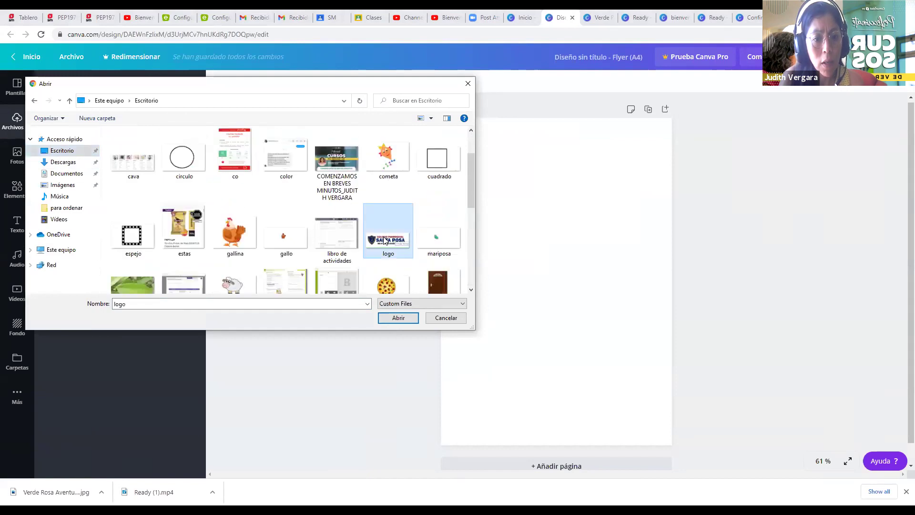
click(399, 318)
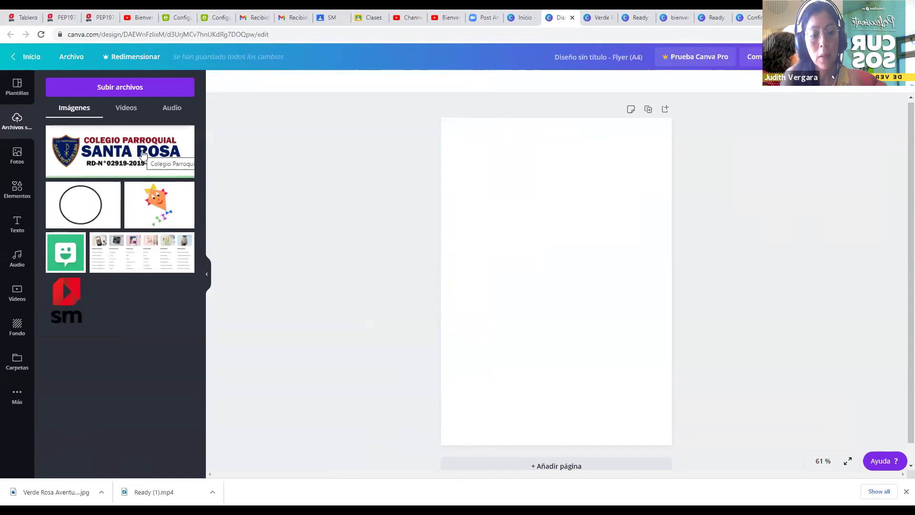
Place the logo centred at the top of the flyer page.
mouse_move(133, 153)
drag(133, 154, 569, 162)
click(607, 165)
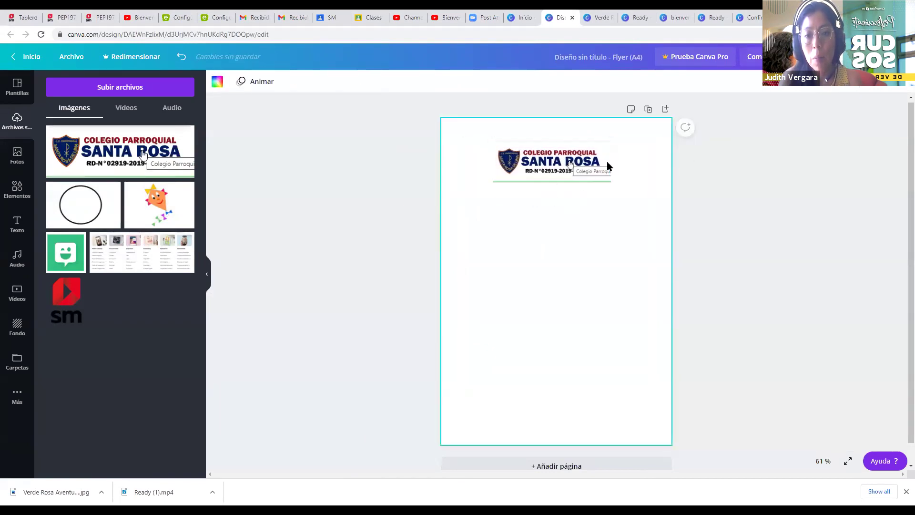
click(15, 164)
Add the title 'BIENVENIDO A TU AULA VIRTUAL' and move it up under the logo.
click(14, 228)
click(122, 133)
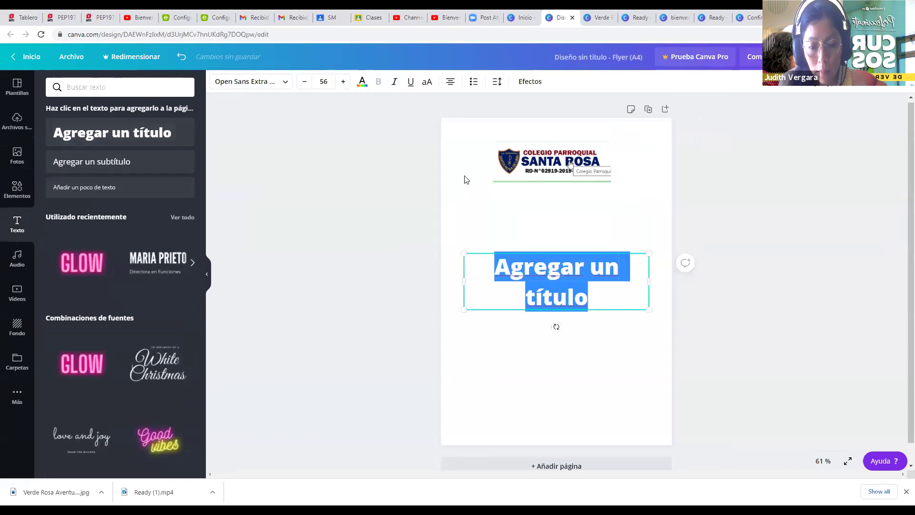
text(CLAS)
key(BackSpace)
key(BackSpace)
key(BackSpace)
key(BackSpace)
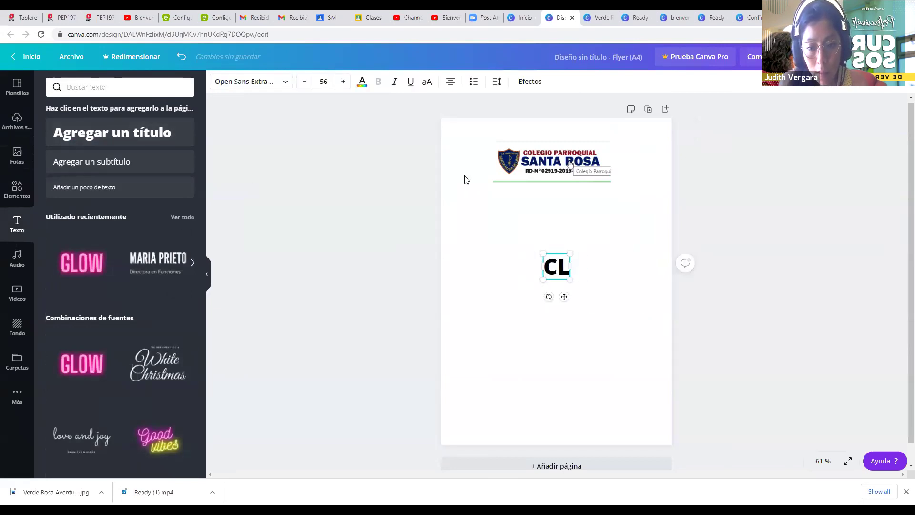
text(BB)
key(BackSpace)
text(IE)
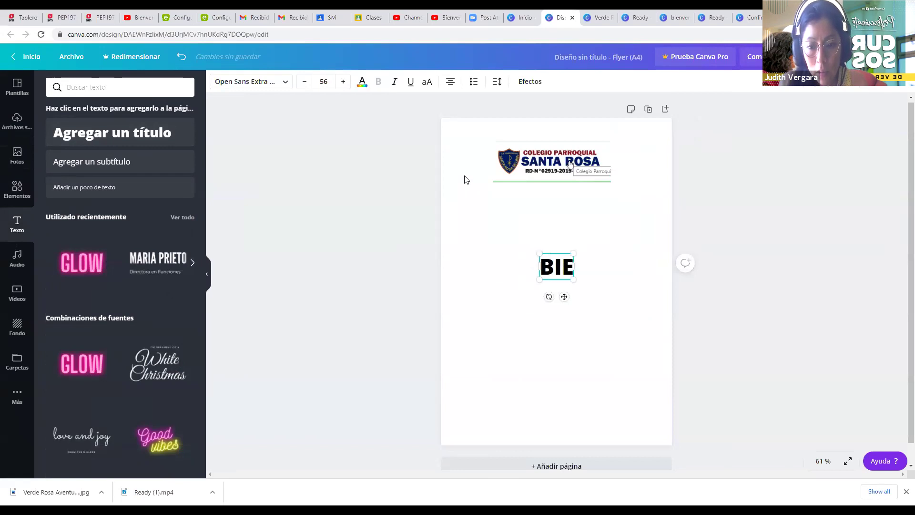
text(NVENIDO A)
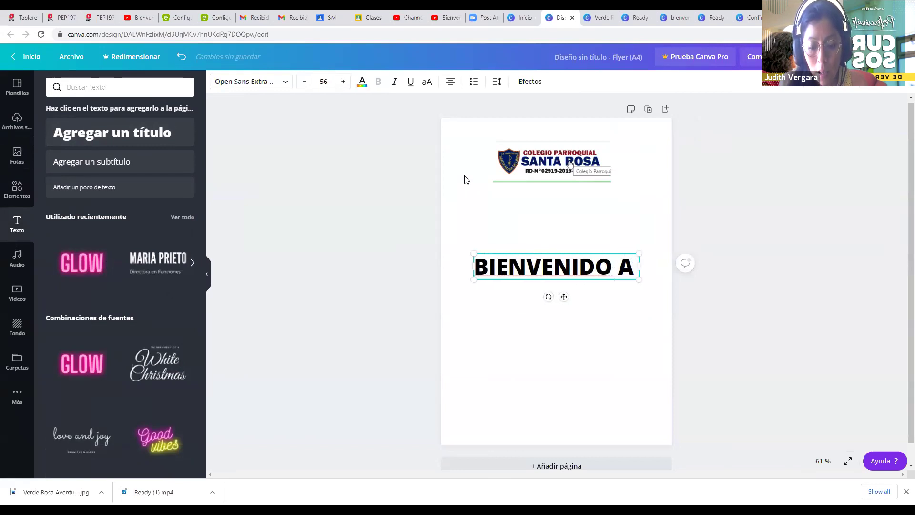
text( TU AULA )
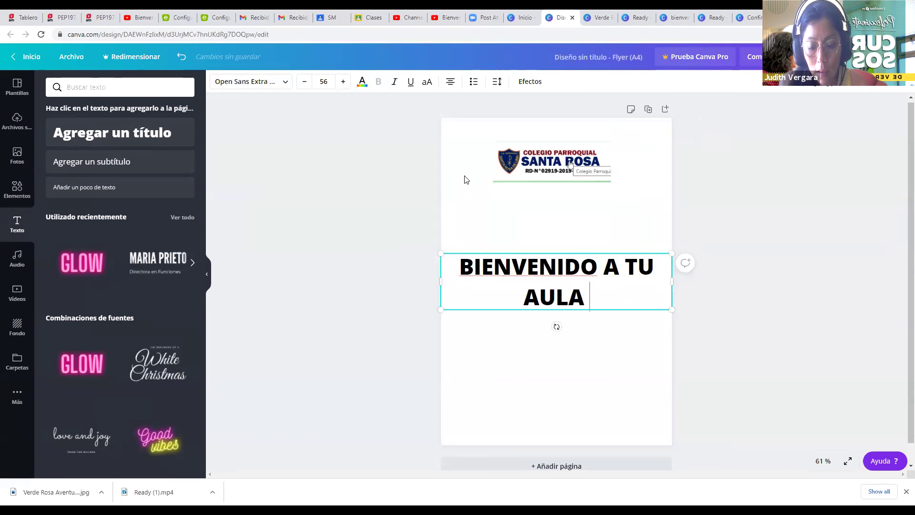
text(VIRTUAL)
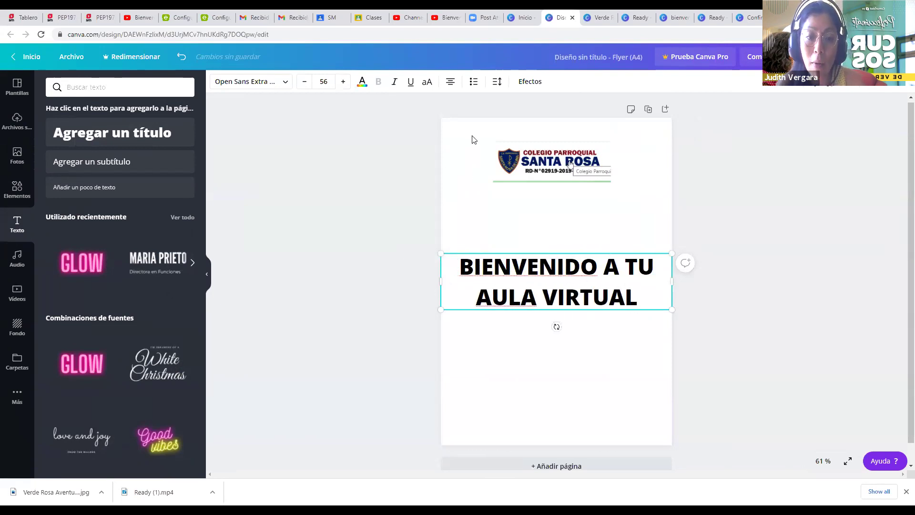
drag(617, 251, 618, 196)
Shrink the logo slightly.
click(586, 174)
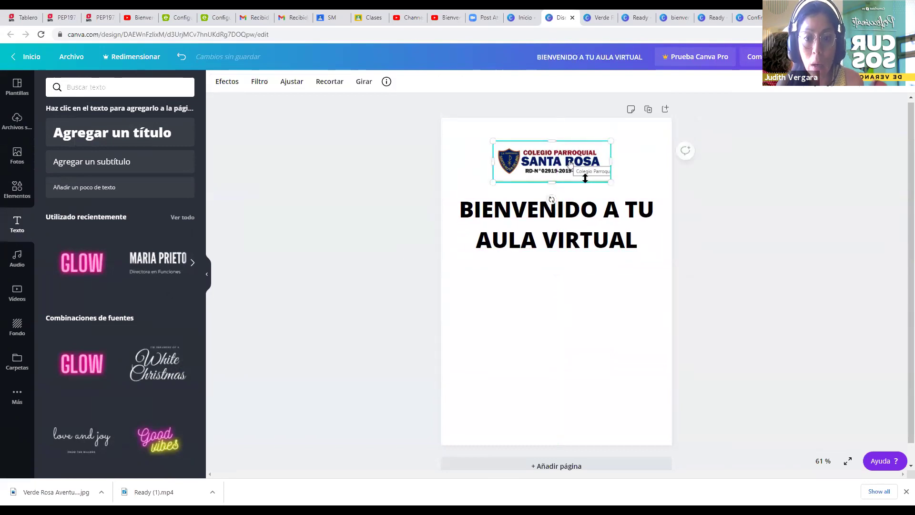
drag(496, 178, 504, 176)
click(589, 282)
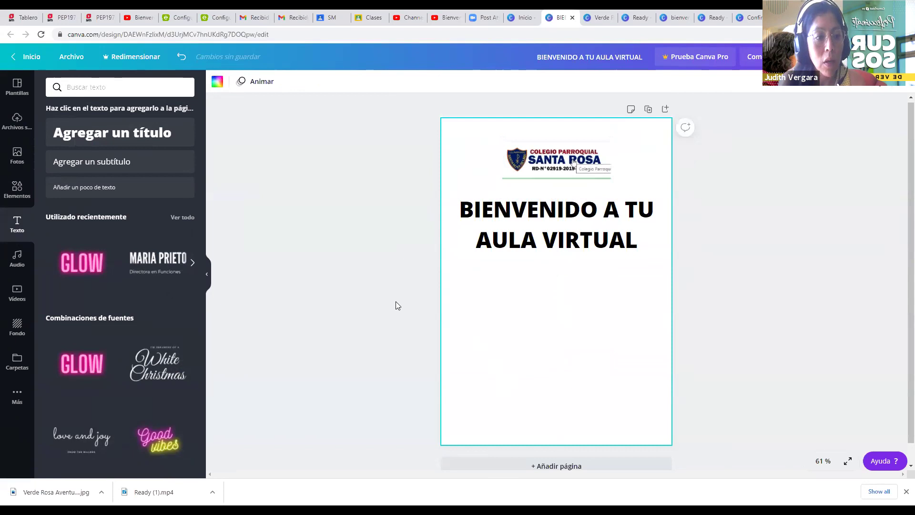
click(17, 189)
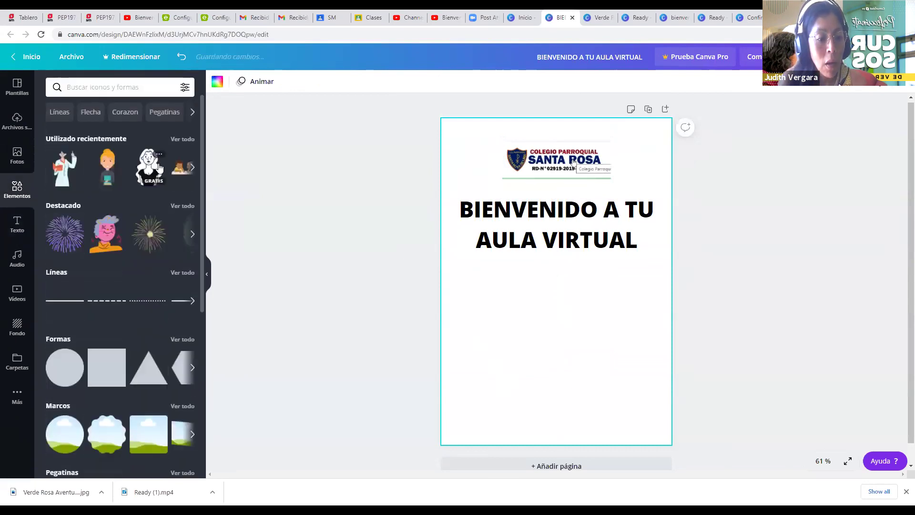
Search elements for 'MAESTRO' and place the blonde teacher-with-books illustration below the title.
click(115, 87)
text(MAESTT)
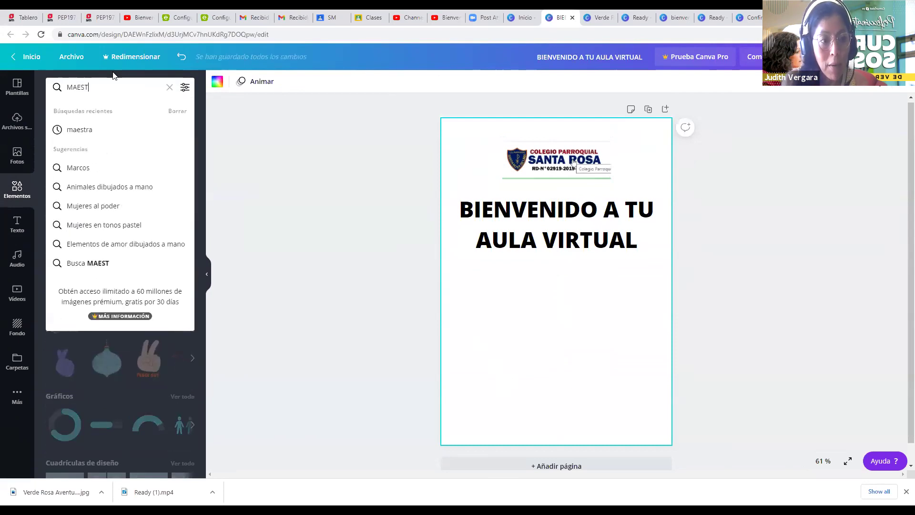
key(BackSpace)
text(RO)
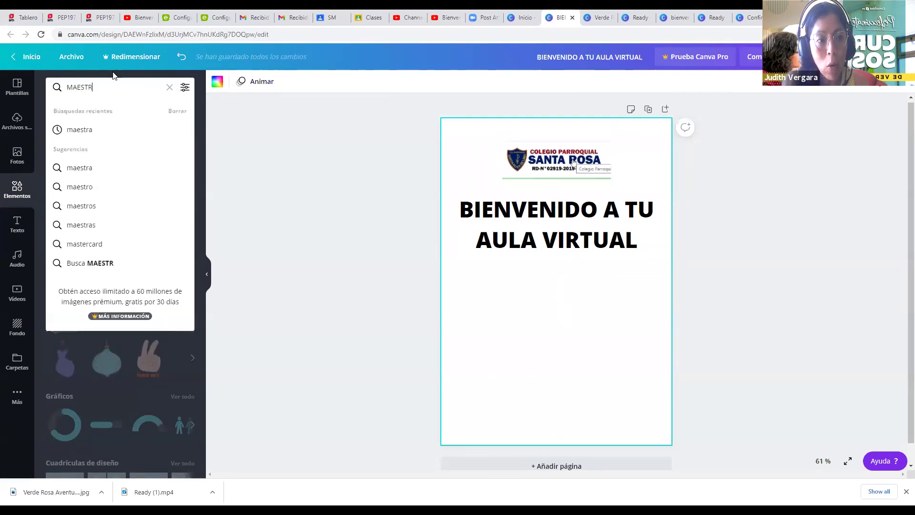
key(Return)
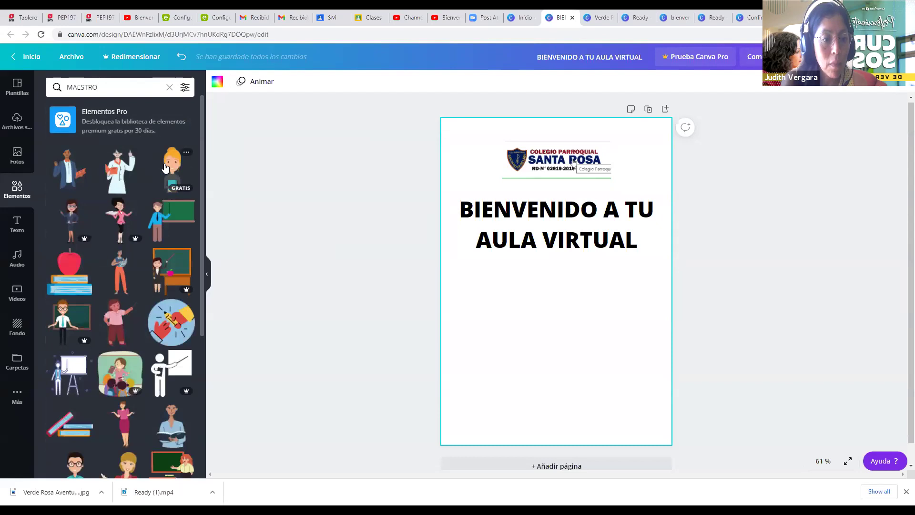
click(165, 168)
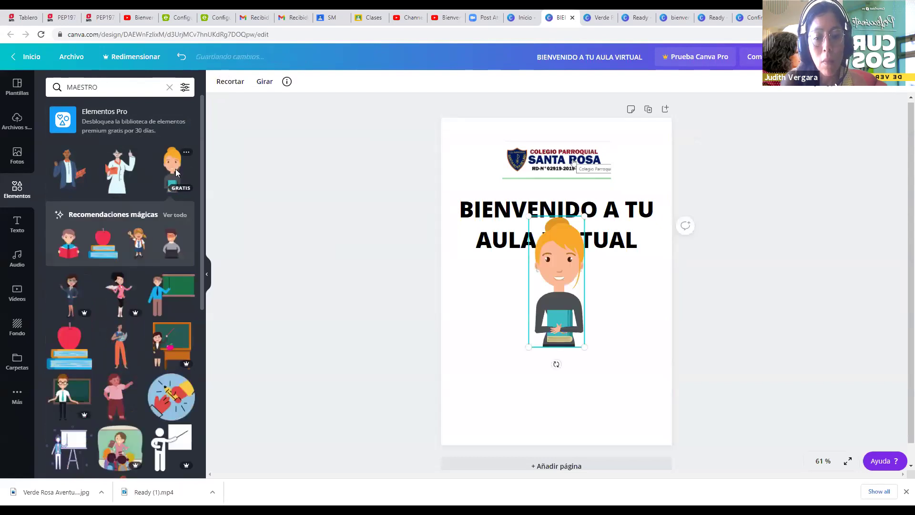
drag(568, 290, 567, 331)
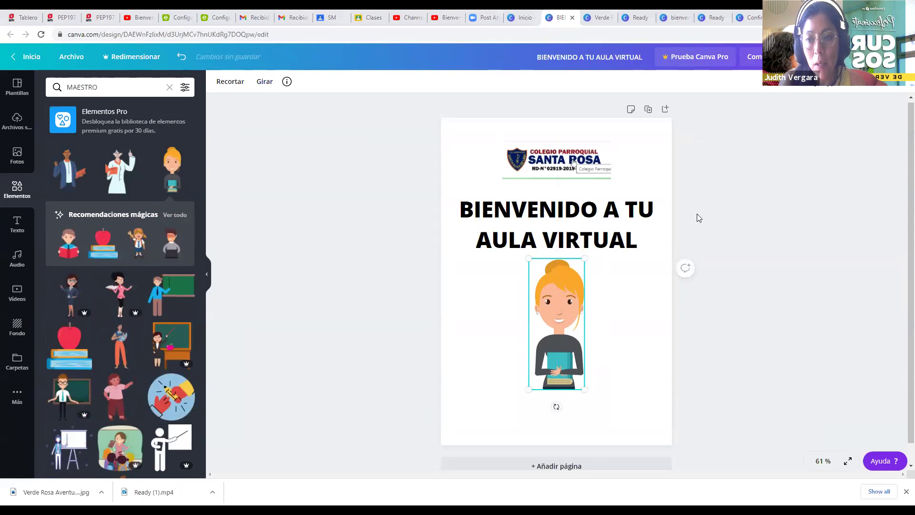
Download the flyer as PNG, dismiss the Canva Print offer, and return to Inicio.
click(801, 57)
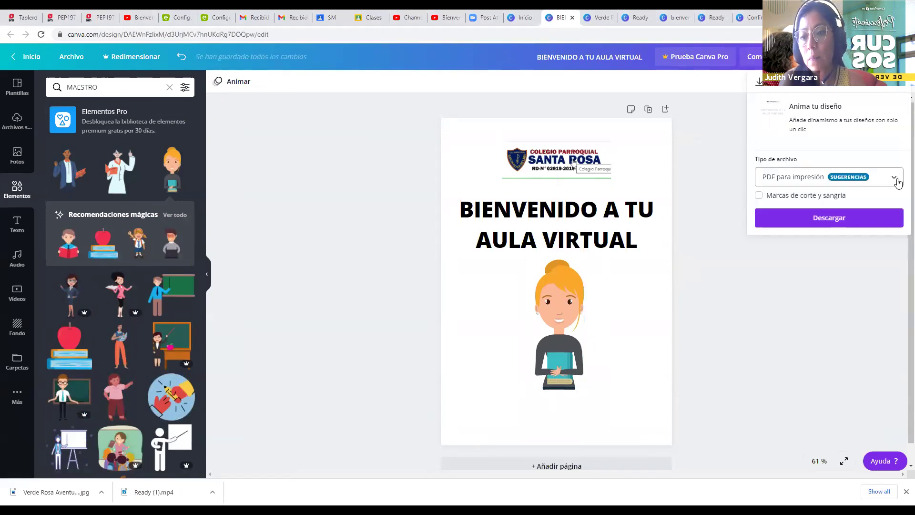
click(882, 179)
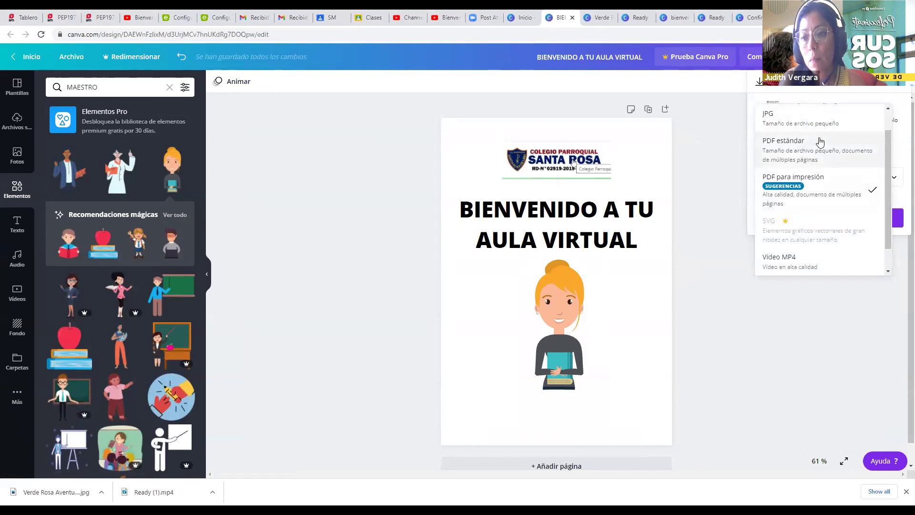
scroll(810, 126, up, 1)
click(810, 121)
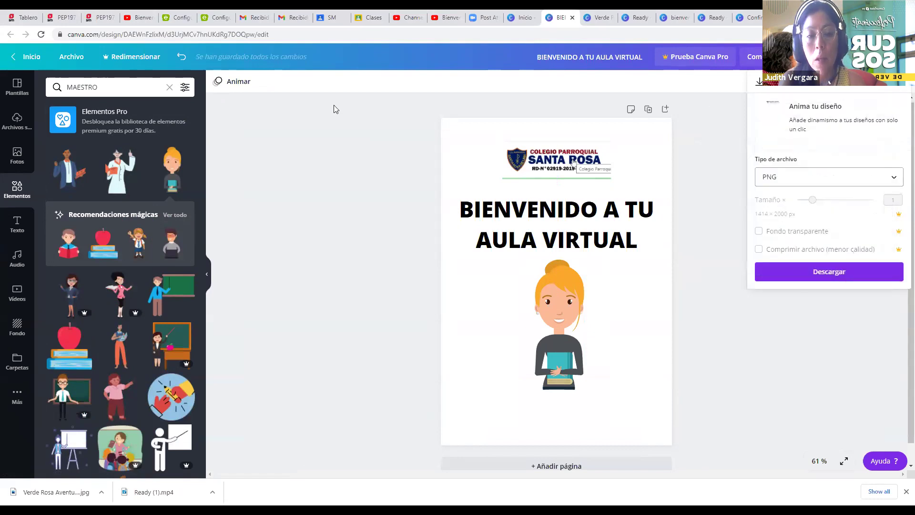
click(829, 272)
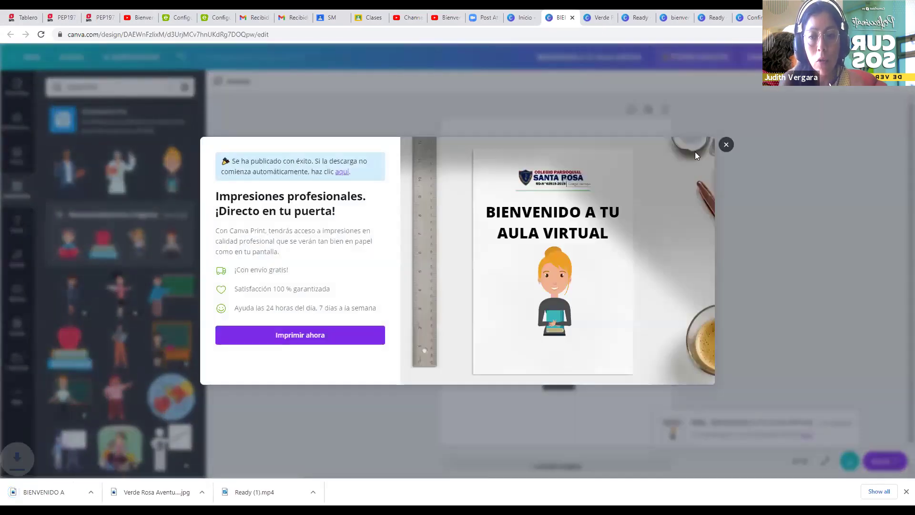
click(639, 90)
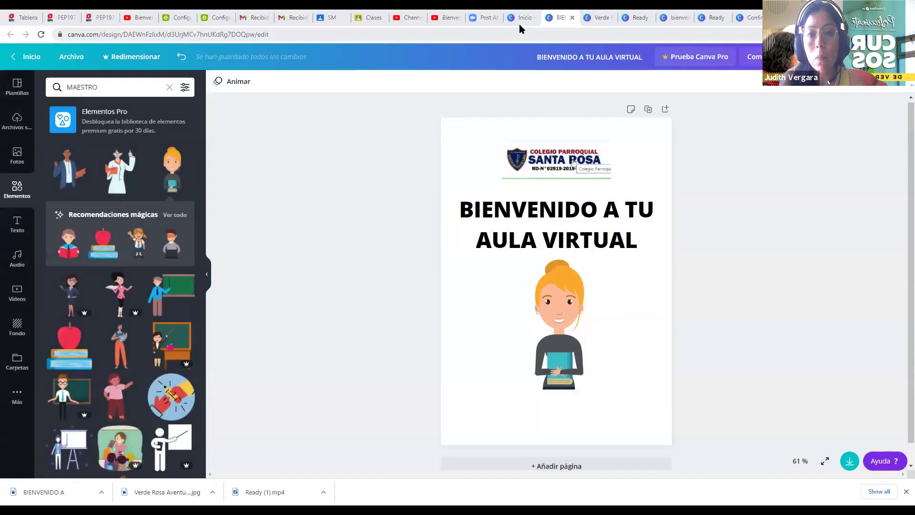
click(522, 17)
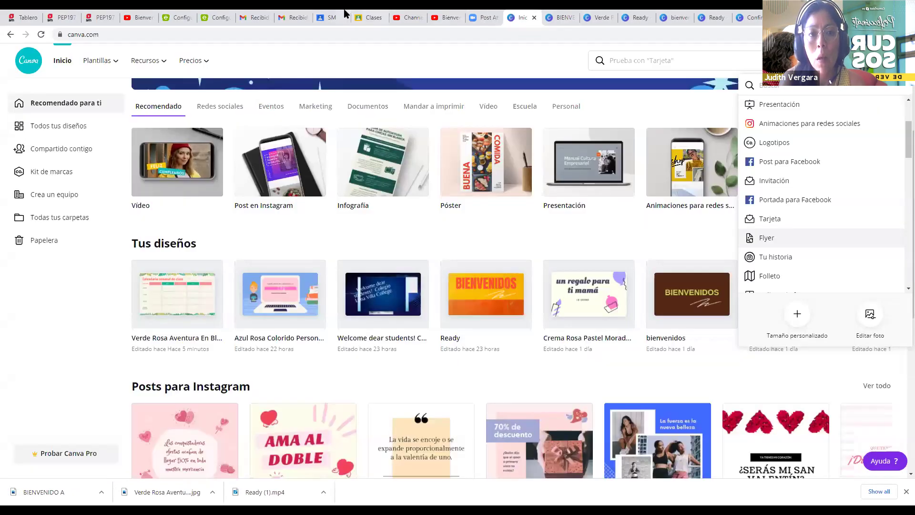
Open the SM class in Google Classroom and choose 'Subir una foto' for its banner.
click(368, 17)
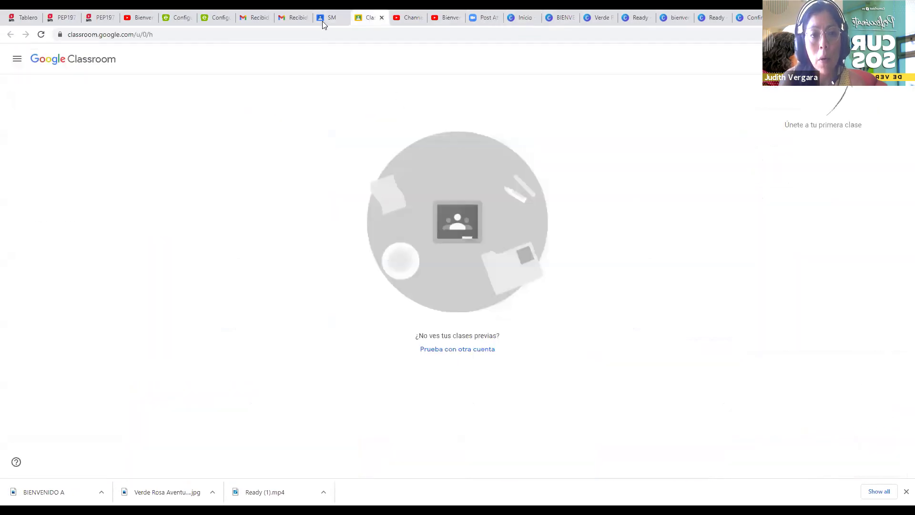
click(329, 17)
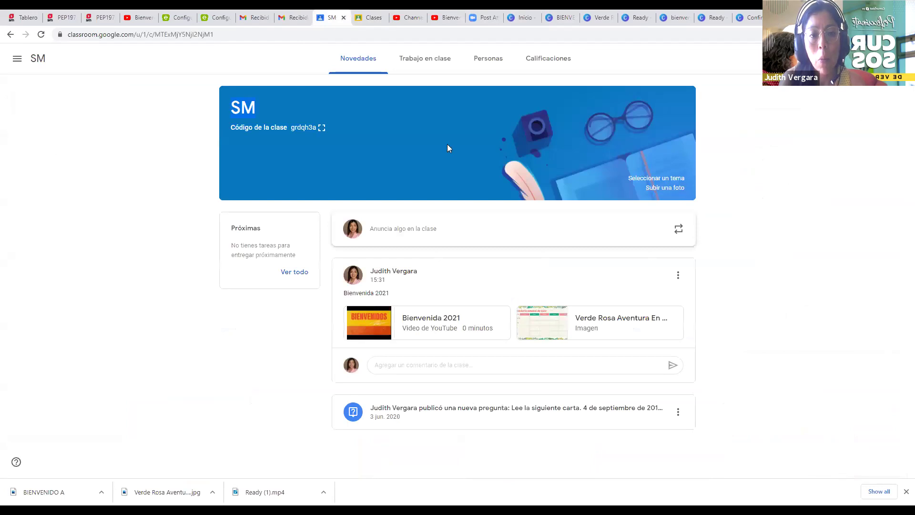
click(822, 112)
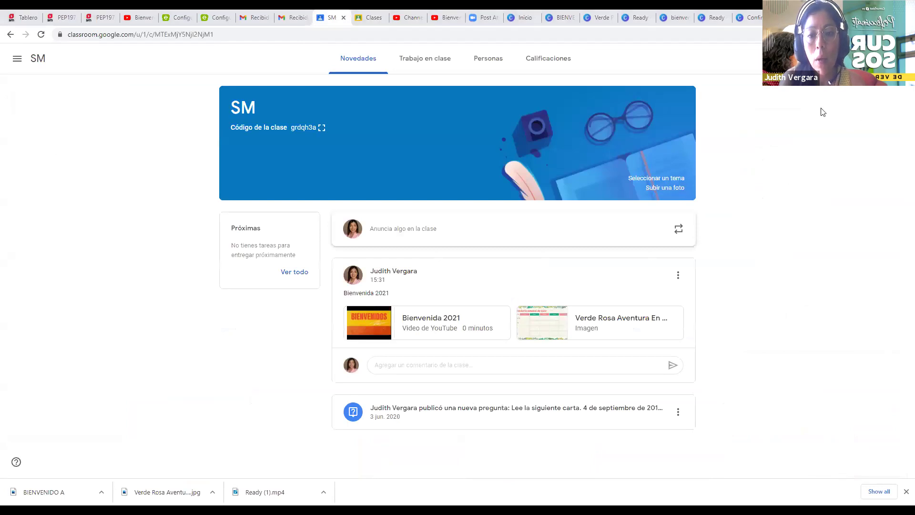
click(665, 188)
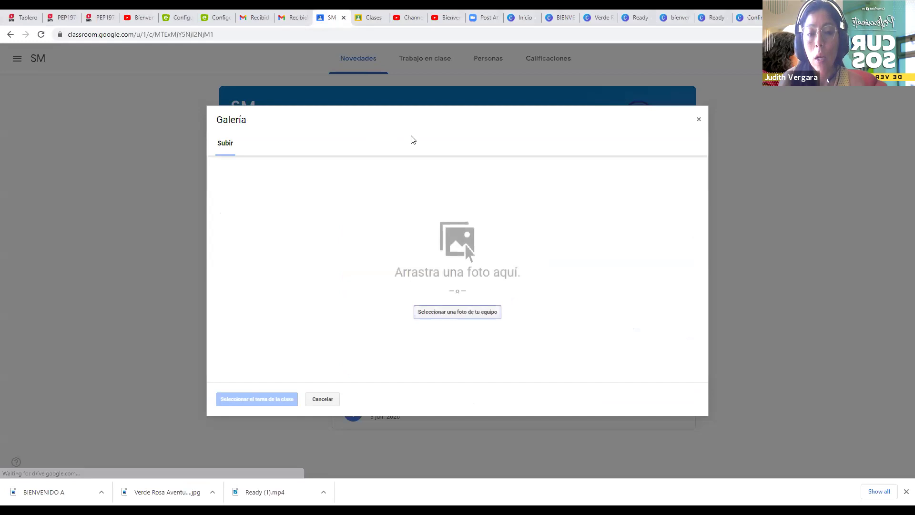
Pick the BIENVENIDO A TU AULA VIRTUAL image from Descargas as the header photo.
click(436, 312)
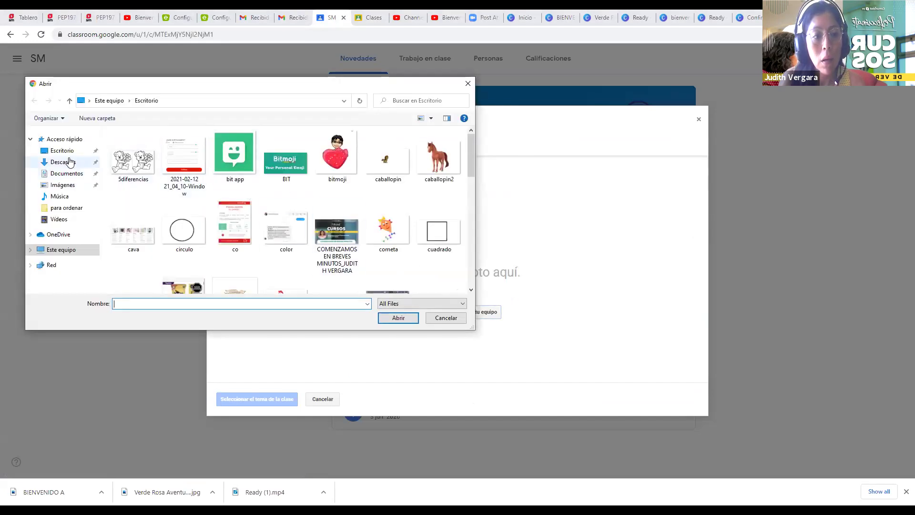
click(65, 163)
click(146, 159)
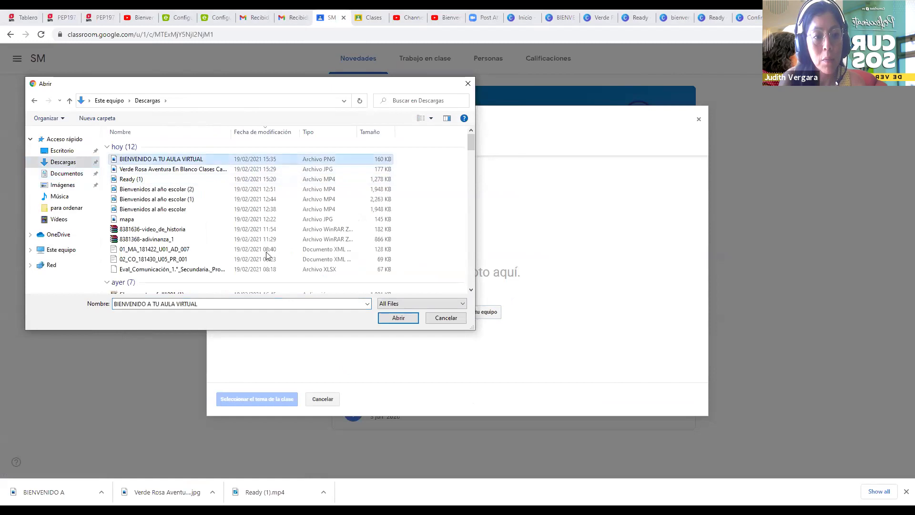
click(397, 317)
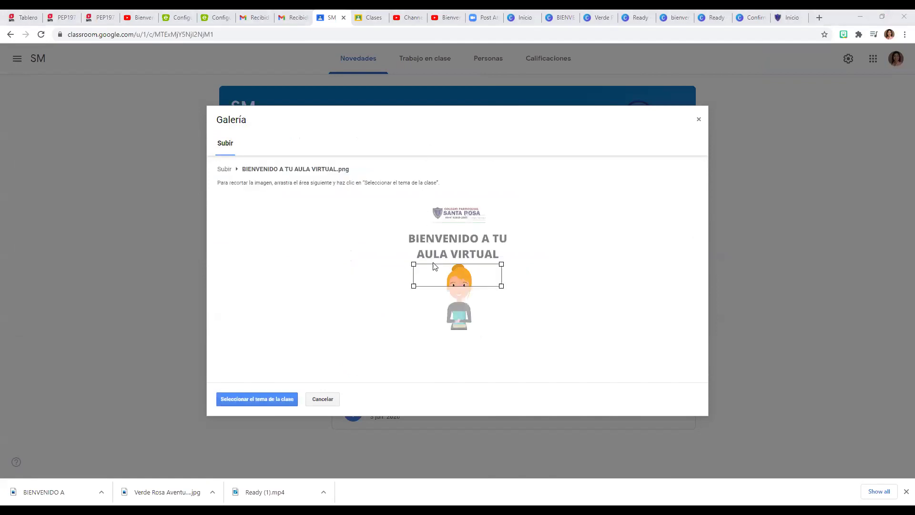
Crop the image to frame its title and apply it as the class theme.
mouse_move(413, 264)
mouse_down()
mouse_move(404, 244)
mouse_move(402, 261)
mouse_up()
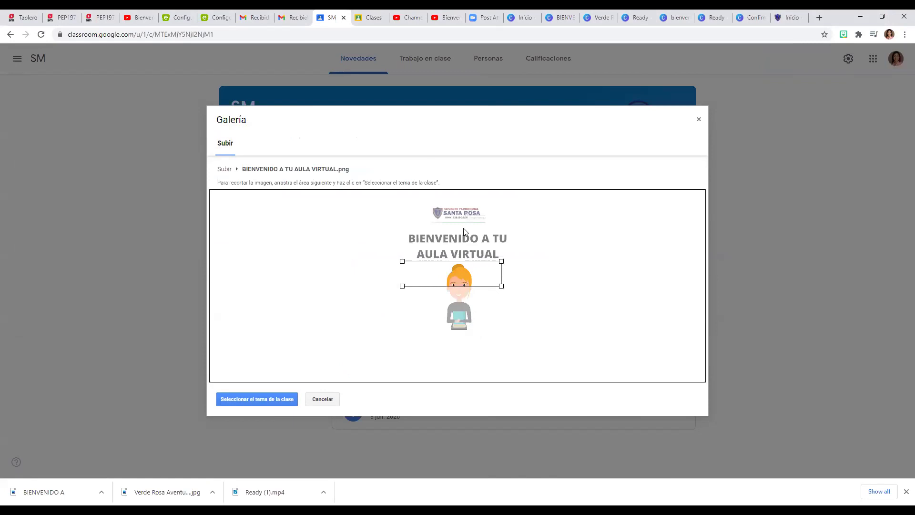
drag(501, 286, 460, 336)
drag(461, 266, 463, 235)
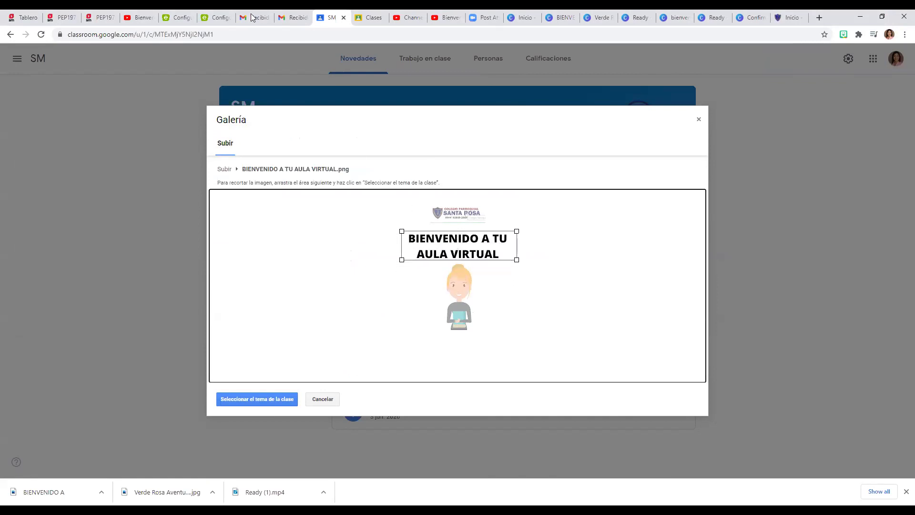
click(260, 399)
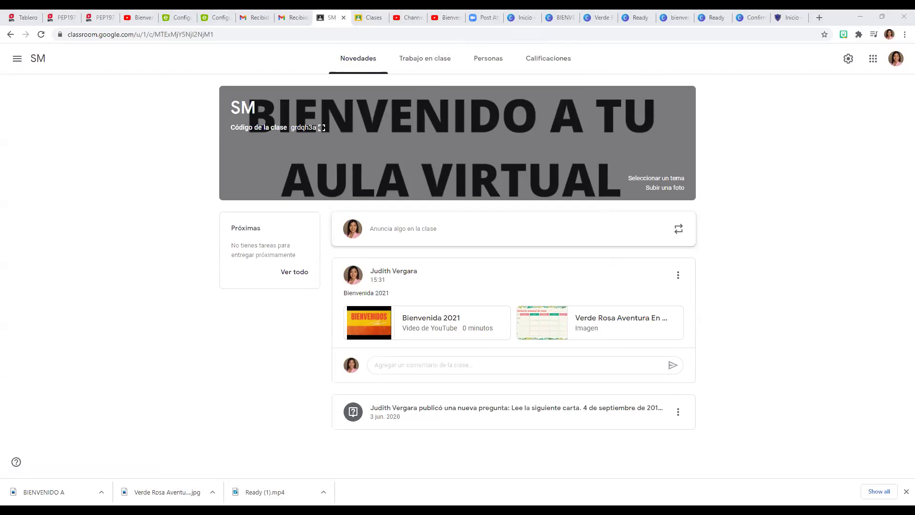
Search Google for 'FILMORA' in a new tab and open the Wondershare Filmora site.
click(801, 18)
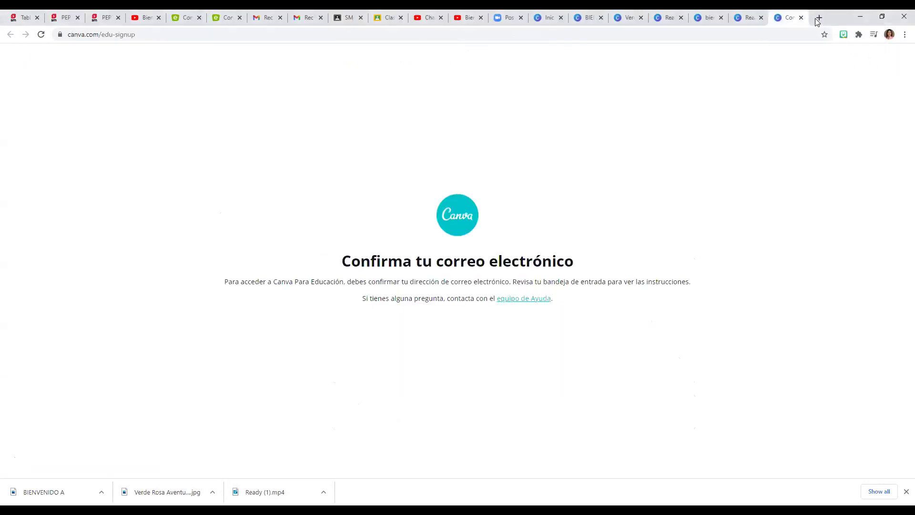
click(819, 18)
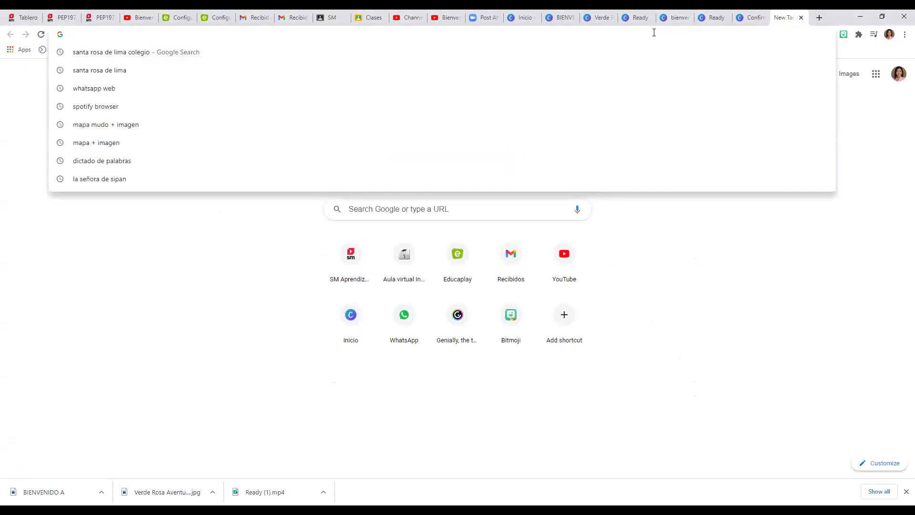
text(FILMORA)
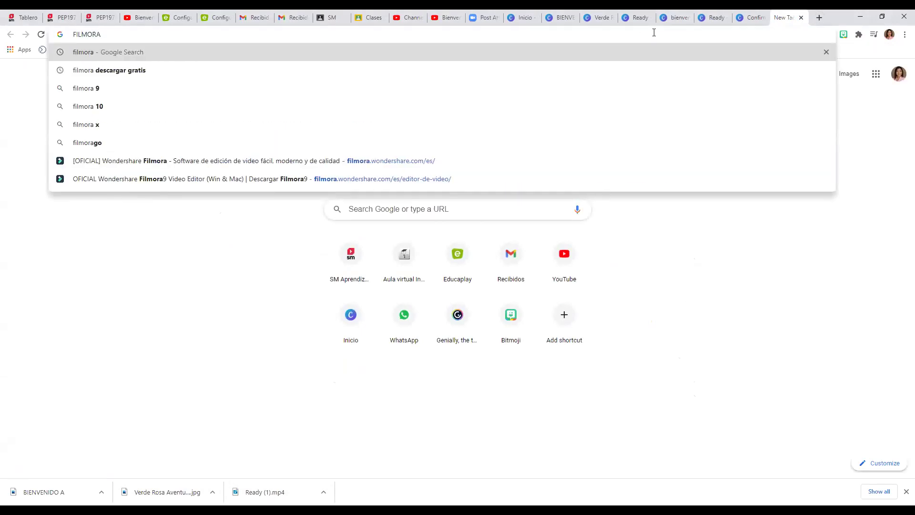
key(Return)
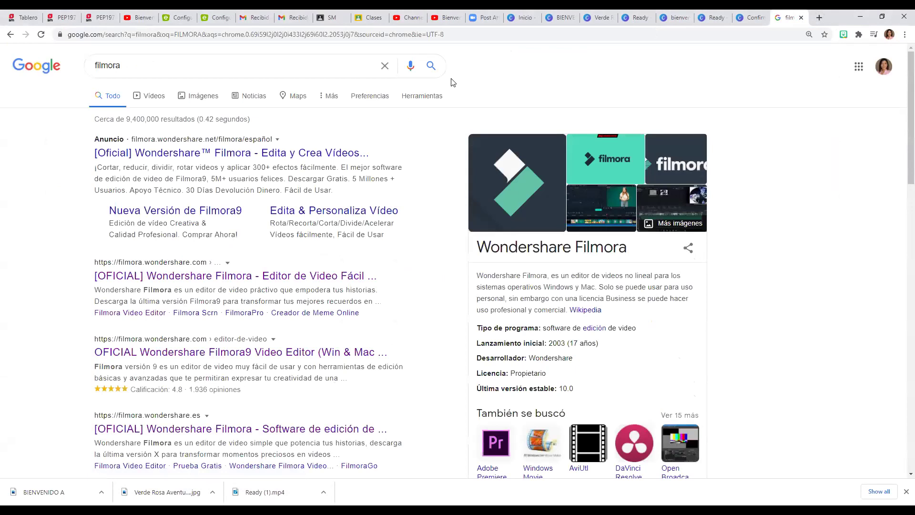
click(170, 276)
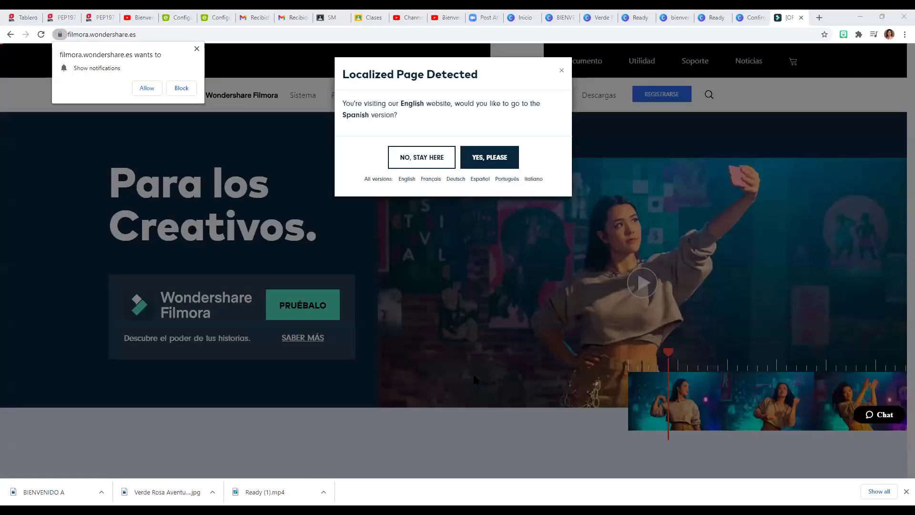
Dismiss the site's language and notification popups and copy its web address.
click(562, 73)
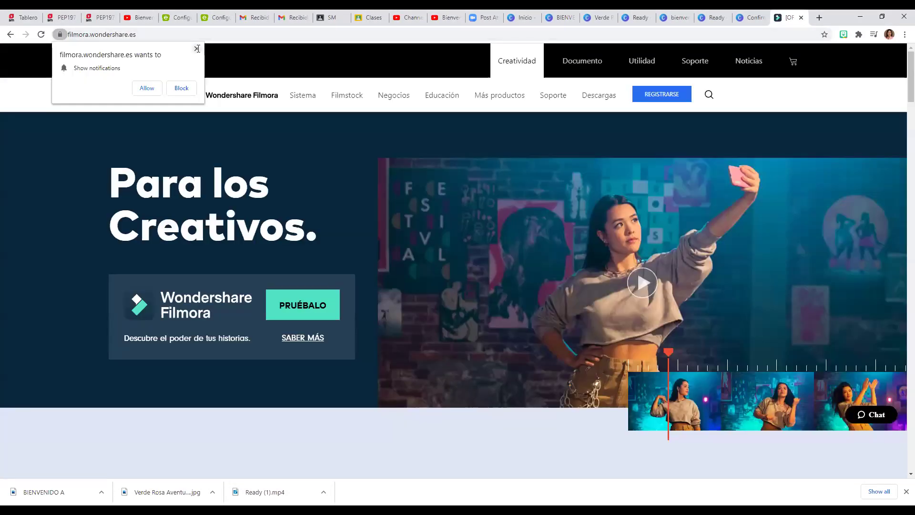
click(197, 49)
click(106, 34)
right_click(108, 33)
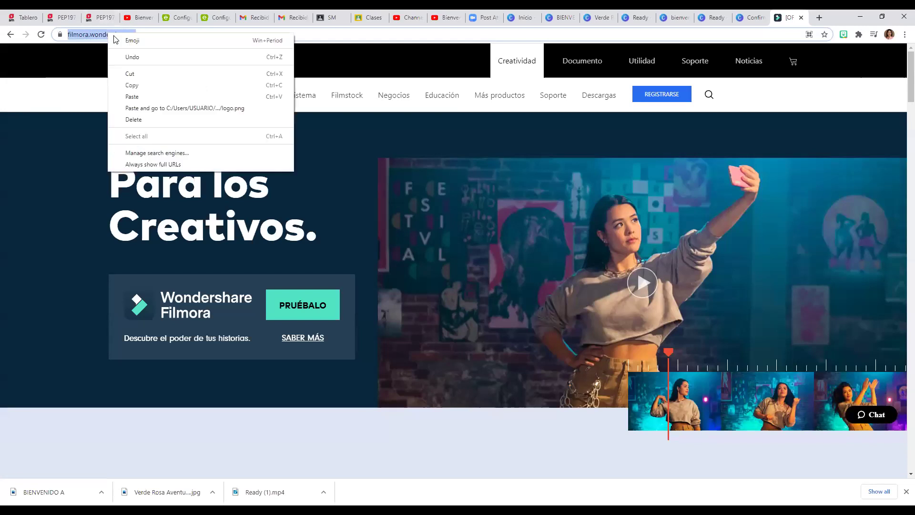
click(135, 86)
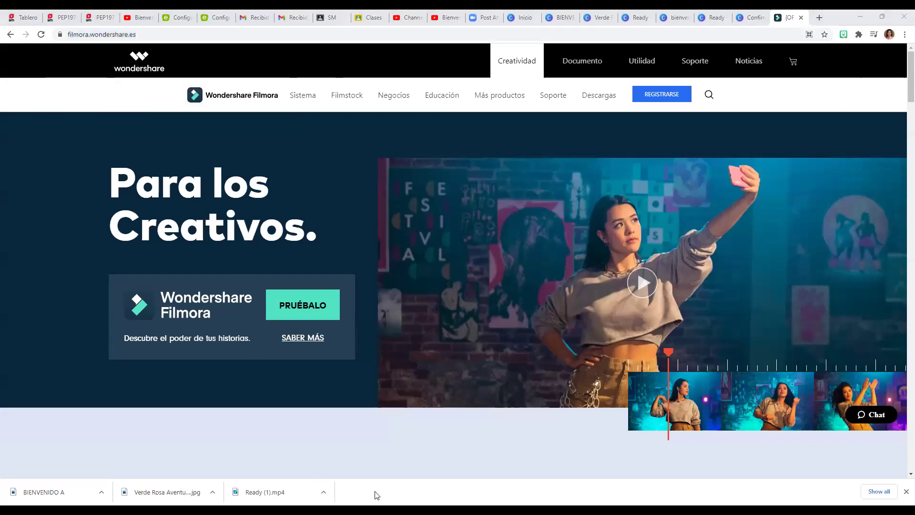
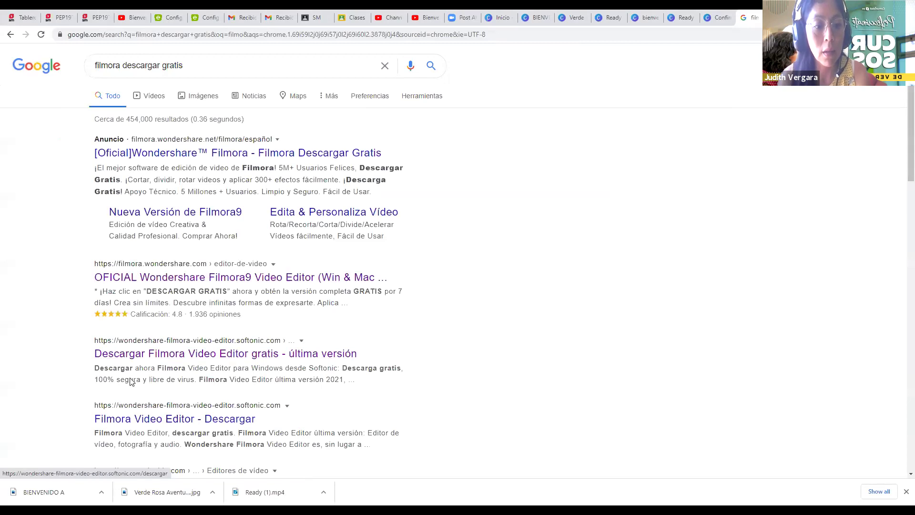
Open the Softonic 'Descargar Filmora Video Editor gratis' download page.
click(129, 355)
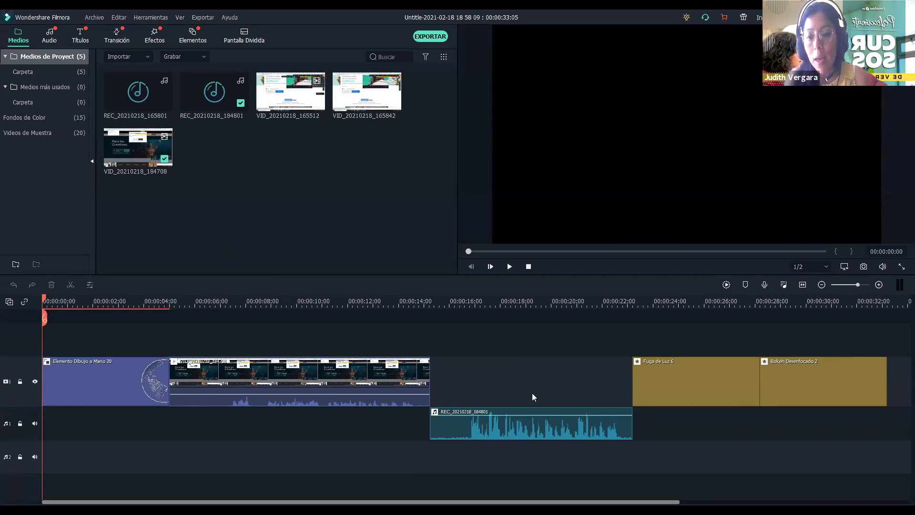
Draw a blue box around the menu bar and the Medios–Pantalla Dividida category tabs.
mouse_move(225, 385)
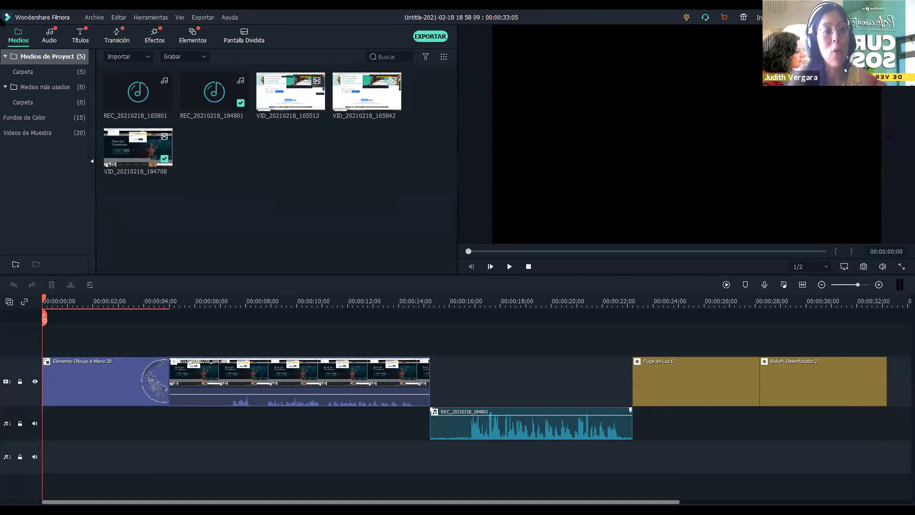
mouse_move(6, 13)
mouse_down()
mouse_move(15, 53)
mouse_move(285, 64)
mouse_move(283, 49)
mouse_up()
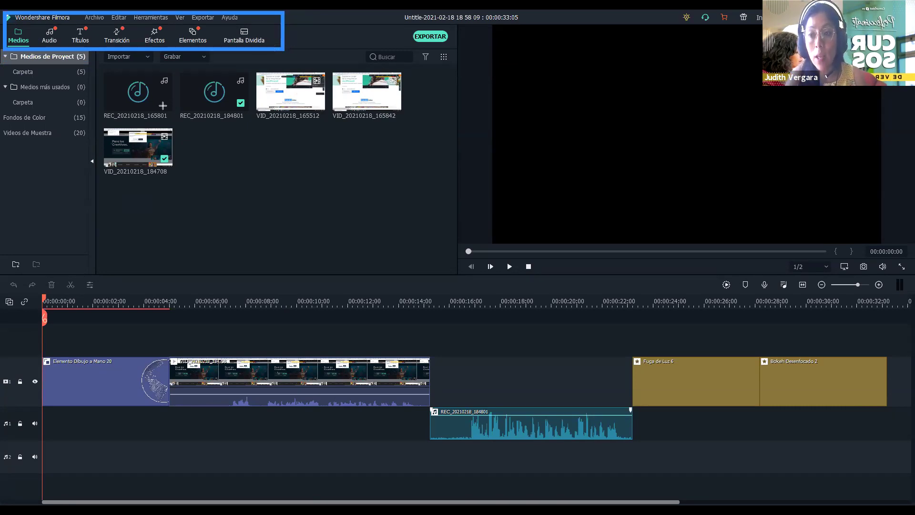
Outline the media folder list, the timeline and the preview panel in blue.
mouse_move(98, 50)
mouse_down()
mouse_move(59, 143)
mouse_move(7, 153)
mouse_move(7, 146)
mouse_up()
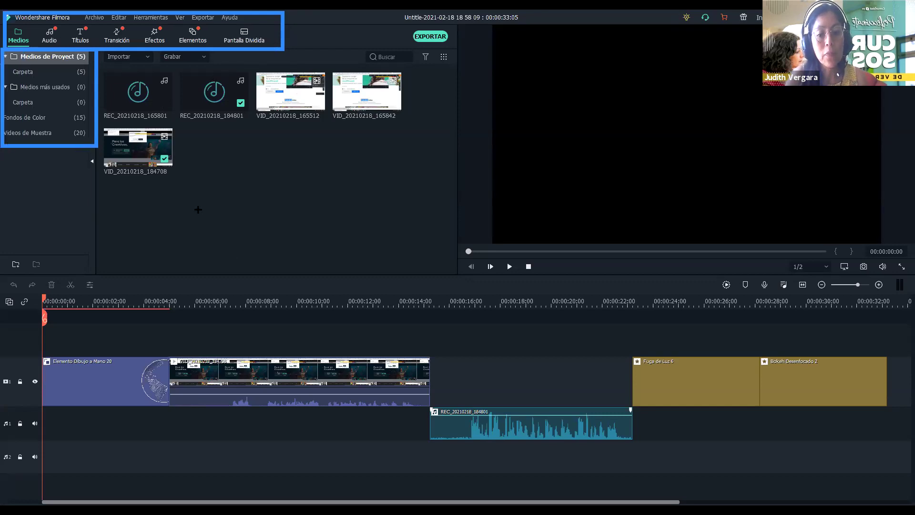
mouse_move(6, 257)
mouse_down()
mouse_move(38, 388)
mouse_move(143, 493)
mouse_move(198, 503)
mouse_move(910, 502)
mouse_up()
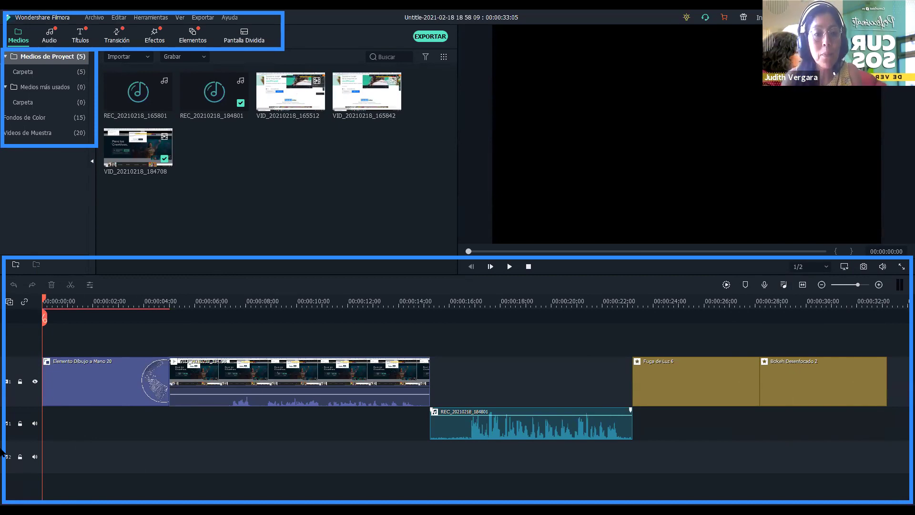
drag(482, 28, 826, 269)
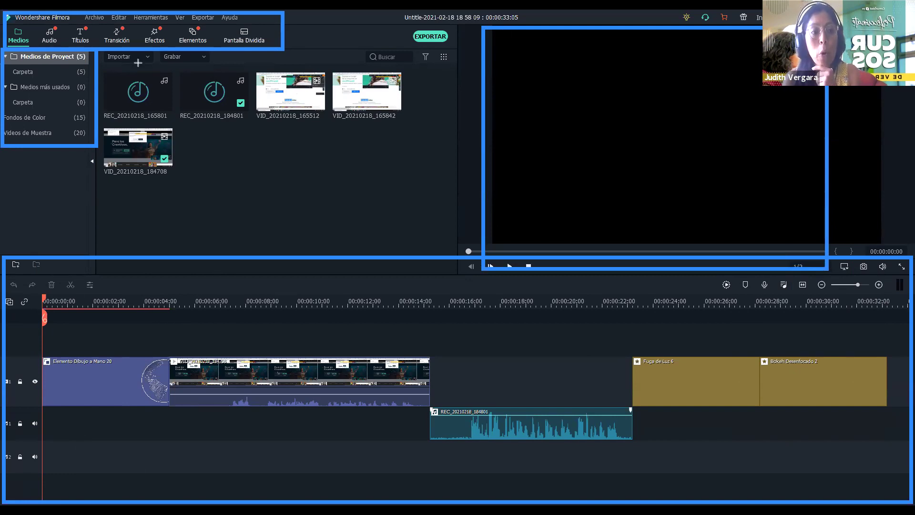
Outline the media thumbnails area, then clear all blue outlines from the screen.
drag(99, 60, 113, 182)
drag(210, 228, 444, 239)
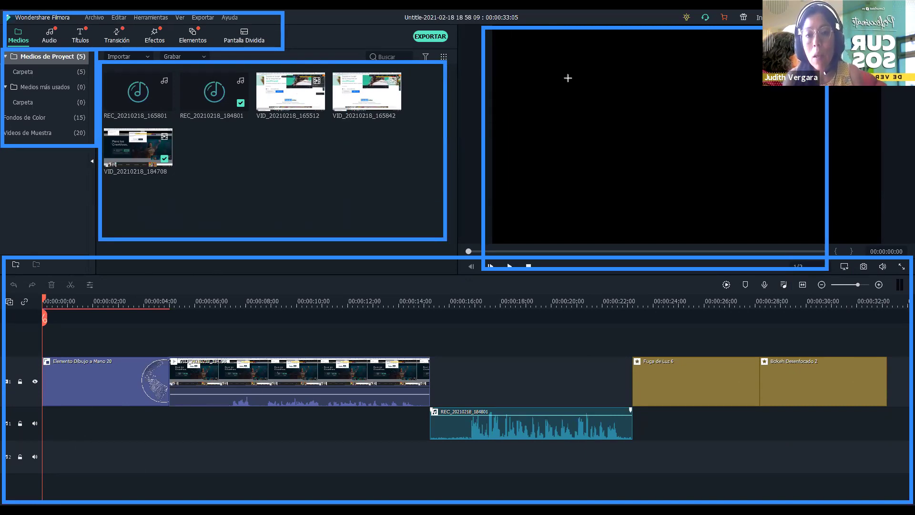
key(Escape)
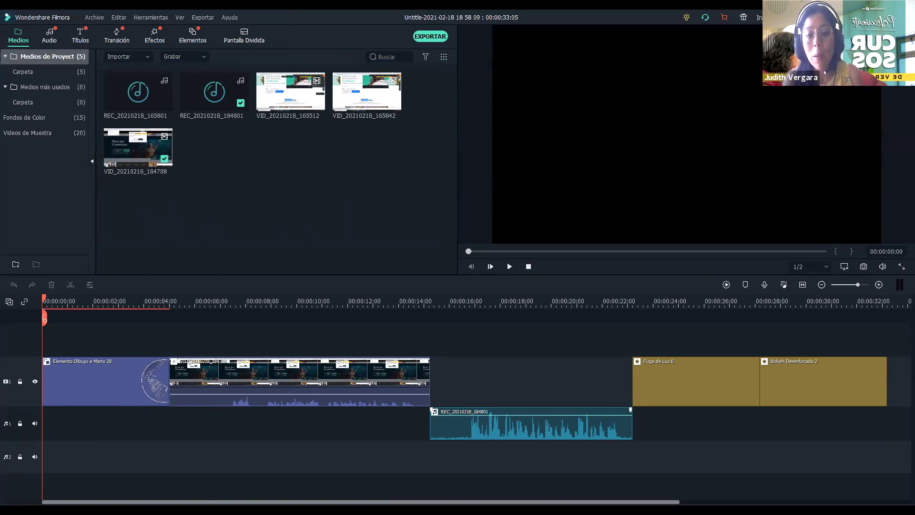
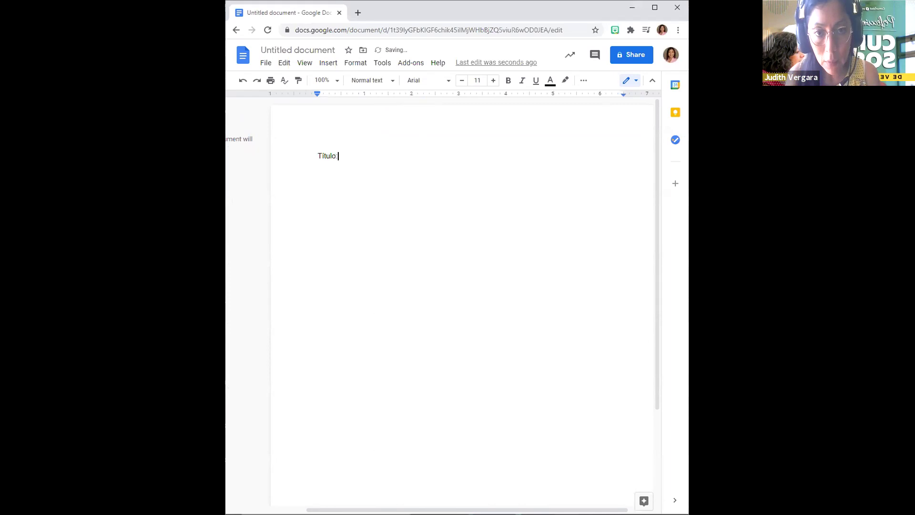
Complete the first line as 'Título: Bienvenida 2021' and add '¿Para qué ?' on a line below it.
text(Bien)
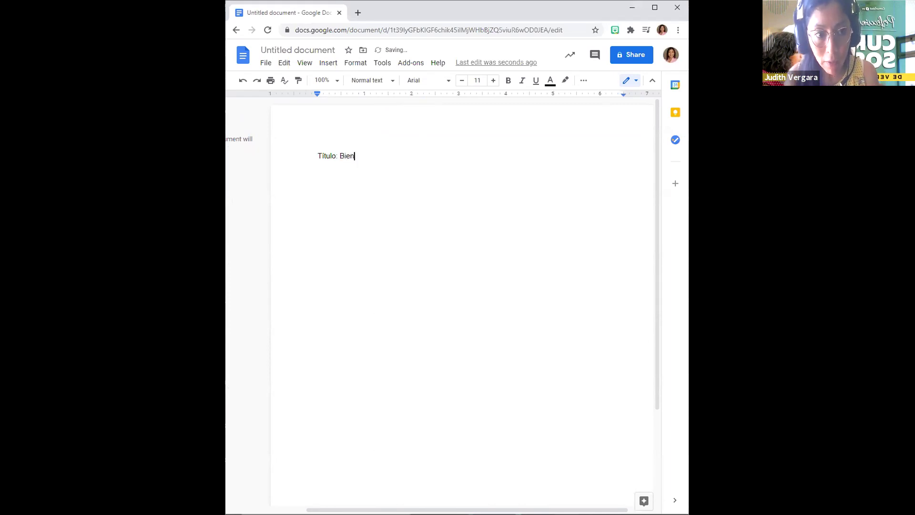
text(venid)
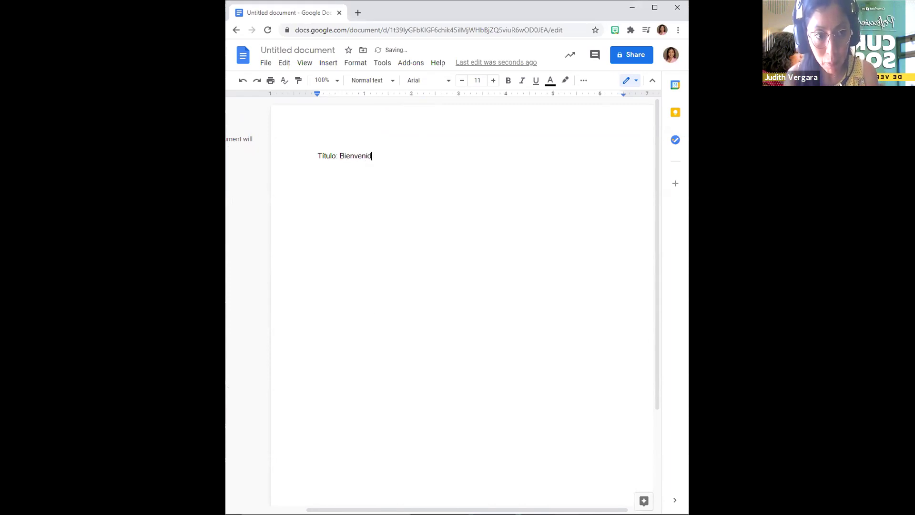
text(a 2021)
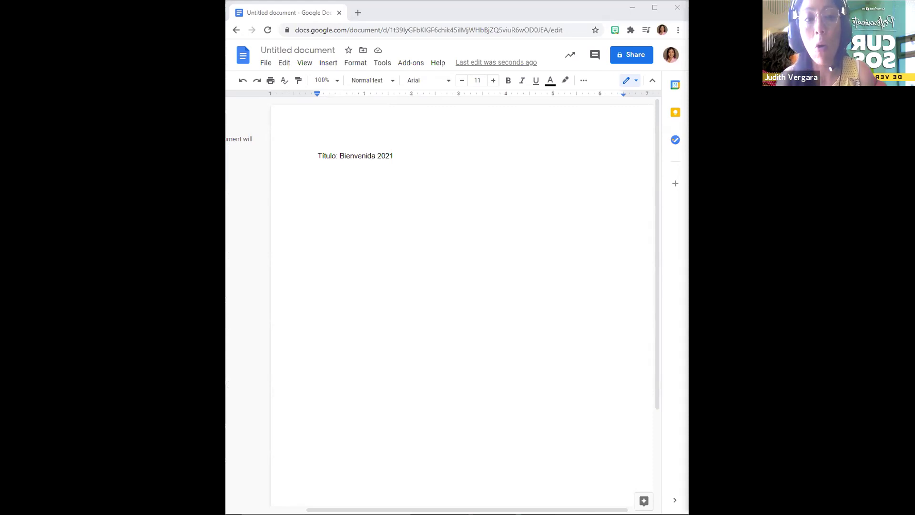
click(488, 165)
key(Return)
text(¿)
key(BackSpace)
text(¿Para)
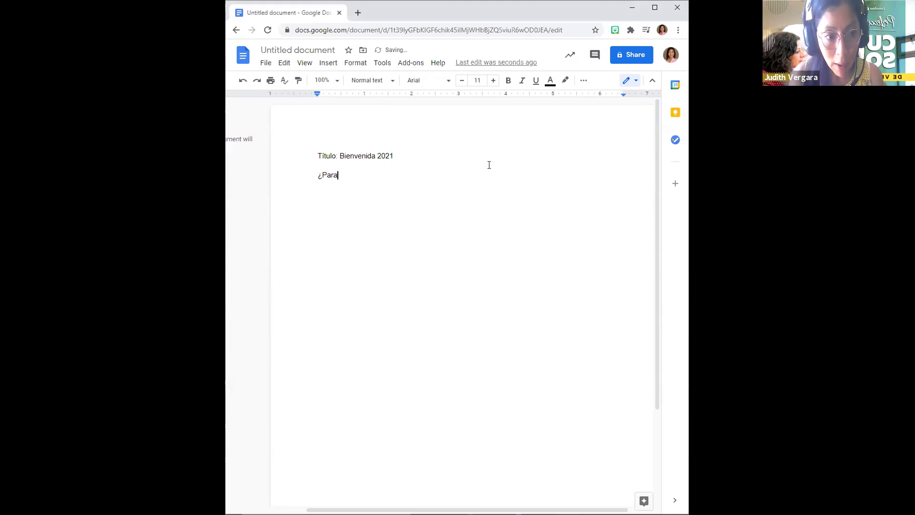
text( qué ?)
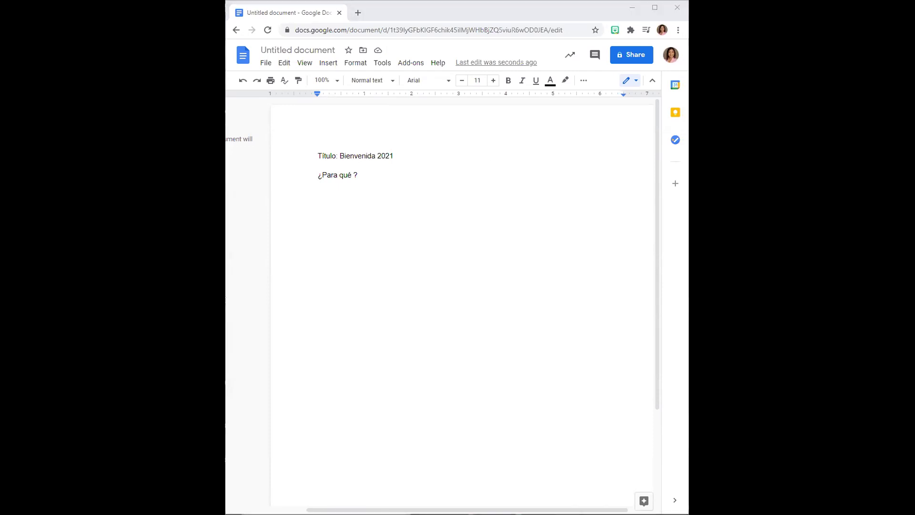
click(439, 179)
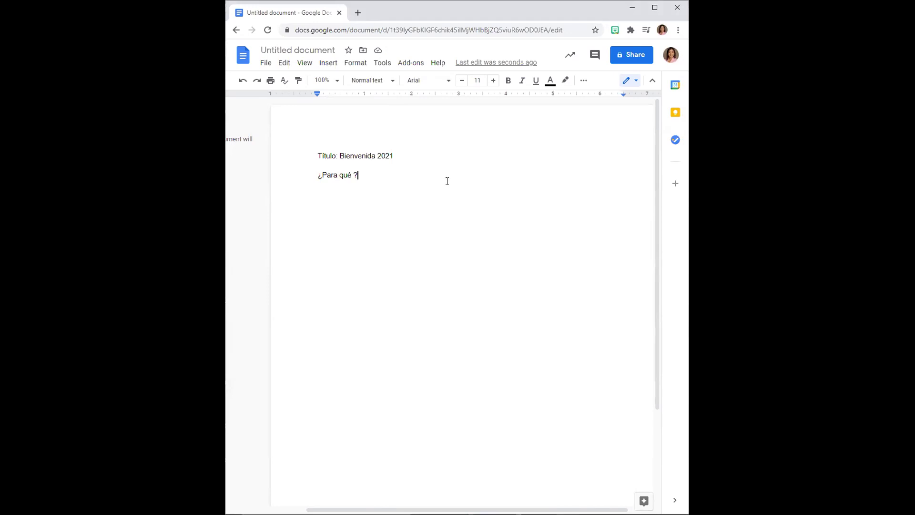
Write the answer 'Recibir a mis estudiantes de una manera diferente y original este nuevo año escolar.'.
key(Return)
text(Recib)
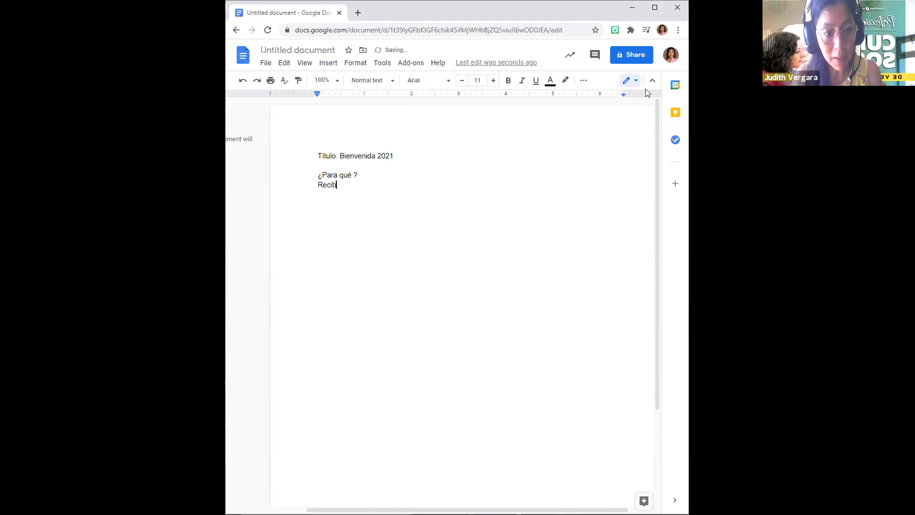
text(ir a mi)
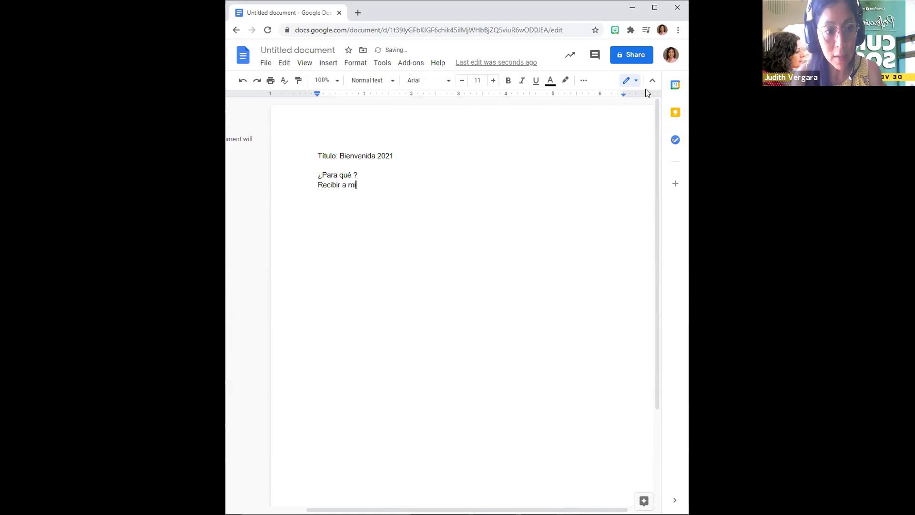
text(s estuidia)
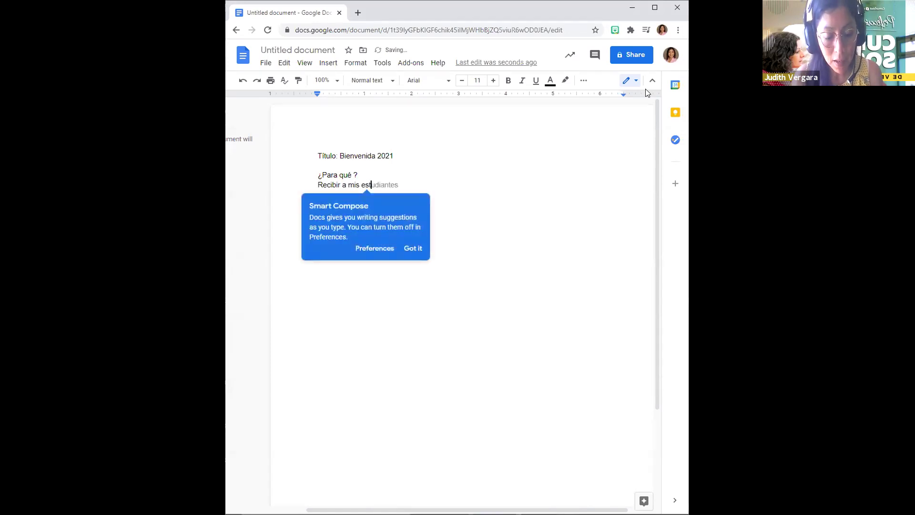
key(BackSpace)
key(BackSpace)
key(BackSpace)
key(BackSpace)
text(dian)
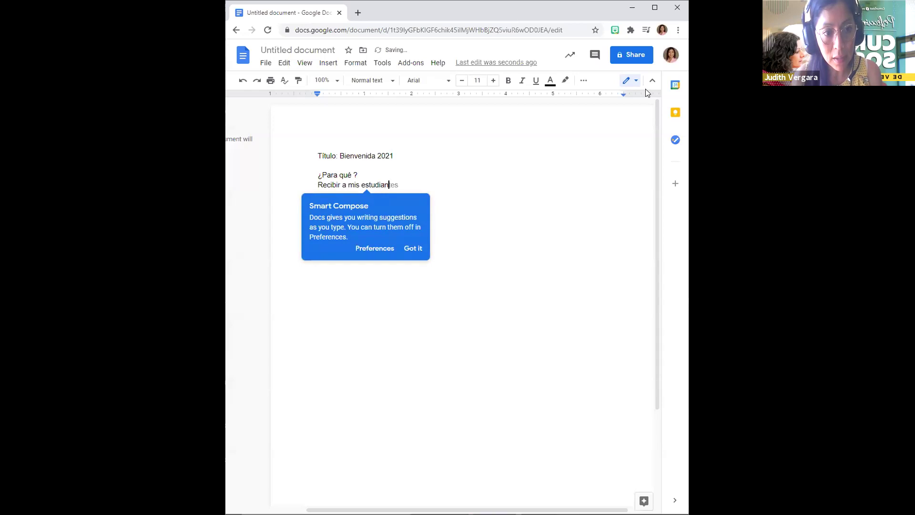
text(tes este )
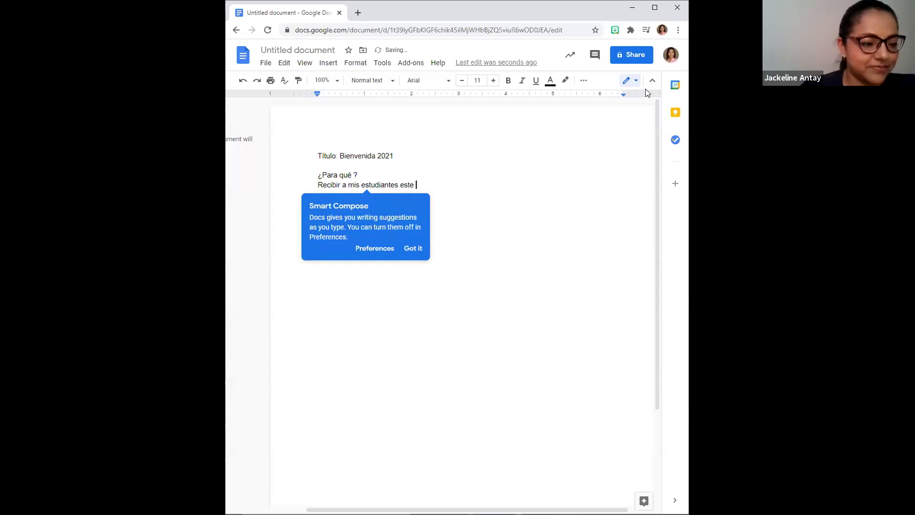
text(nuevo año)
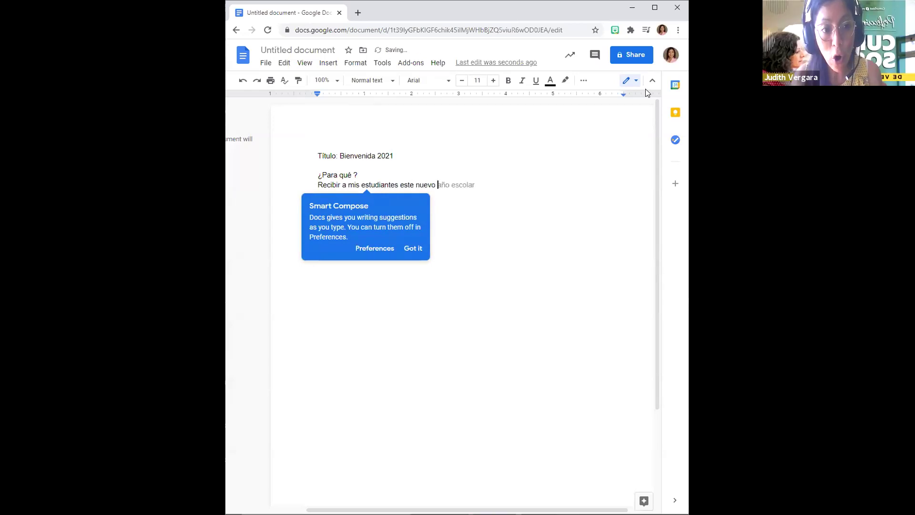
key(BackSpace)
key(BackSpace)
key(BackSpace)
text(ño)
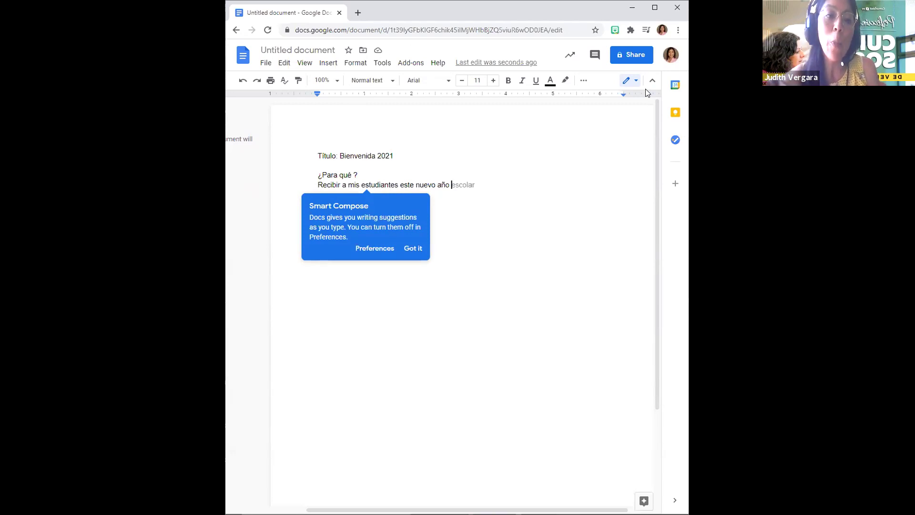
key(Tab)
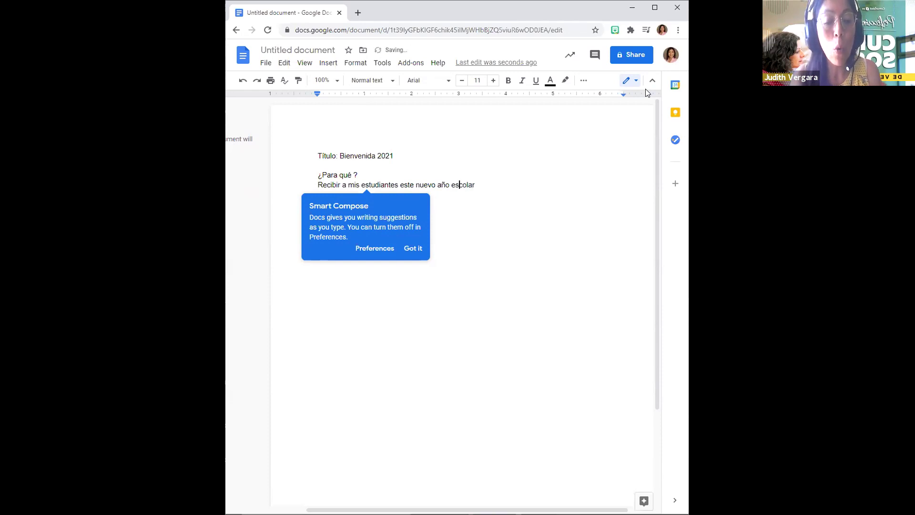
key(Left)
key(Left)
text(de un)
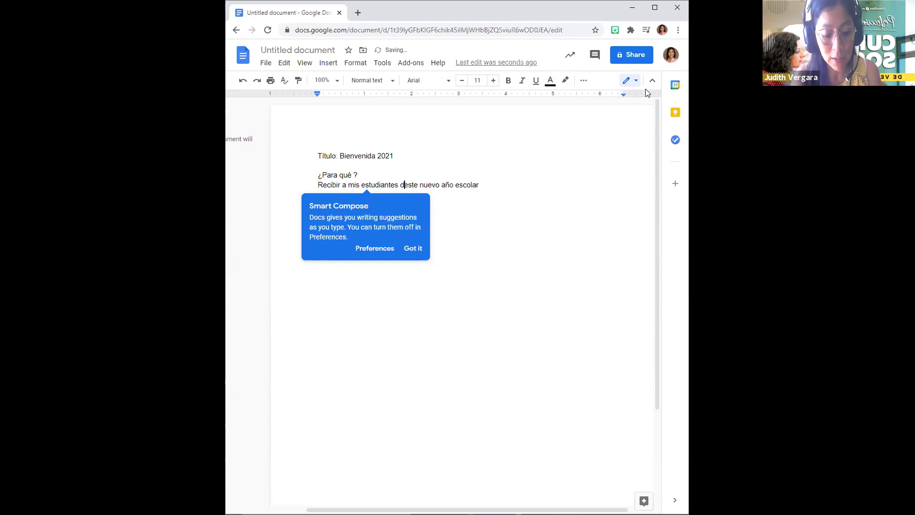
text(a manera f)
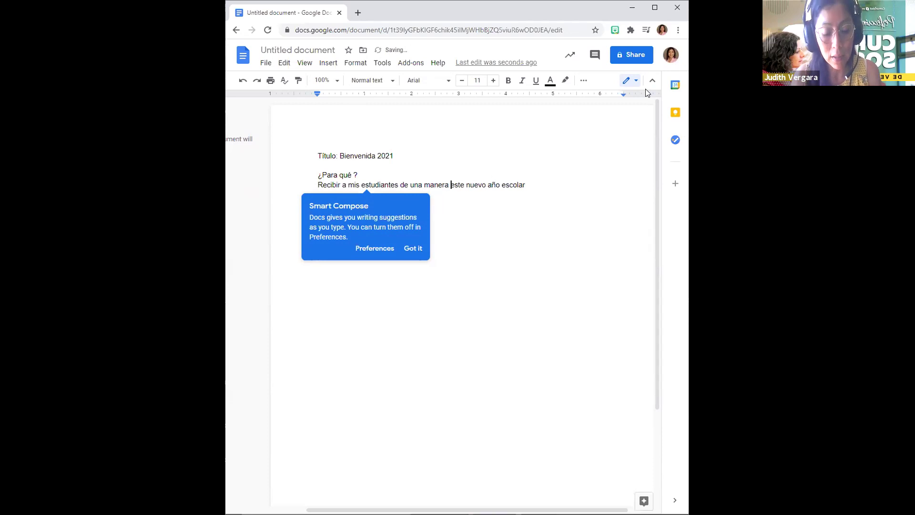
text(i)
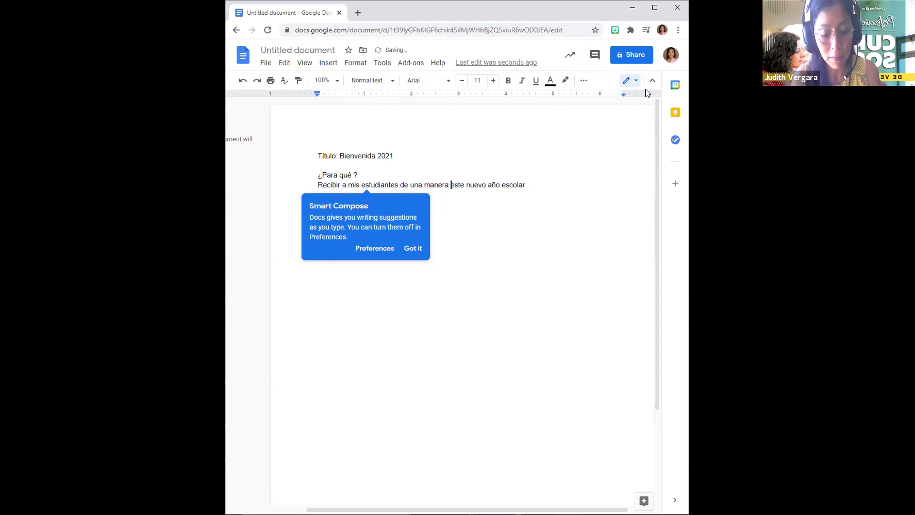
key(BackSpace)
key(BackSpace)
text(di)
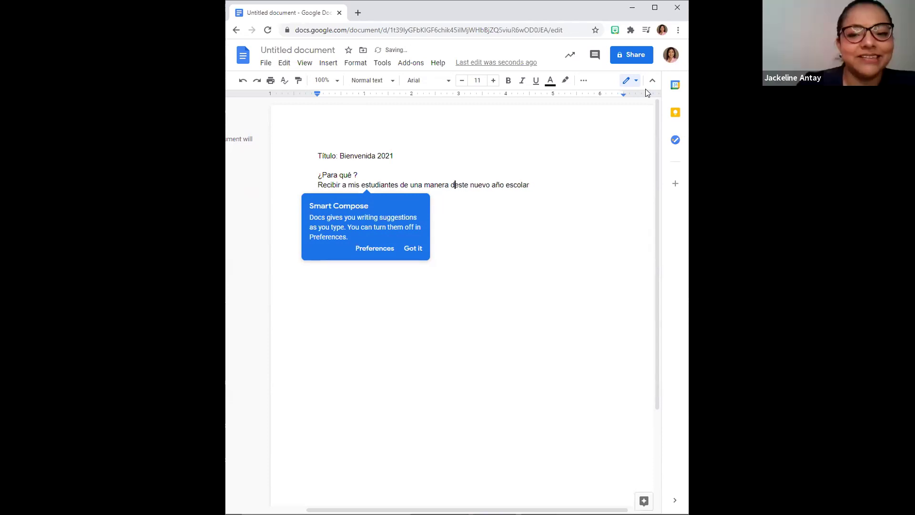
text(ferente y o)
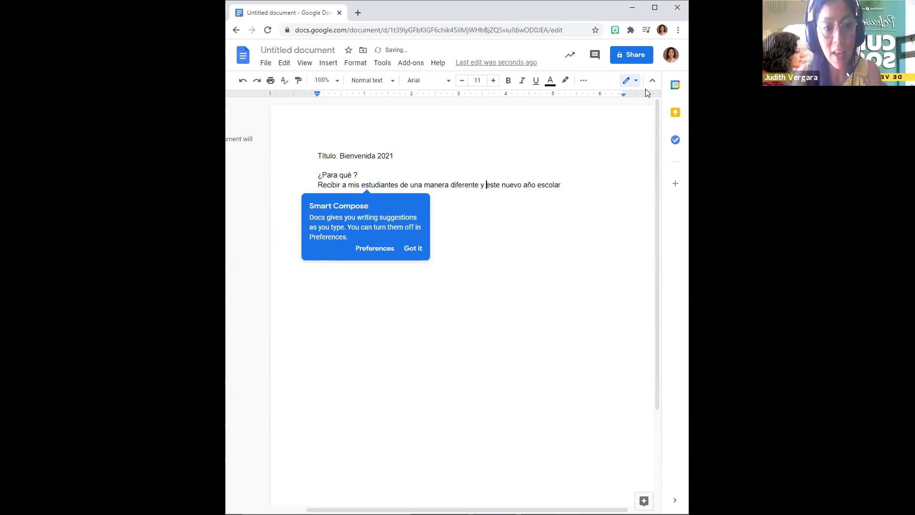
text(riginal)
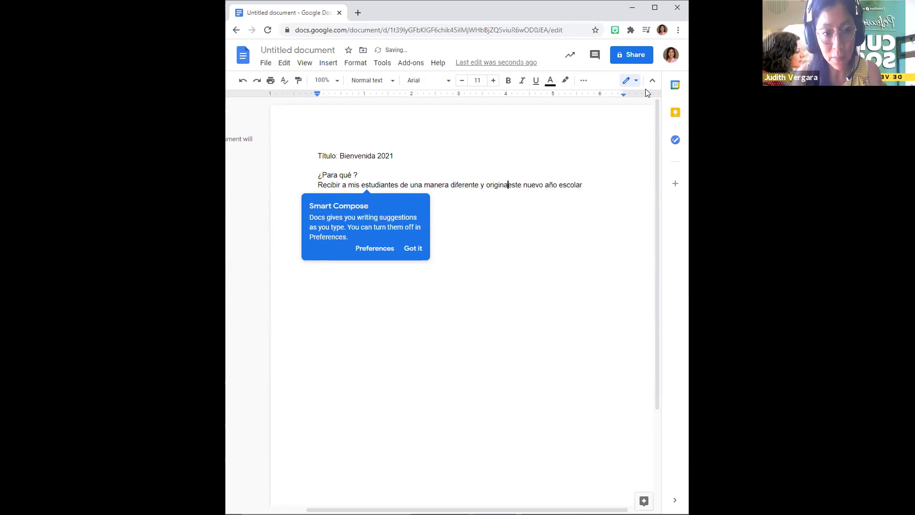
key(End)
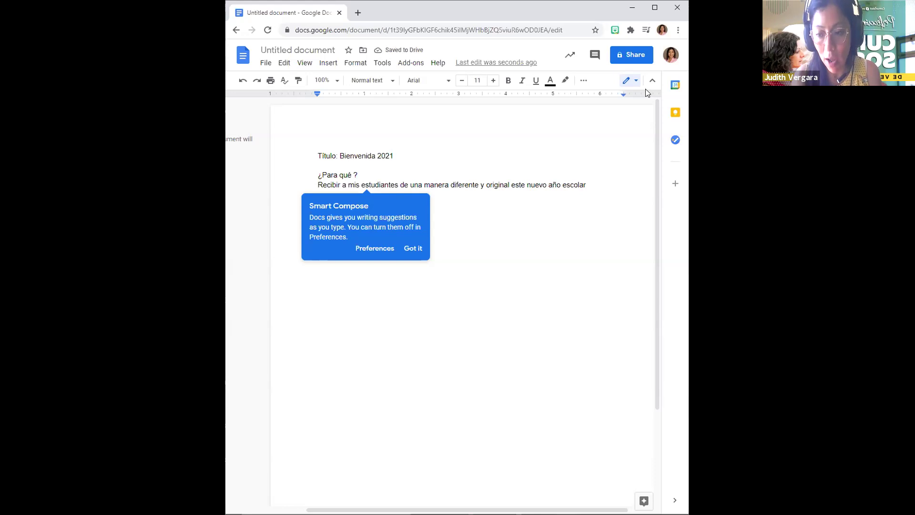
text(.)
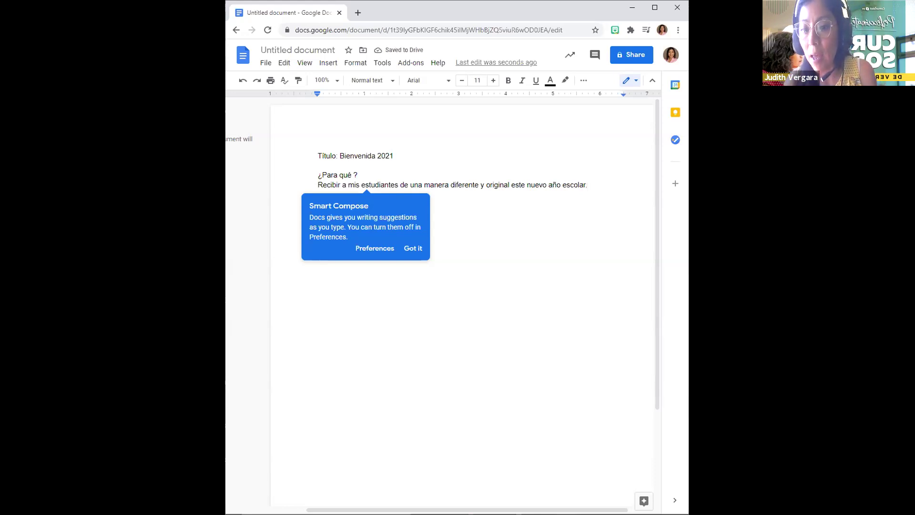
Add the next question '¿Para quién?' on a new line and dismiss the Smart Compose tip.
key(Return)
text(¿Para quién)
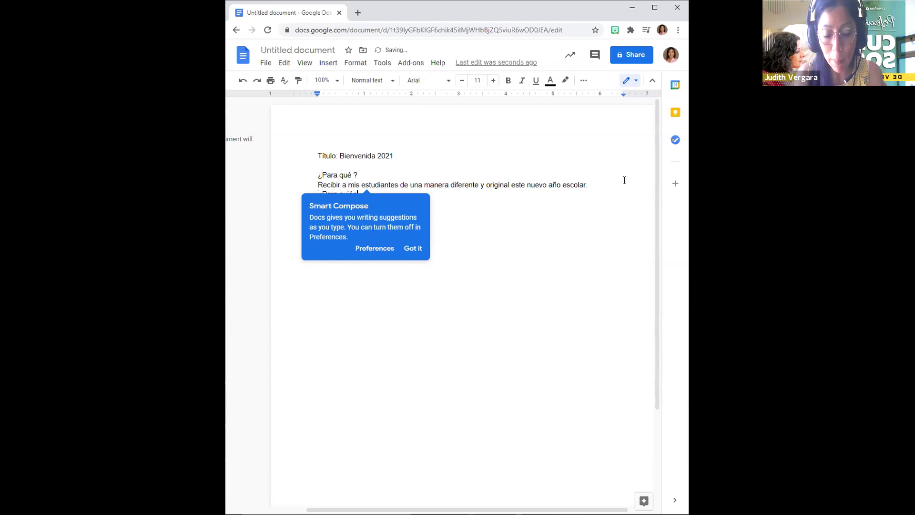
drag(363, 192, 318, 193)
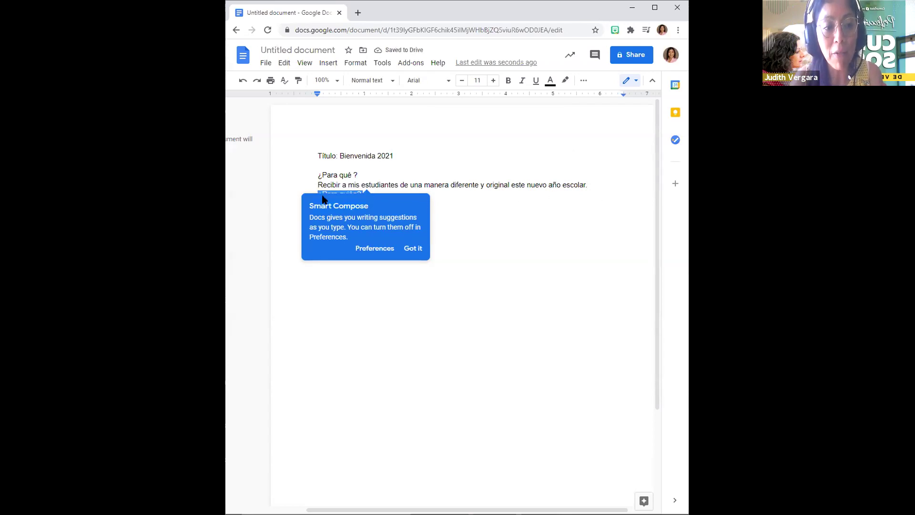
click(409, 249)
click(373, 203)
List 'Niños', 'Adolescentes' and 'Adultos' on separate lines under ¿Para quién?
key(Return)
text(Niños)
key(Return)
text(Apo)
key(BackSpace)
key(BackSpace)
text(doslec)
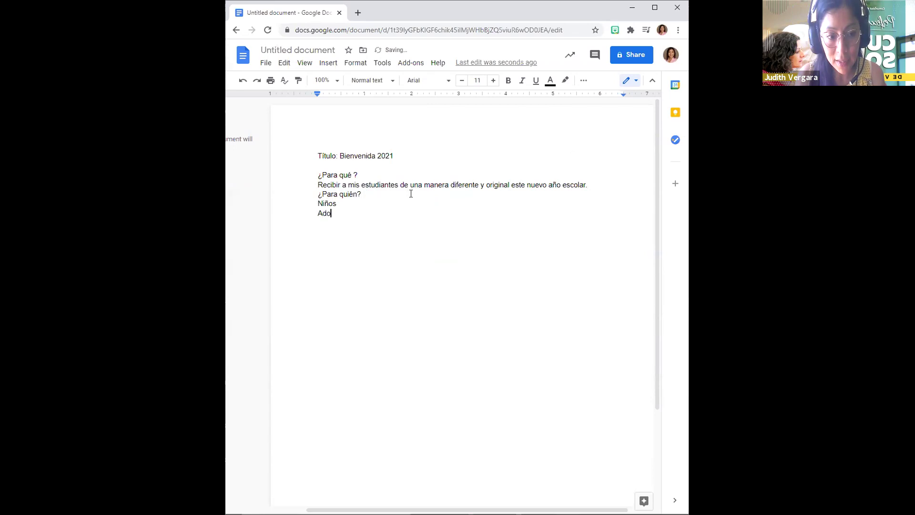
key(BackSpace)
key(BackSpace)
key(BackSpace)
key(BackSpace)
text(lecen)
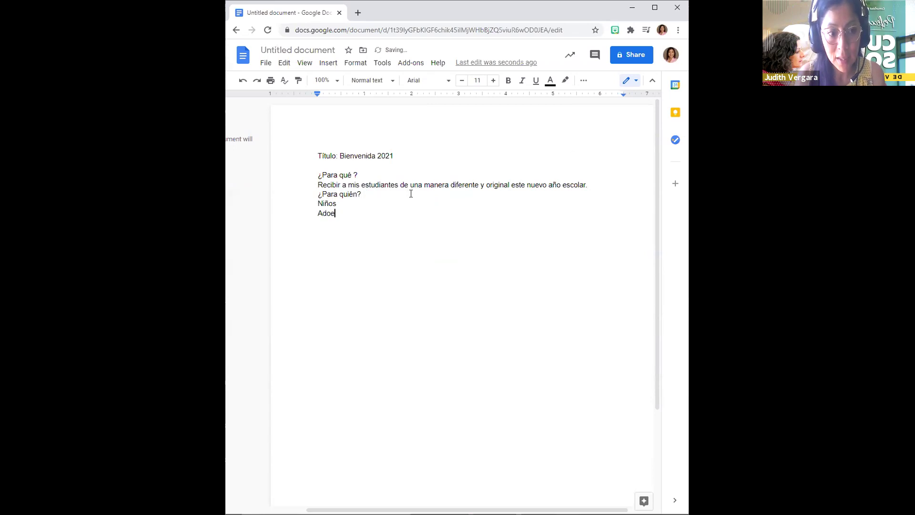
key(BackSpace)
key(BackSpace)
key(BackSpace)
text(scentes)
key(Return)
text(A)
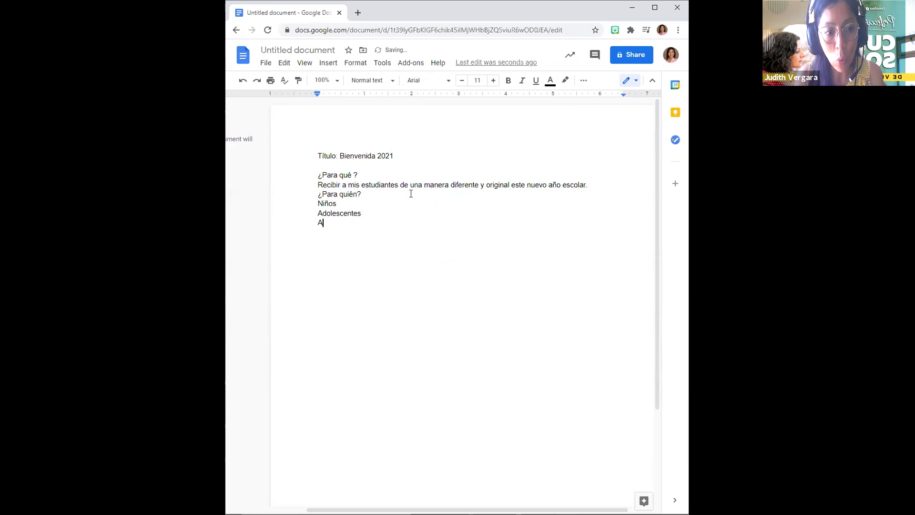
text(dultos)
key(Return)
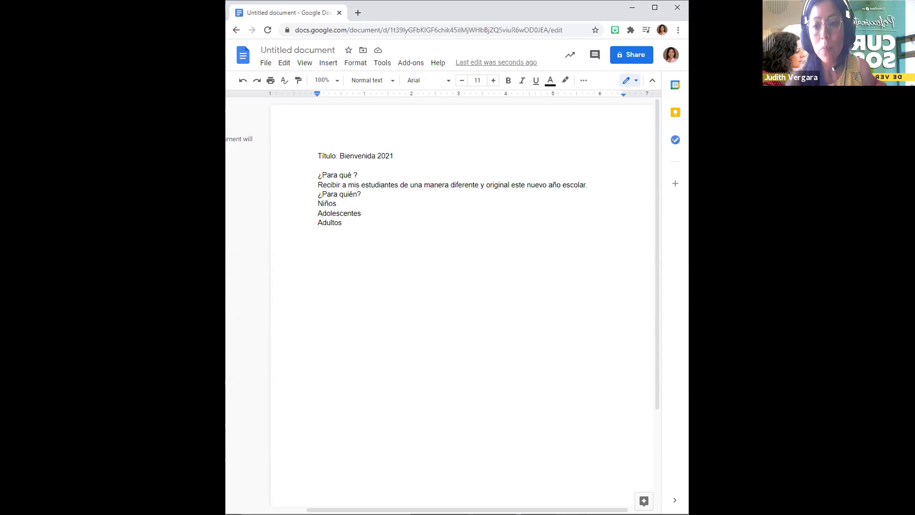
Add '¿Con quién?' answered by 'Maestros del curso de ERTIC-20201-1', followed by a blank line.
text(i)
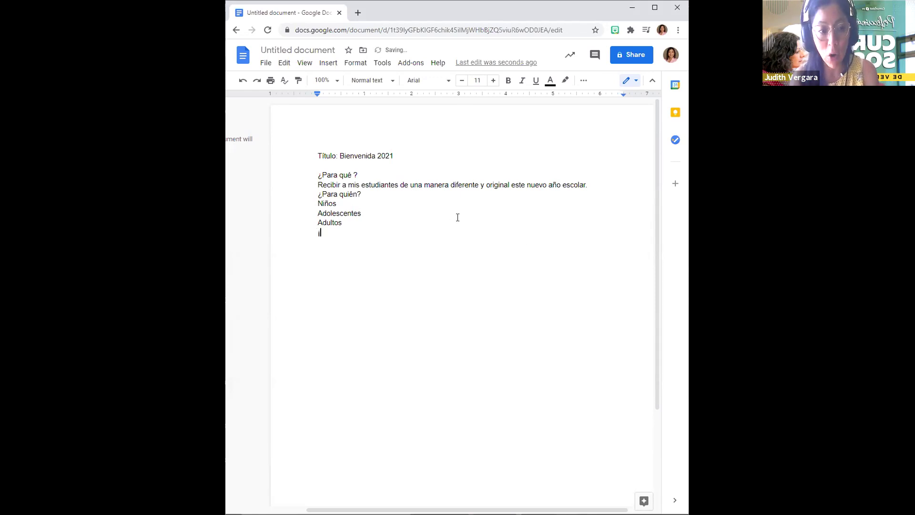
text(Com)
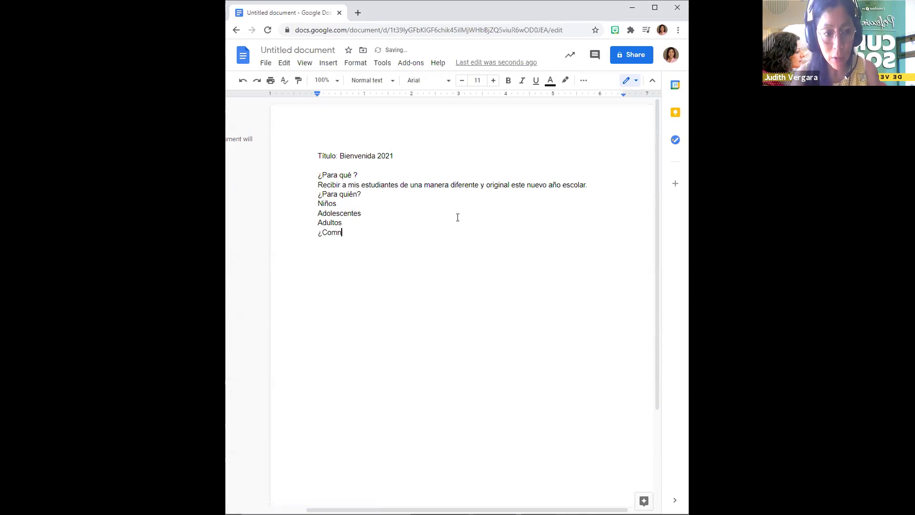
key(BackSpace)
text(n qu)
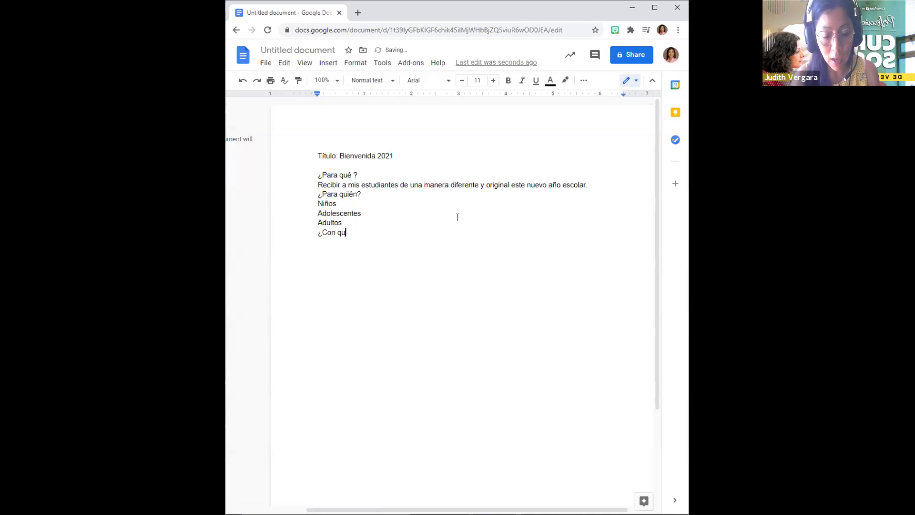
text(ién?)
text(¿Con)
key(BackSpace)
key(BackSpace)
key(BackSpace)
key(BackSpace)
text(Maestros del curso de E)
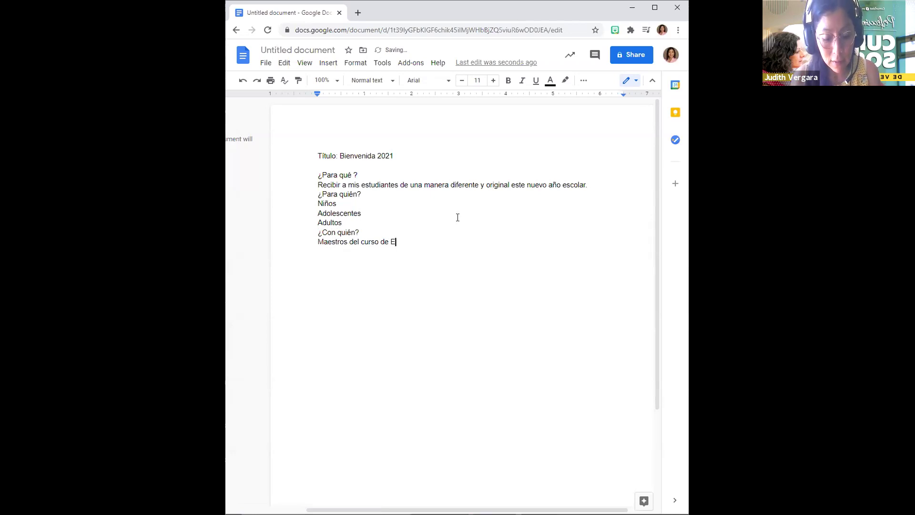
text(R)
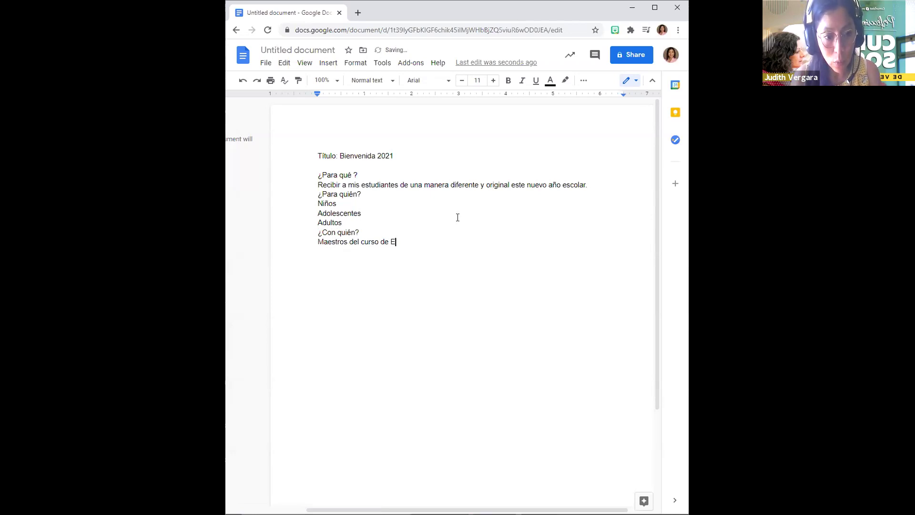
text(TIC)
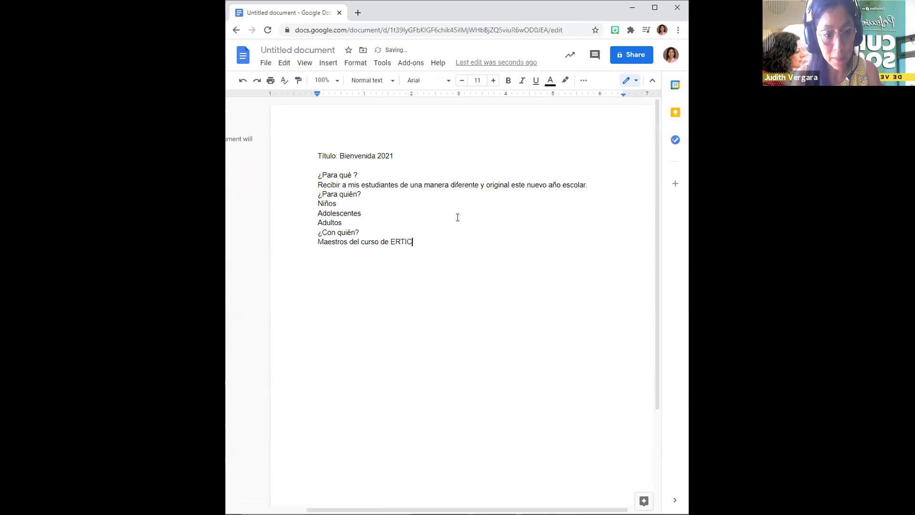
text(-201)
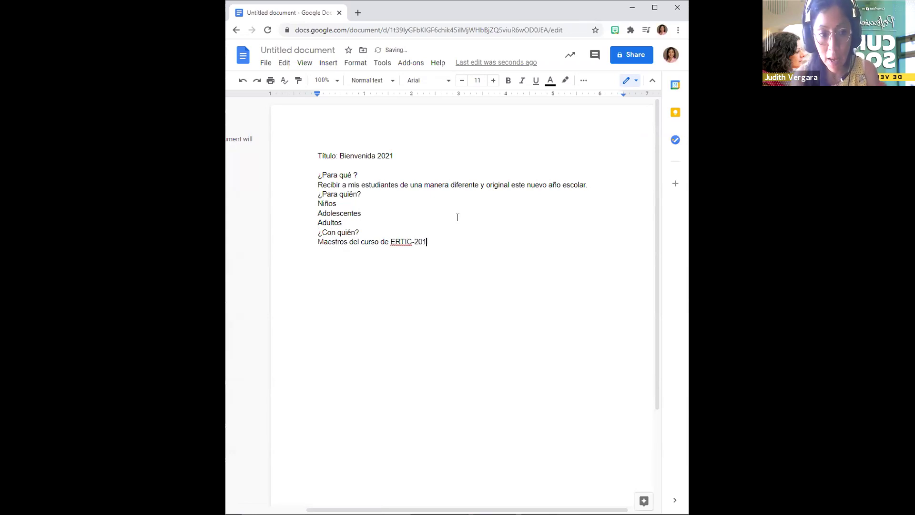
key(BackSpace)
text(201-1)
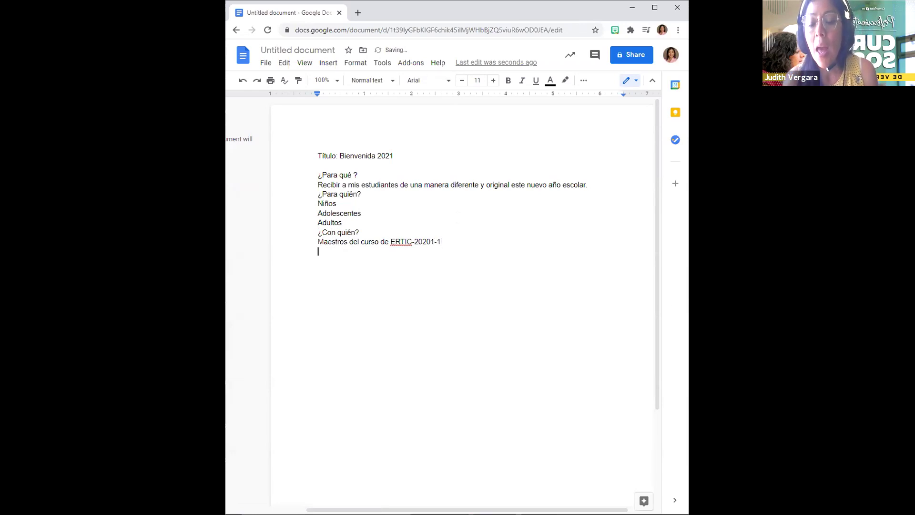
key(Return)
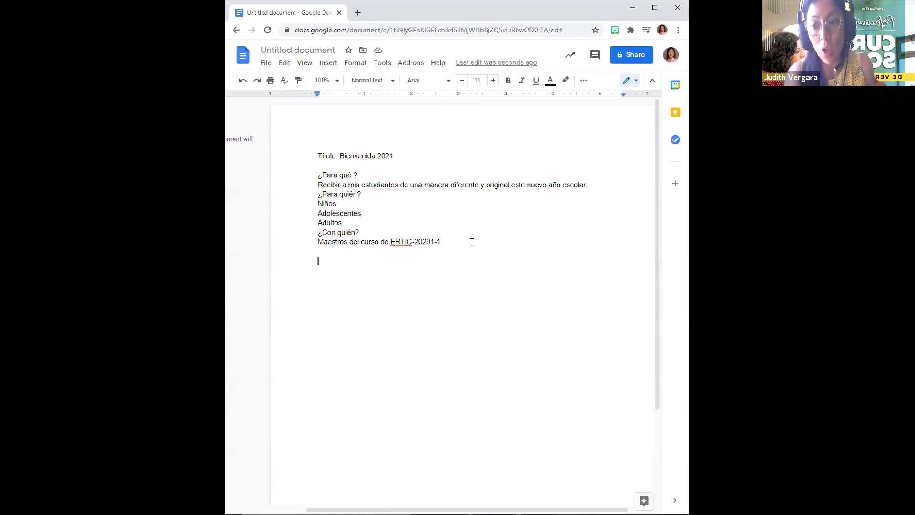
Type the line 'Maestra hablando, cantando o leyendo' after the blank line.
text(venid)
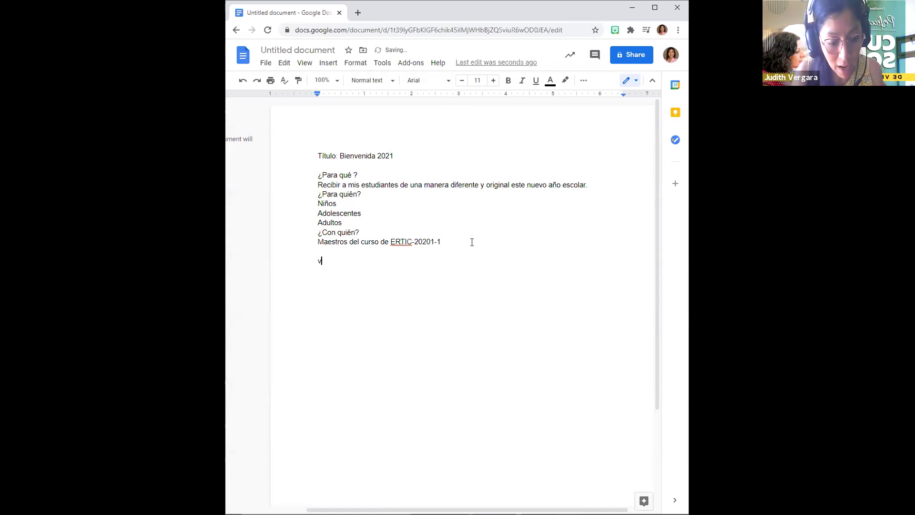
text(a)
key(BackSpace)
key(BackSpace)
text(¿)
key(BackSpace)
text(M)
key(BackSpace)
text(Metas)
key(BackSpace)
key(BackSpace)
key(BackSpace)
text(s)
key(BackSpace)
key(BackSpace)
text(astr)
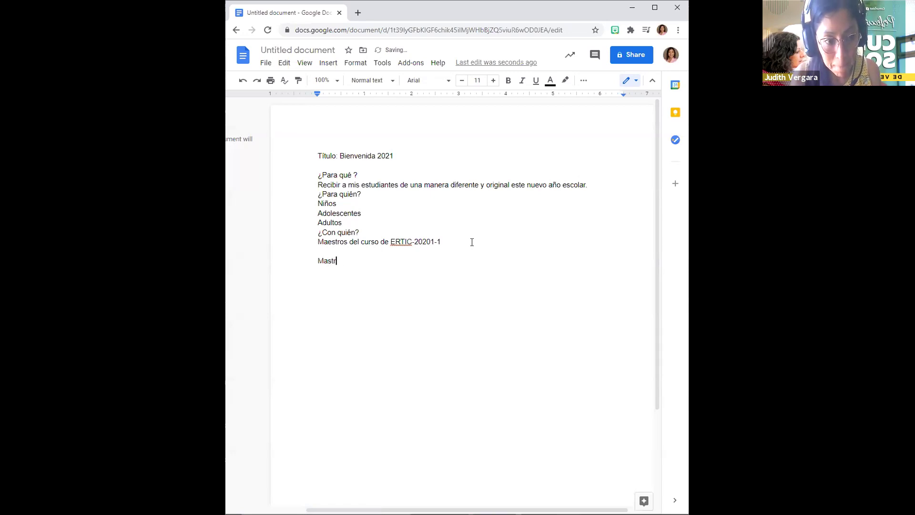
text(aestra hablando, d)
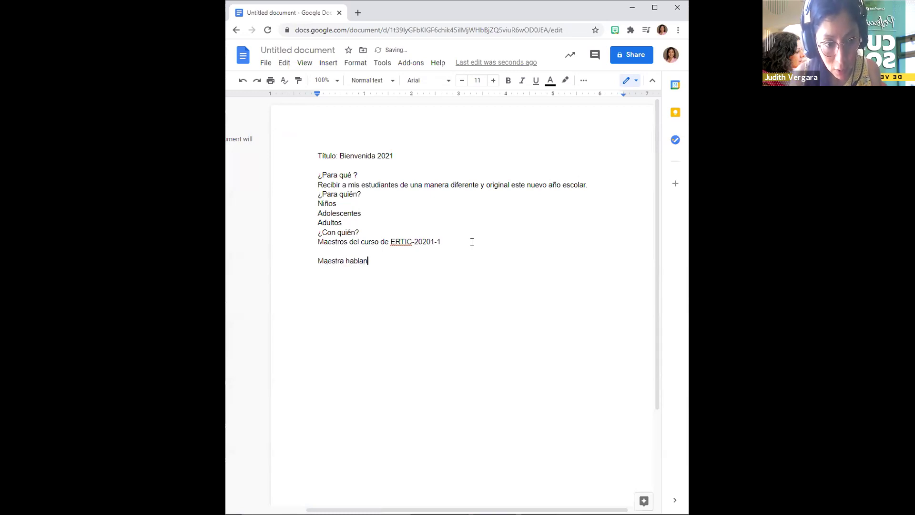
key(BackSpace)
text(cantando o leyendo)
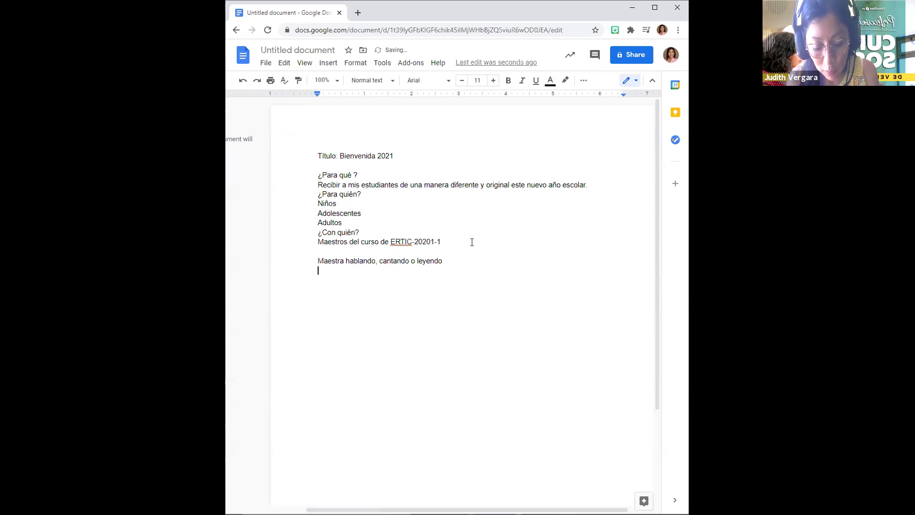
Write the message line 'Mensaje de la maestra " Estoy muy feliz de volver a verlos'.
text(Mensajed)
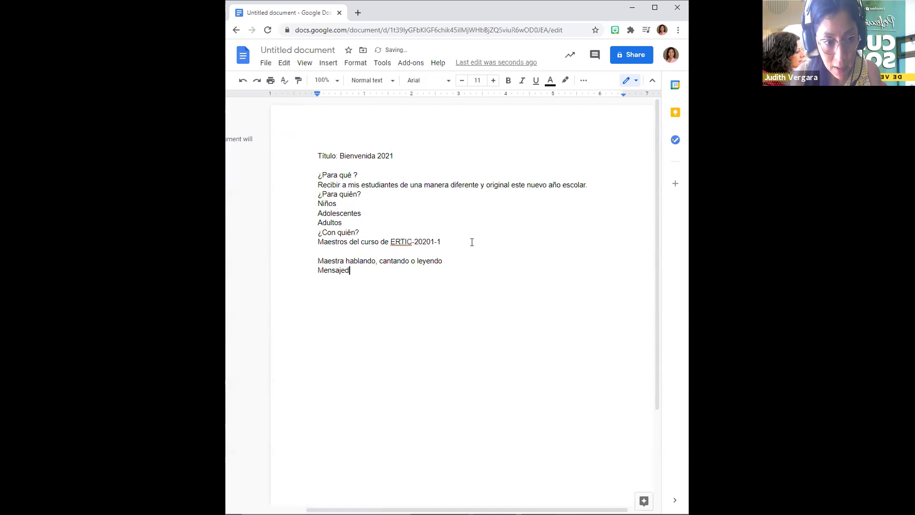
key(BackSpace)
text(de la mea)
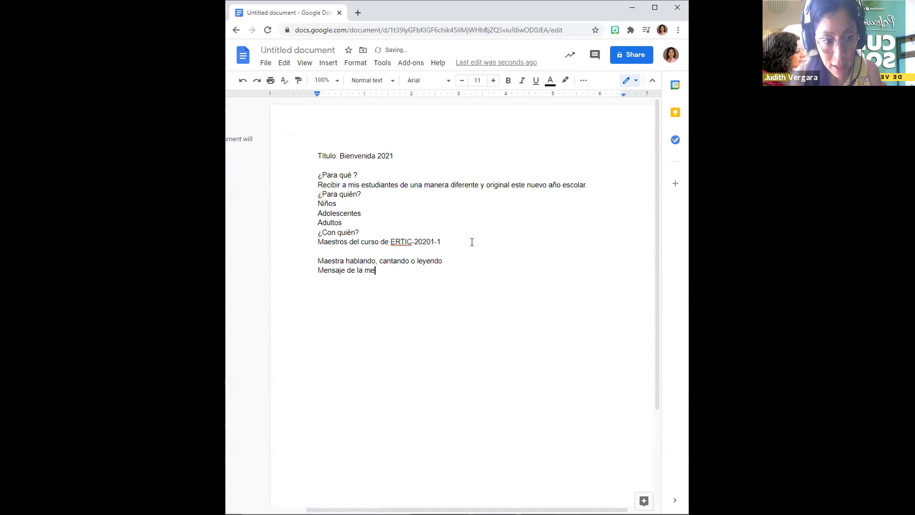
key(BackSpace)
key(BackSpace)
text(aestra )
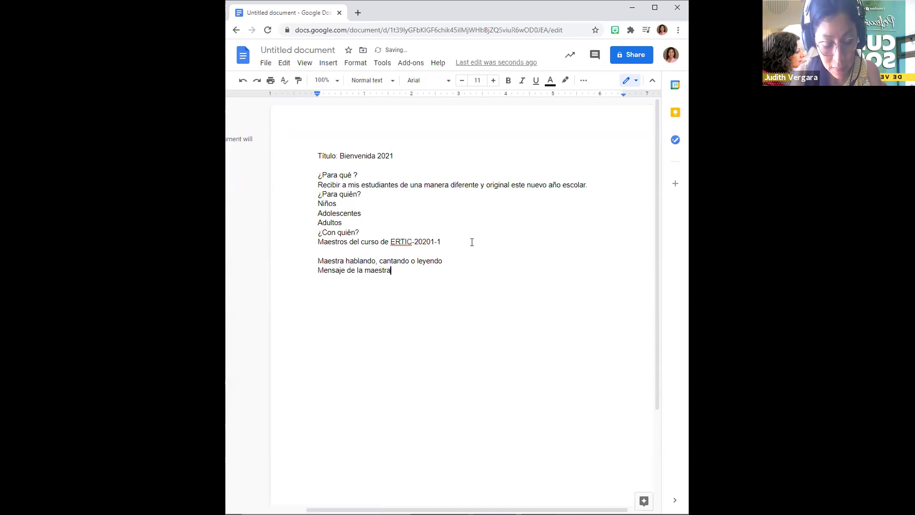
text(")
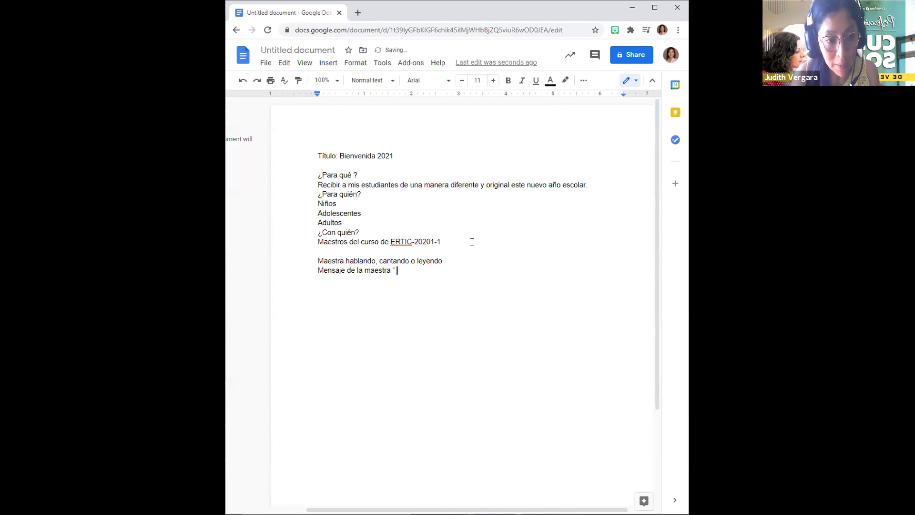
text(Estoy)
key(BackSpace)
key(BackSpace)
text(oy m)
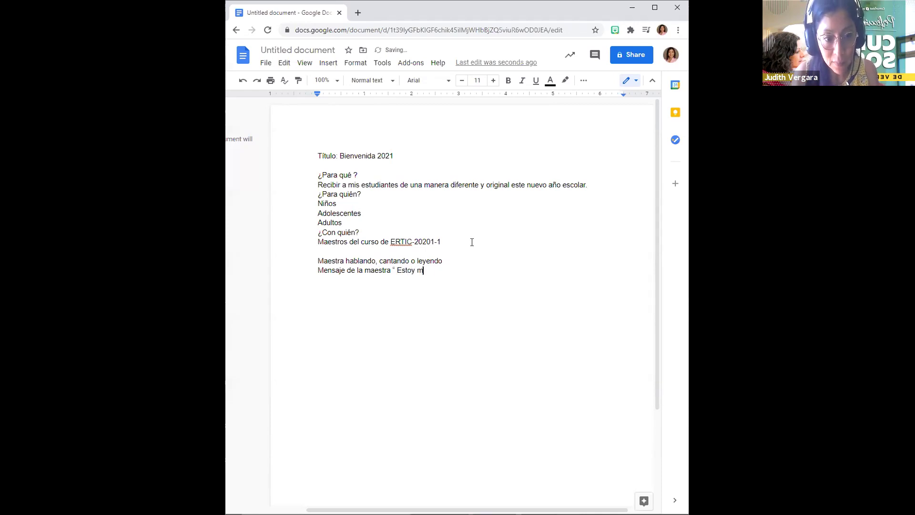
text(uy feliz de voo)
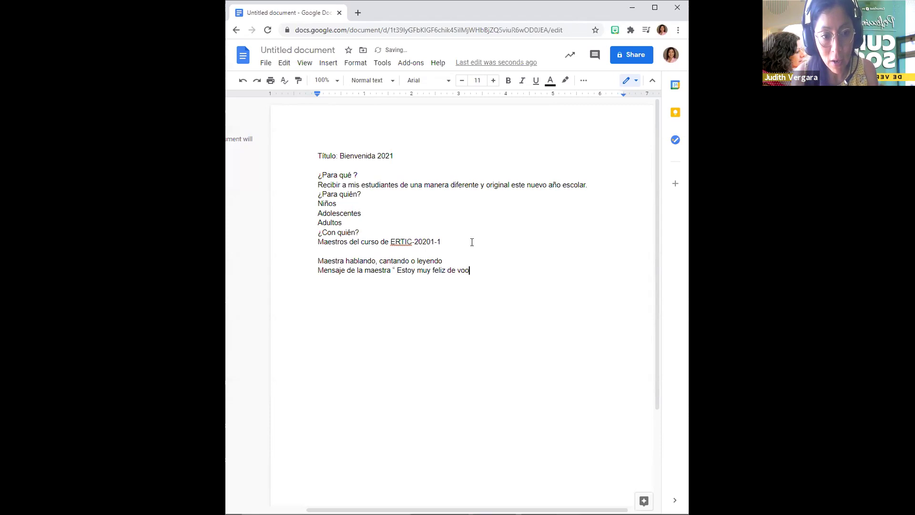
key(BackSpace)
text(lver a verlos)
key(BackSpace)
key(BackSpace)
key(BackSpace)
key(BackSpace)
text(rlos)
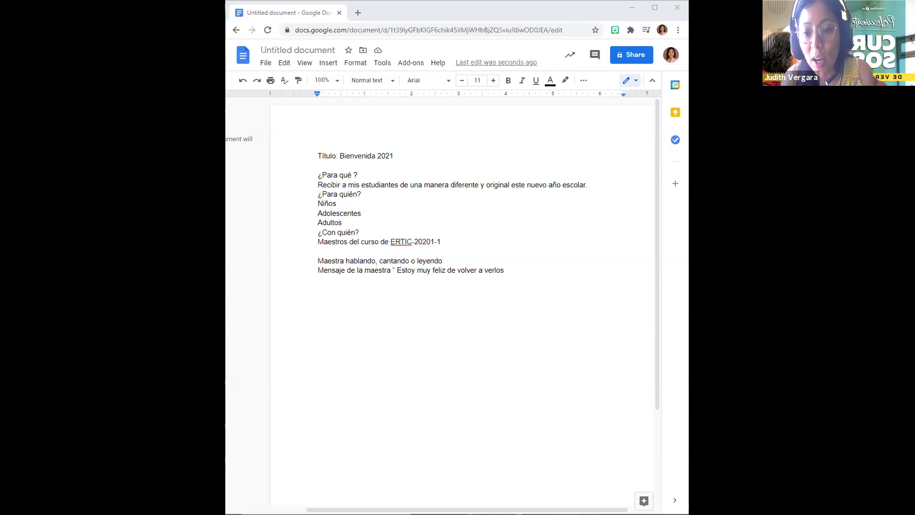
Append ', empleando títeres' to the end of the 'Maestra hablando, cantando o leyendo' line.
click(474, 260)
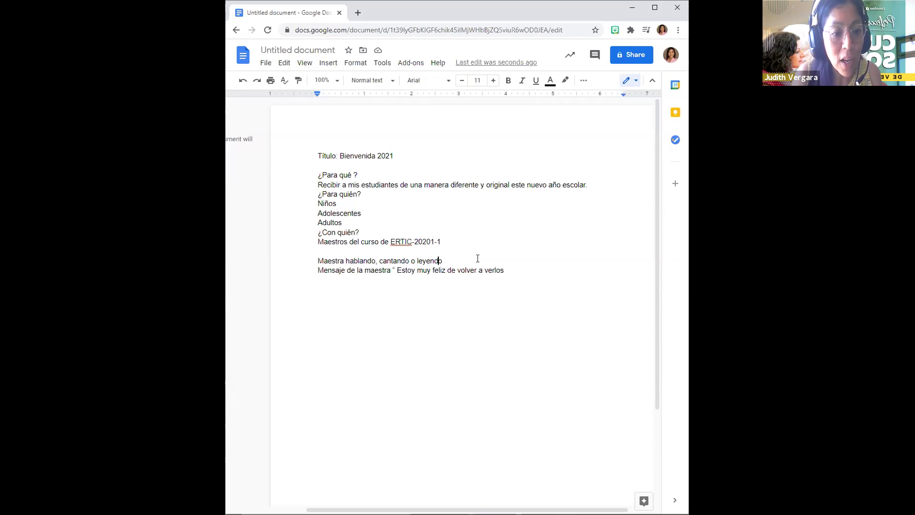
key(Up)
text(, empleando t)
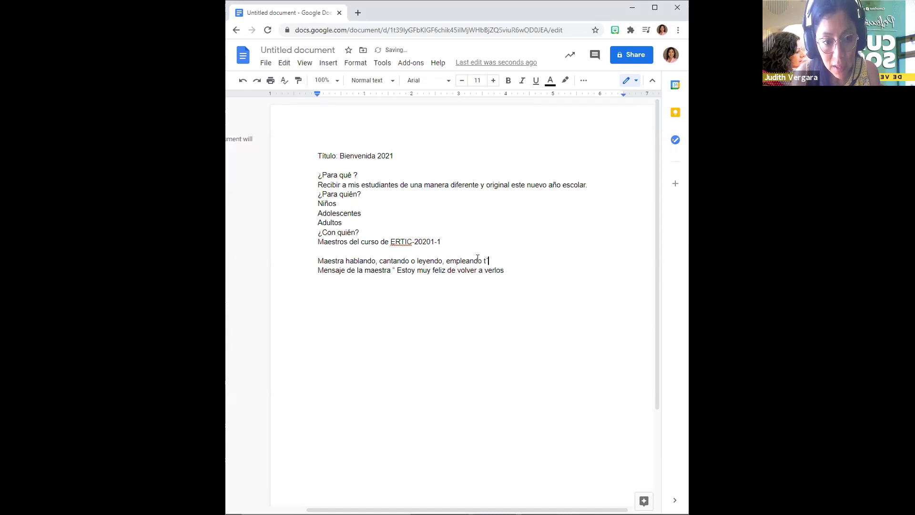
text(íteres)
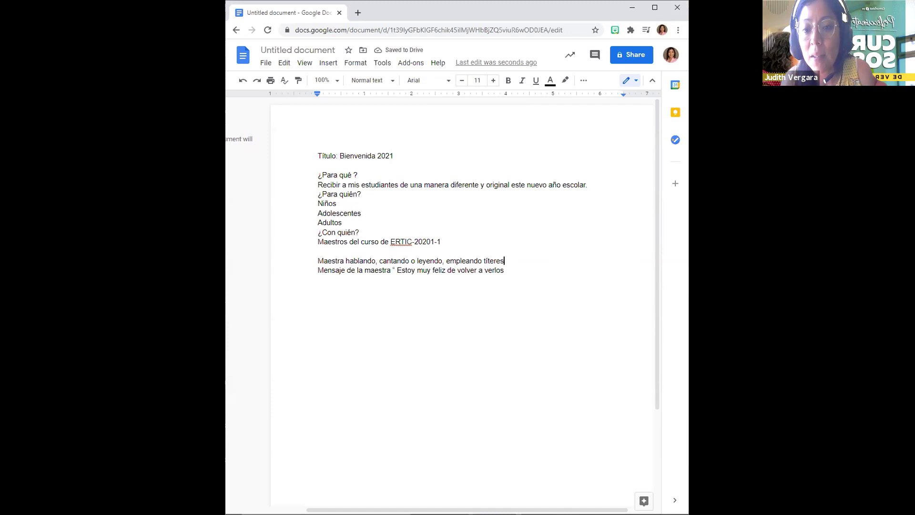
click(509, 273)
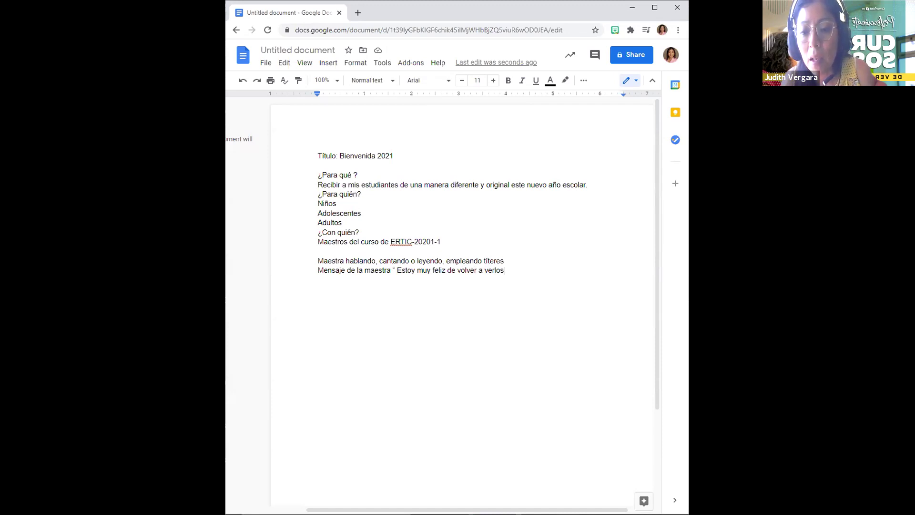
Extend the teacher's quote with ', los he extrañado muchísimo' and close the quotation mark.
click(517, 274)
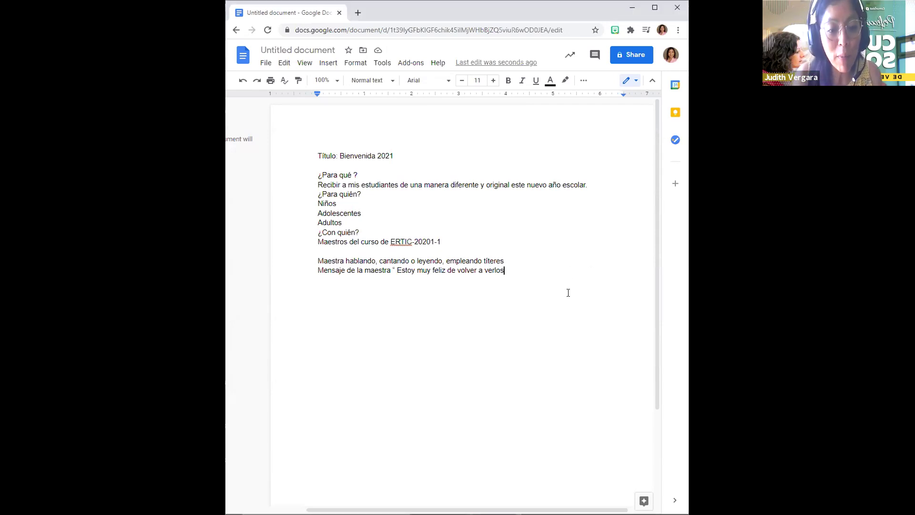
text(, los he)
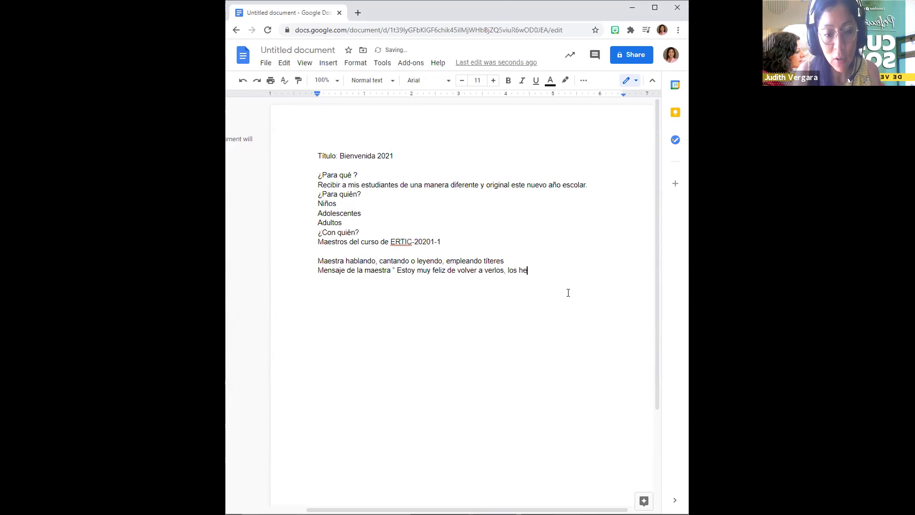
text( ext)
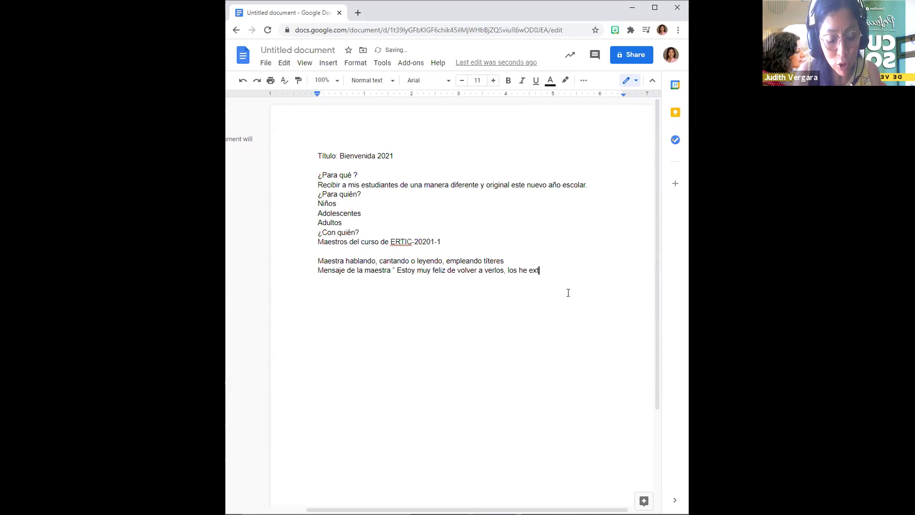
text(rañad)
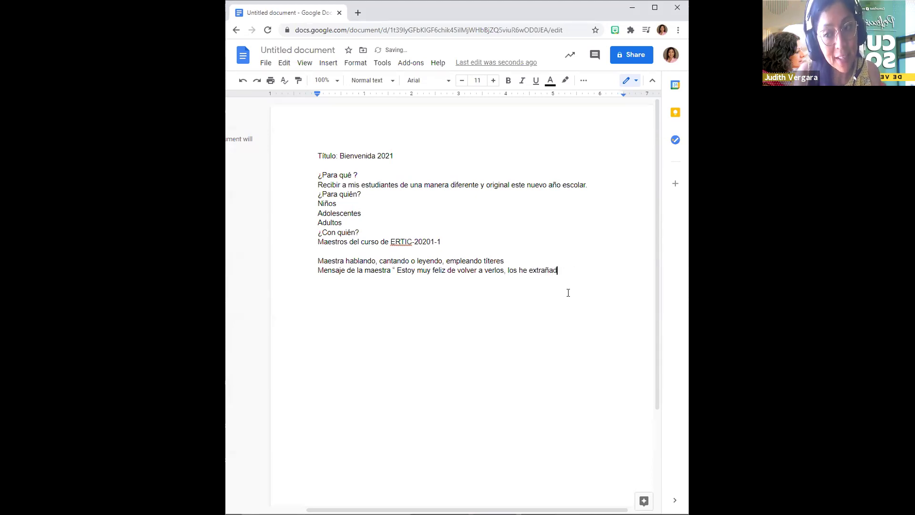
text(o muchi)
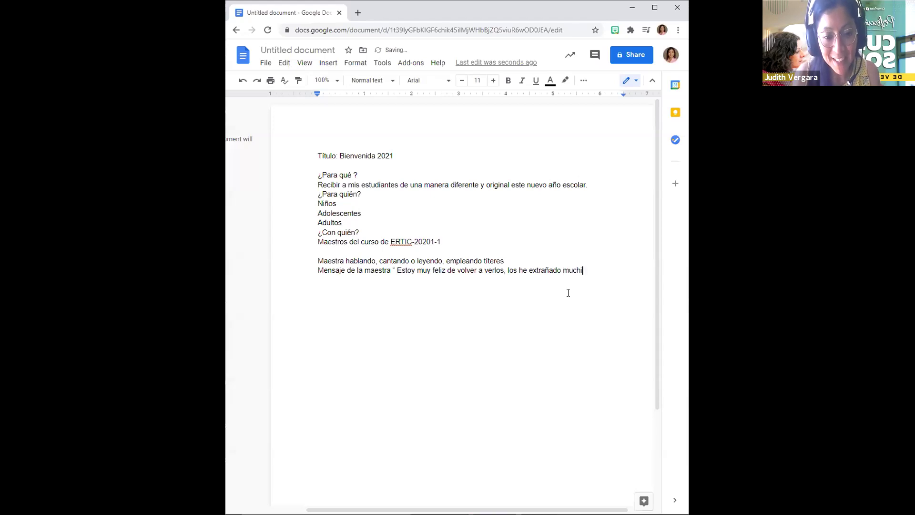
text(ísimo)
key(BackSpace)
key(BackSpace)
key(BackSpace)
text(io)
key(BackSpace)
text(mo)
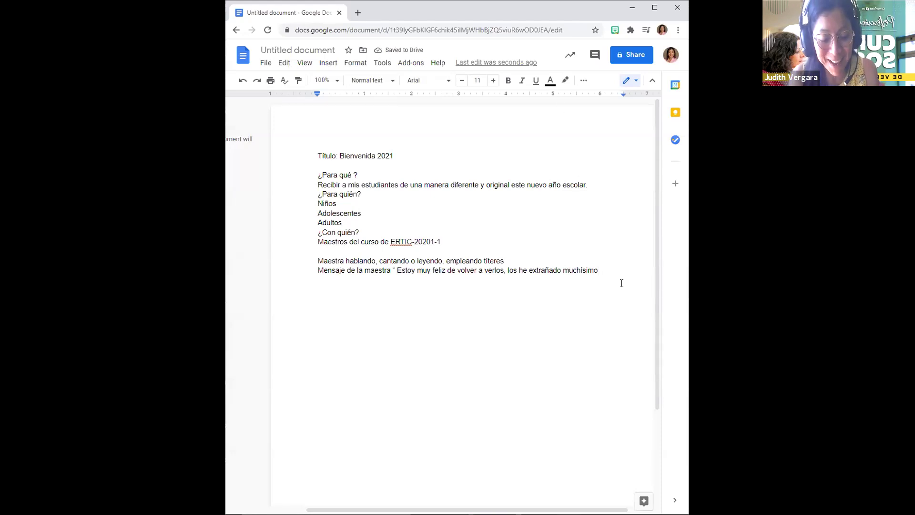
text(")
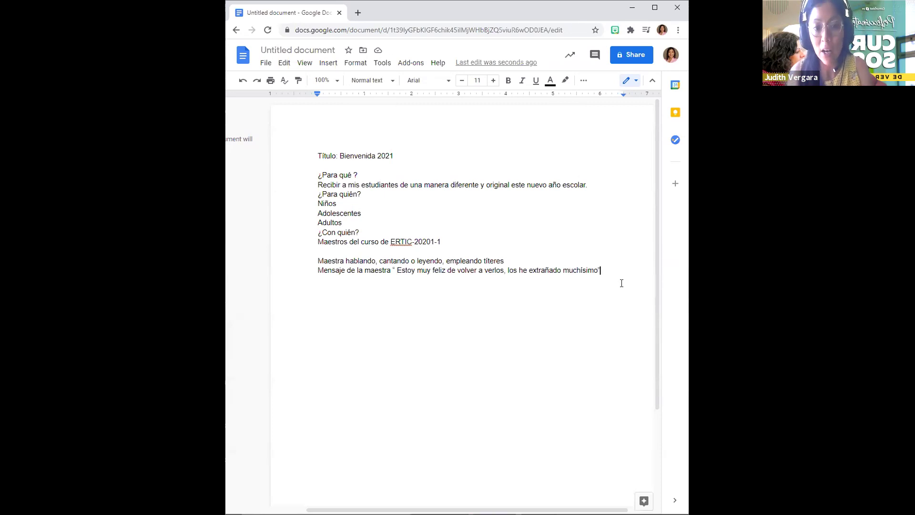
Add an 'Expresiva.' line below the message, leaving a new empty line after it.
key(Return)
text(E)
key(Tab)
text(xpr)
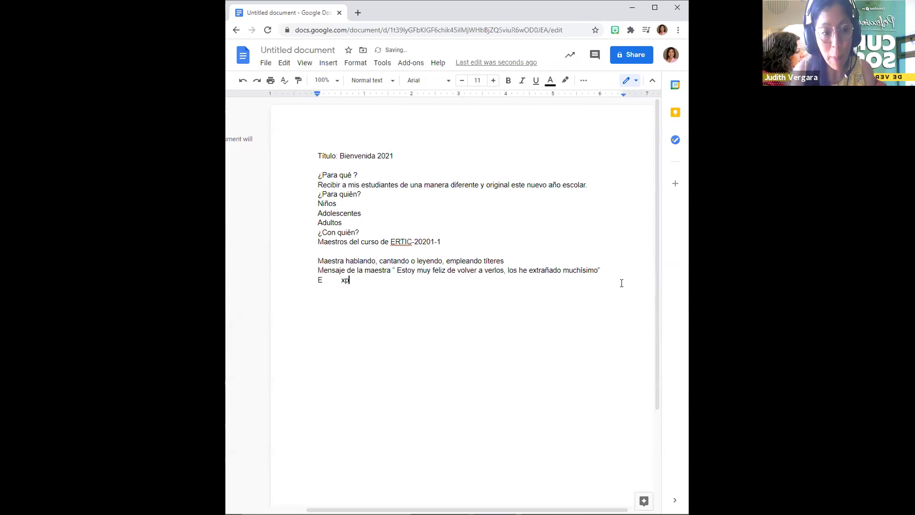
key(BackSpace)
key(BackSpace)
key(BackSpace)
key(BackSpace)
key(BackSpace)
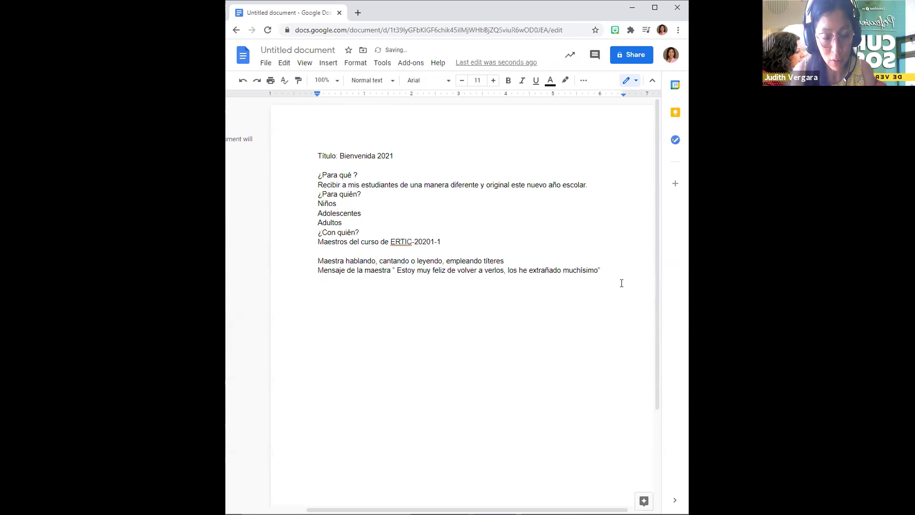
text(Expresiva.)
key(Return)
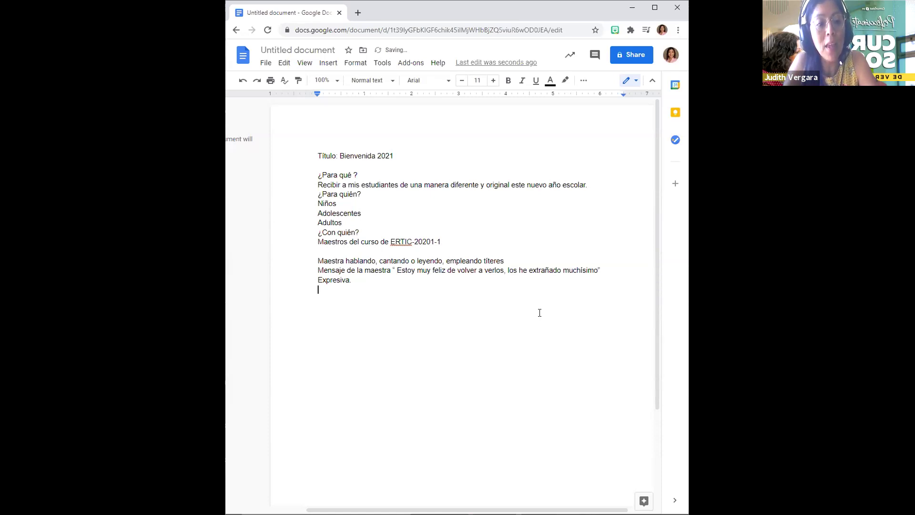
Change 'Estoy' to 'Estamos', 'feliz' to 'felices' and 'he' to 'hemos' in the message.
click(415, 271)
key(BackSpace)
key(BackSpace)
key(BackSpace)
text(tamos)
key(Right)
key(Right)
key(Right)
key(Right)
key(Right)
key(Right)
key(Right)
key(Right)
key(Down)
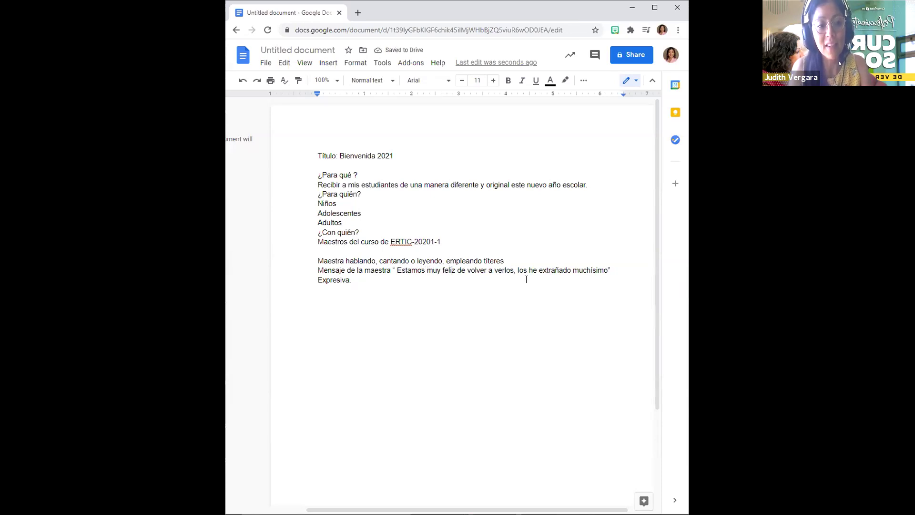
key(BackSpace)
text(ces)
key(Right)
key(Right)
key(Right)
key(Right)
key(Right)
key(Right)
key(Right)
key(Right)
key(Right)
key(Right)
key(Right)
key(Right)
key(Right)
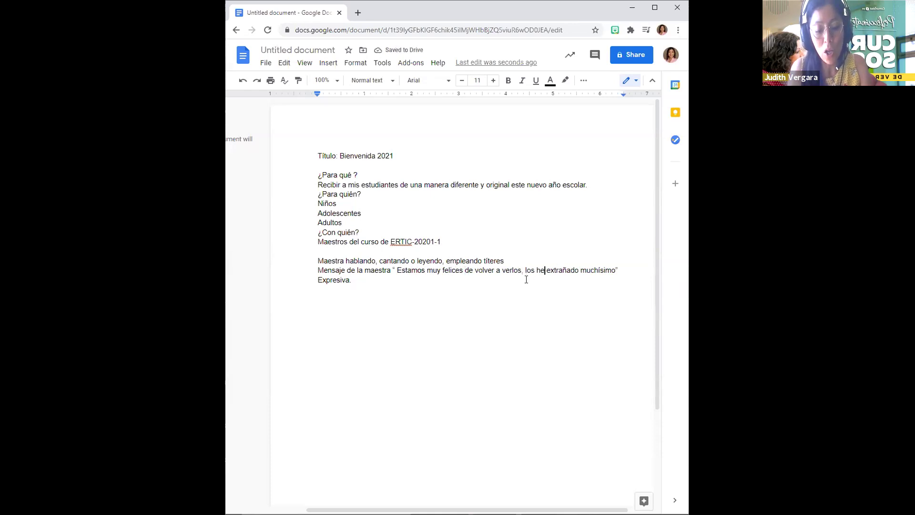
text(mos)
key(Down)
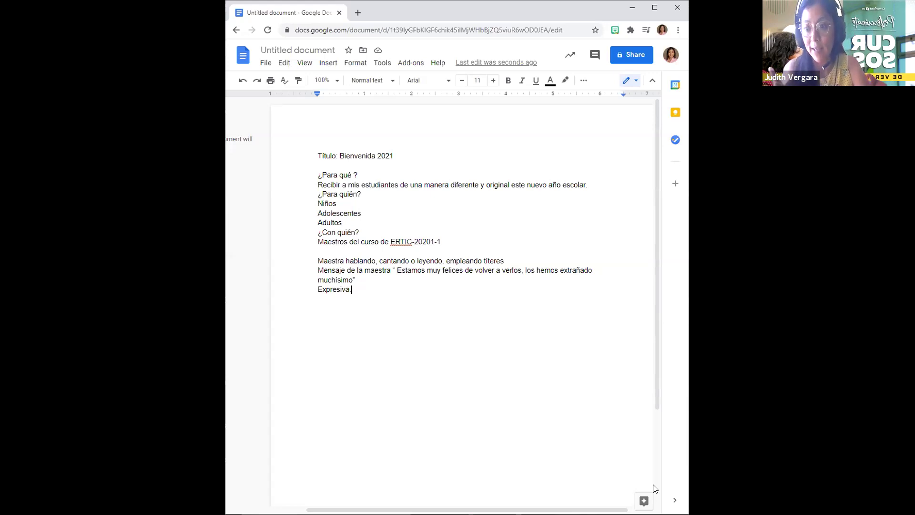
Prefix 'Tono', lowercase the E and replace the ending '.a' with 'o' to read 'Tono expresivo'.
key(Home)
text(Tom)
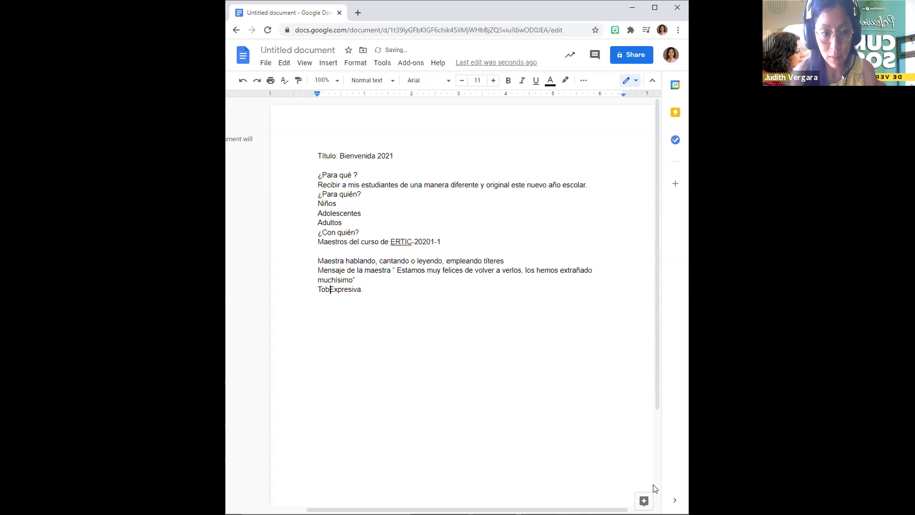
key(BackSpace)
text(no)
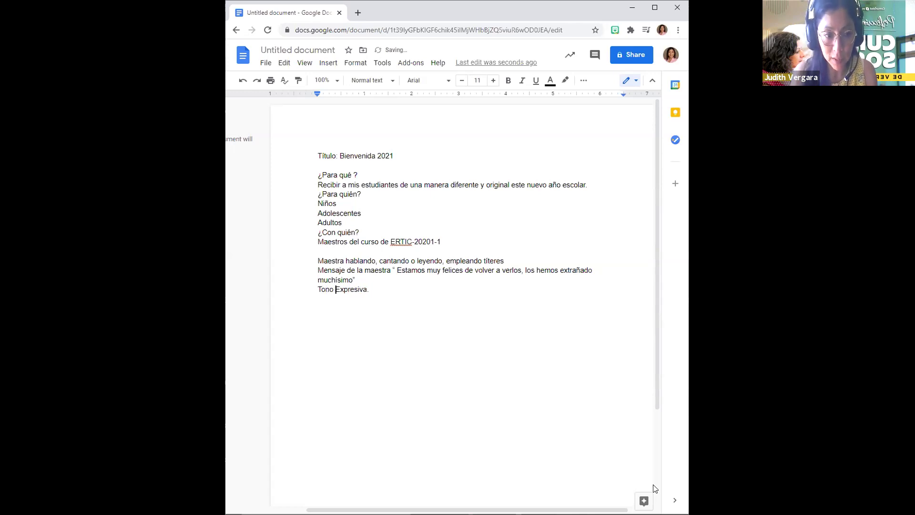
key(Right)
key(BackSpace)
text(e)
key(End)
key(BackSpace)
key(BackSpace)
text(o)
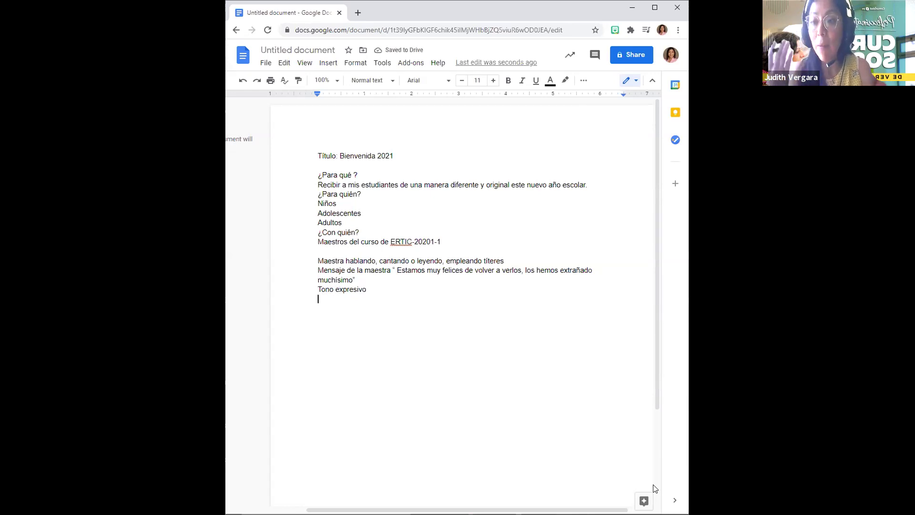
Add a blank line below 'Tono expresivo', then the line 'Musica'.
key(Return)
key(Return)
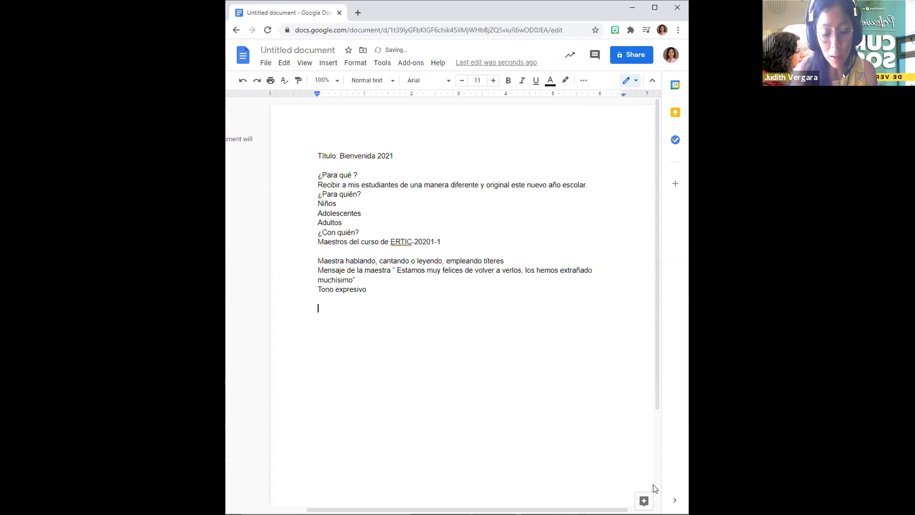
text(Musica)
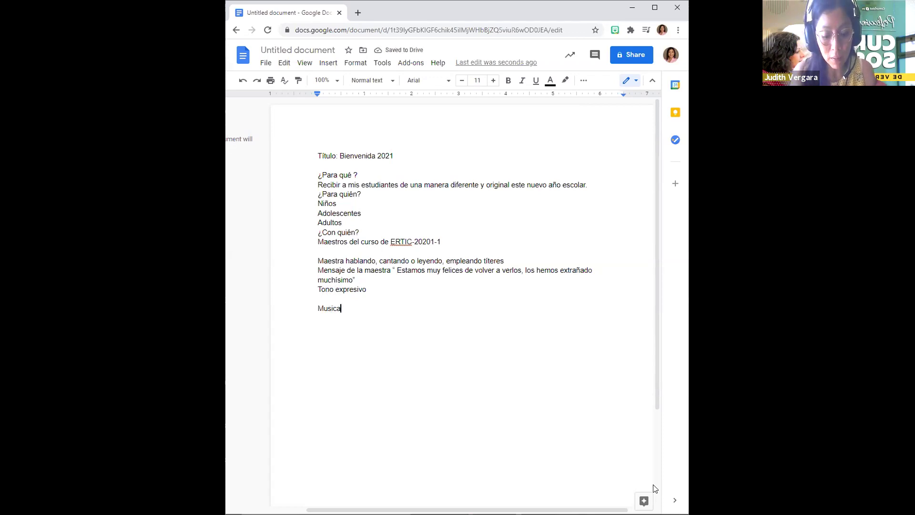
key(BackSpace)
key(BackSpace)
key(BackSpace)
key(BackSpace)
key(BackSpace)
key(BackSpace)
text(Musica)
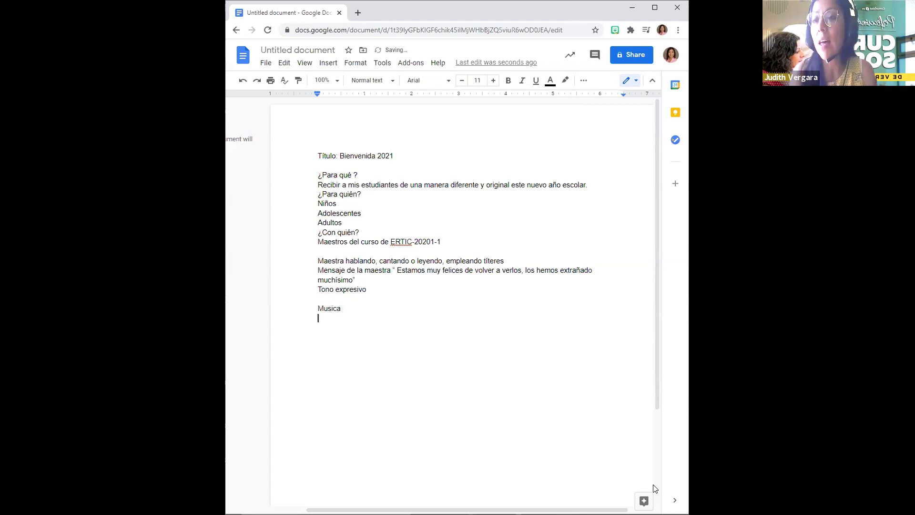
key(Return)
Add the line 'Fotos de mis estudiantes en una presentación de Canva' below 'Musica' and start a new line.
text(Fotos de mis estd)
key(BackSpace)
text(udiantes)
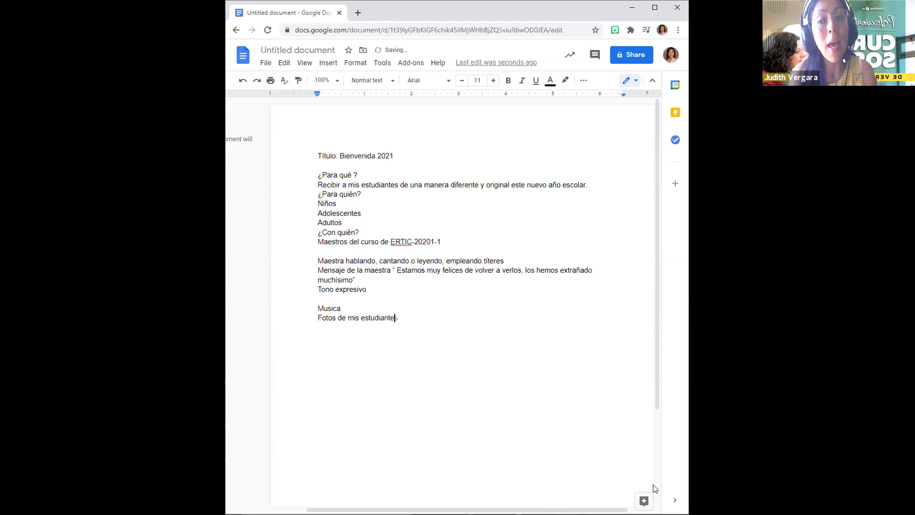
text( en una presenya)
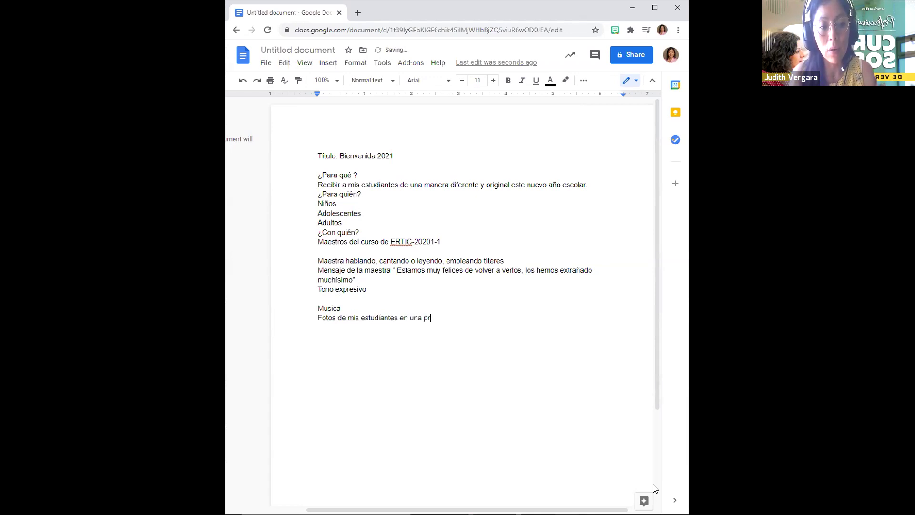
key(BackSpace)
key(BackSpace)
text(taci)
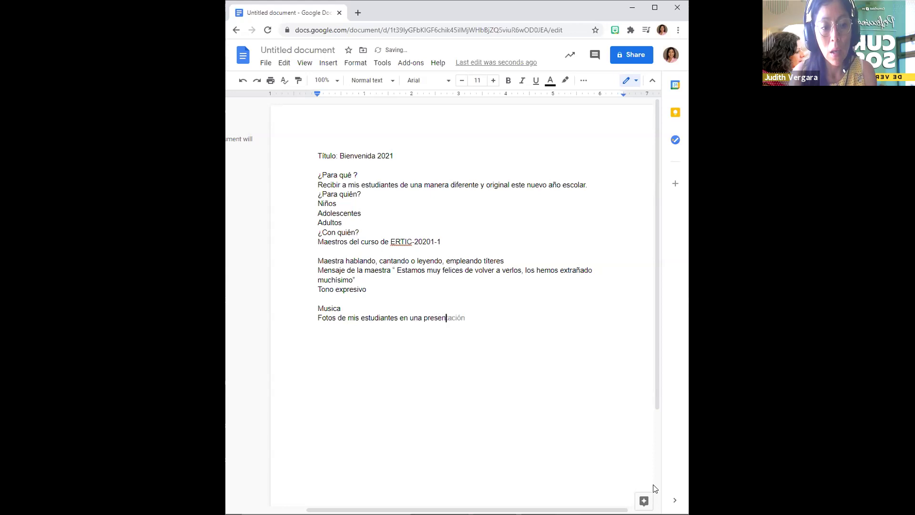
text(ón)
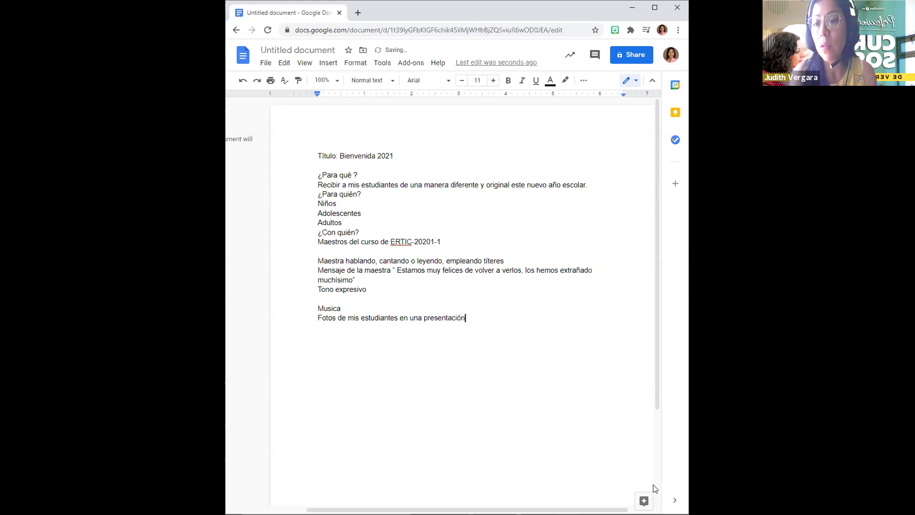
text( en)
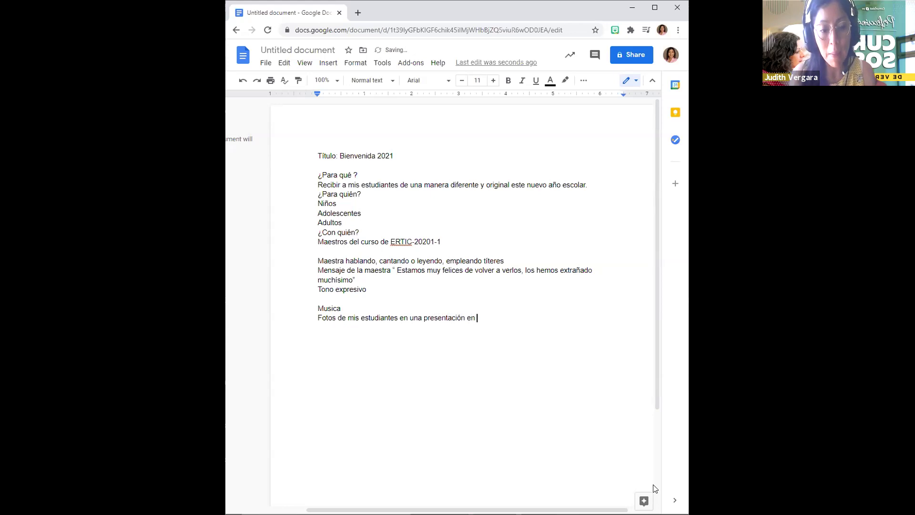
key(BackSpace)
key(BackSpace)
key(BackSpace)
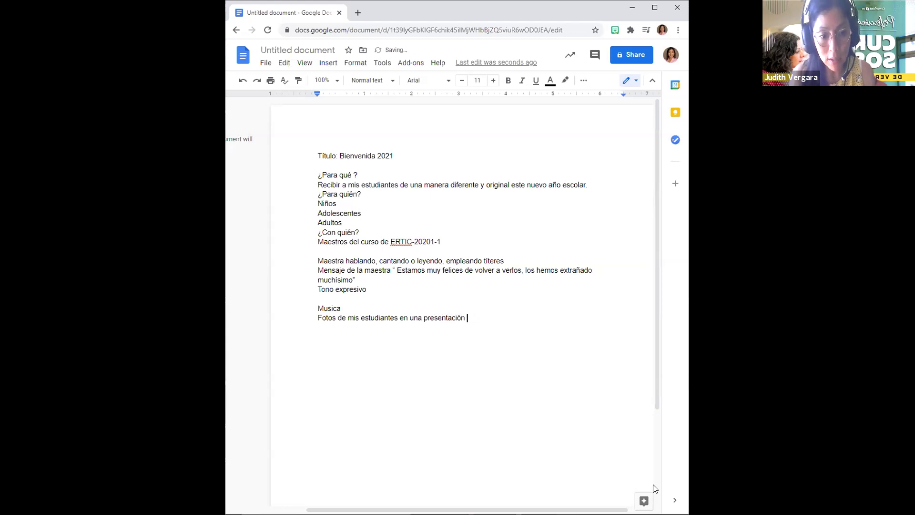
text((imagene)
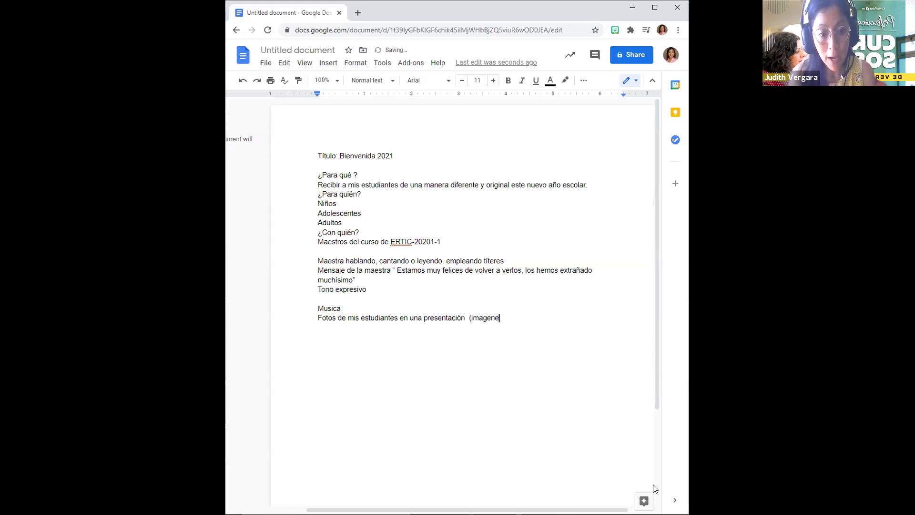
key(BackSpace)
key(BackSpace)
key(BackSpace)
key(BackSpace)
key(BackSpace)
key(BackSpace)
key(BackSpace)
key(BackSpace)
key(BackSpace)
key(BackSpace)
text(de Canva)
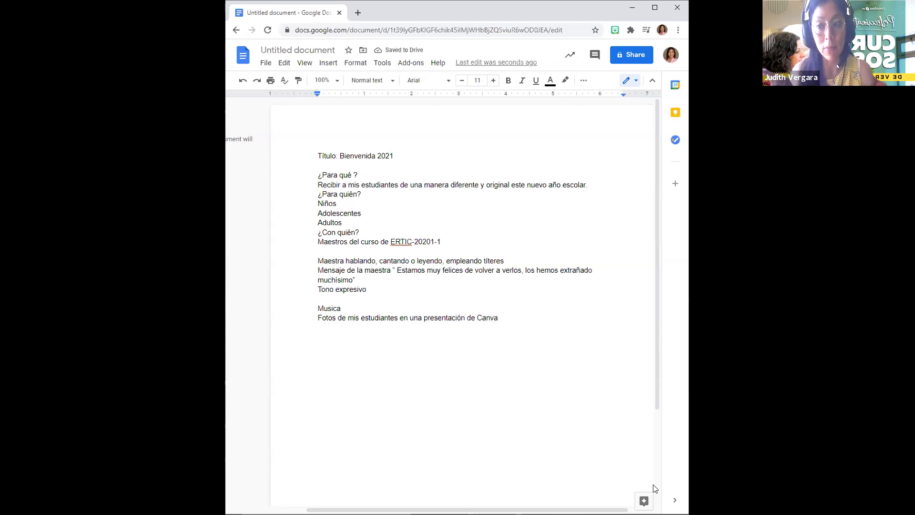
key(Return)
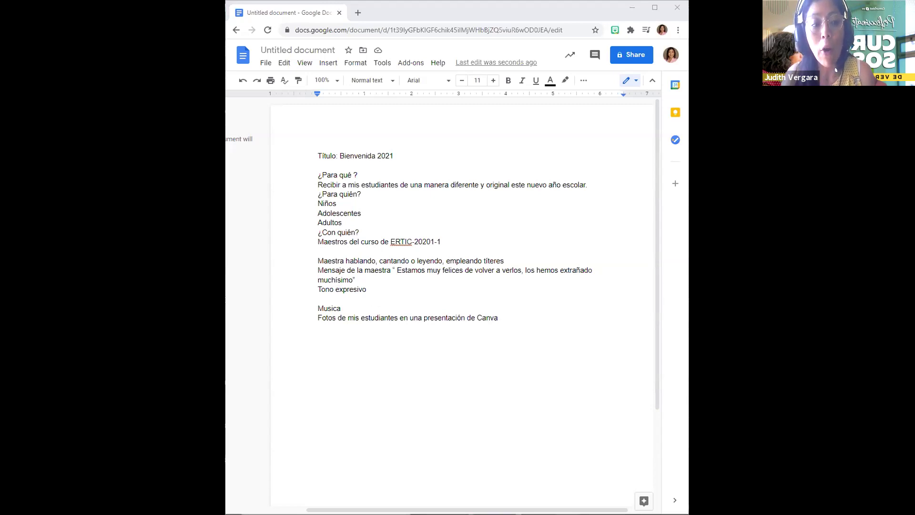
click(515, 322)
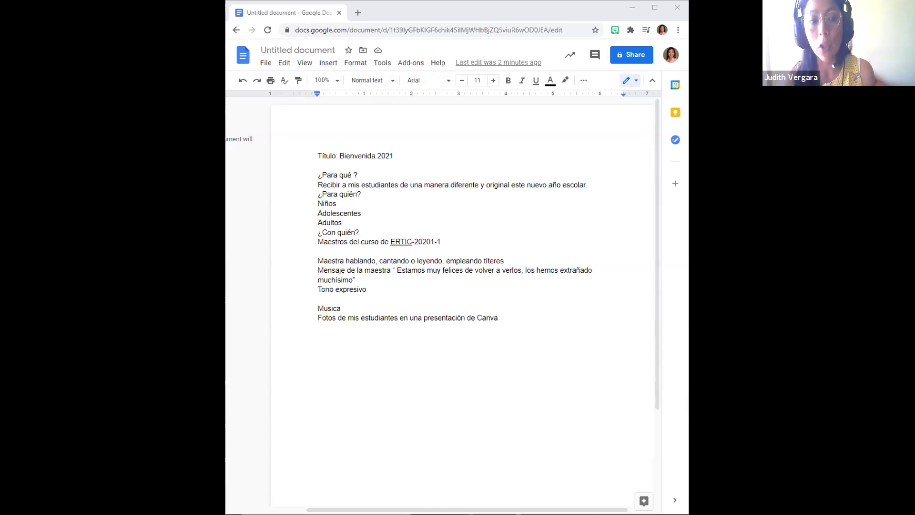
On the blank line after 'Tono expresivo', write 'Dos personajes:' followed by the four teachers' names.
click(383, 297)
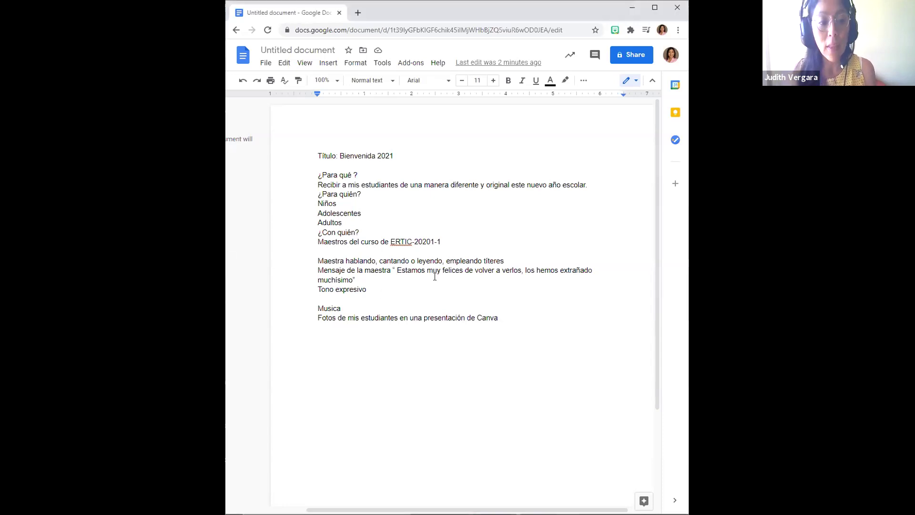
text(Dos )
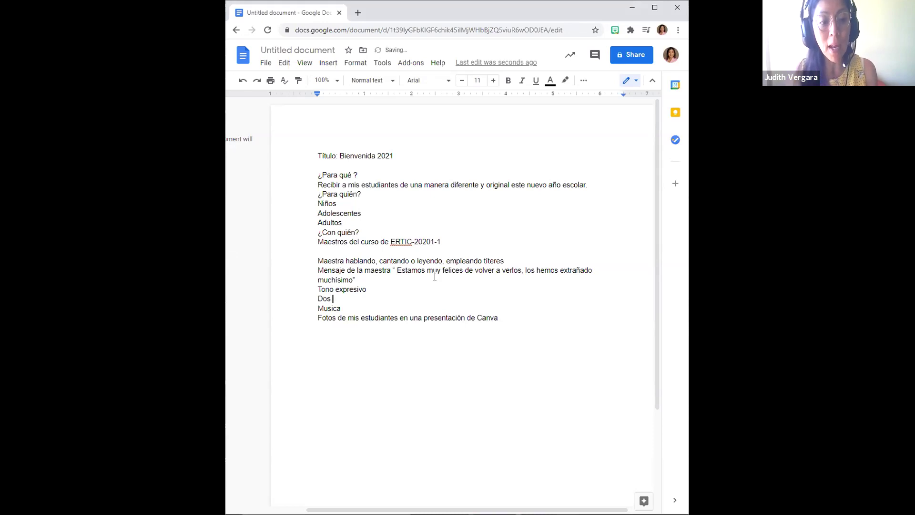
text(persona)
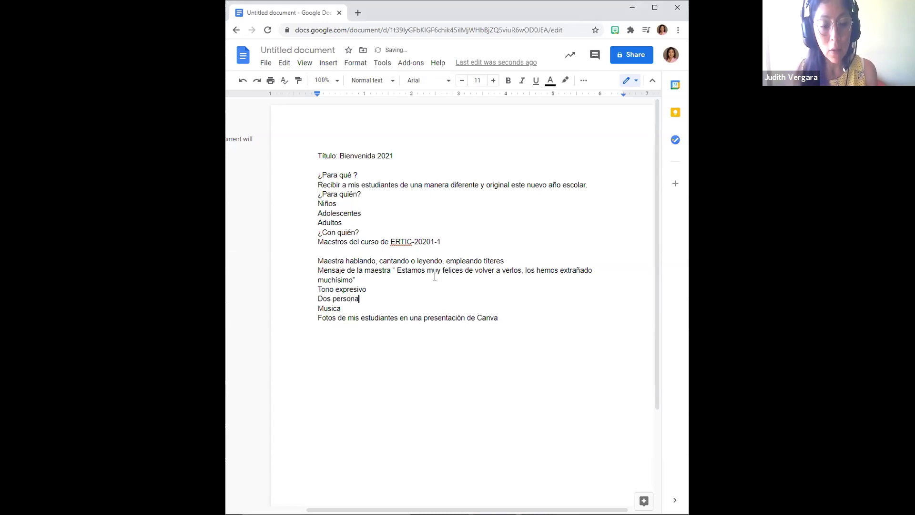
text(jes: J)
key(BackSpace)
text(Jacuqe)
key(BackSpace)
key(BackSpace)
key(BackSpace)
text(quelin)
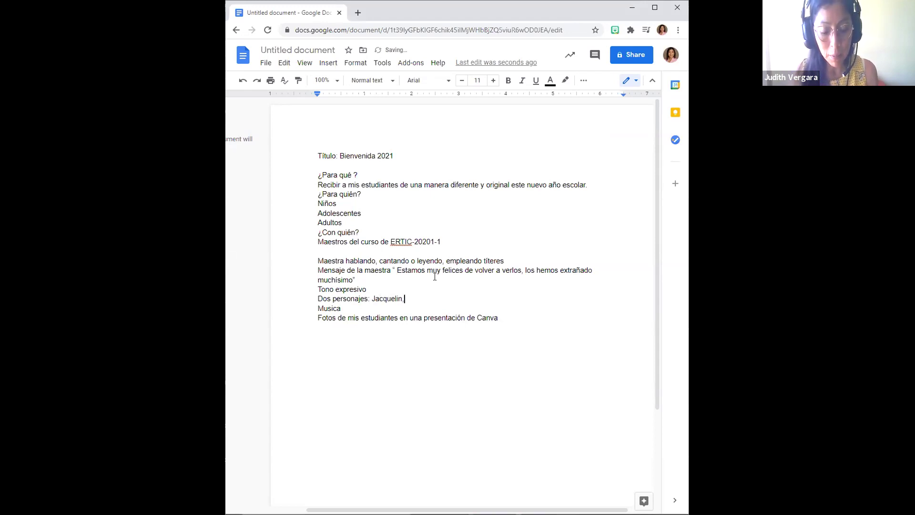
key(BackSpace)
text(e,)
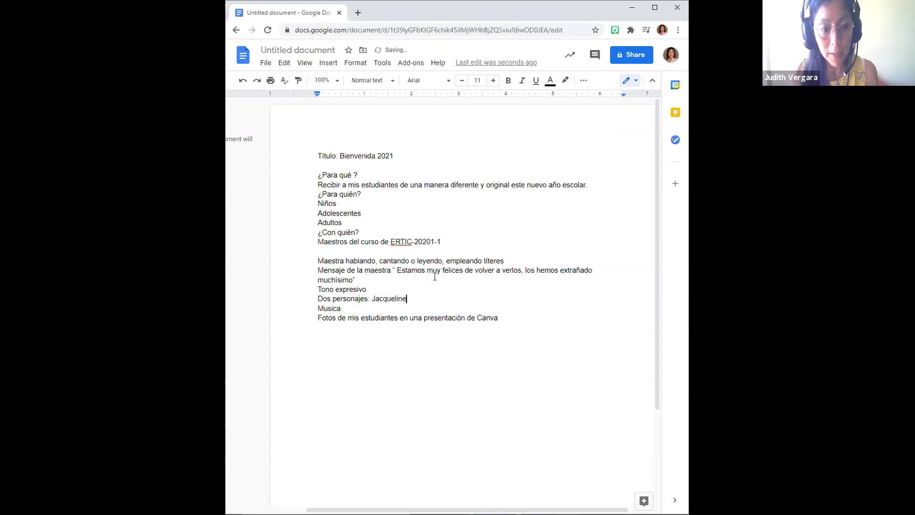
text(Judi)
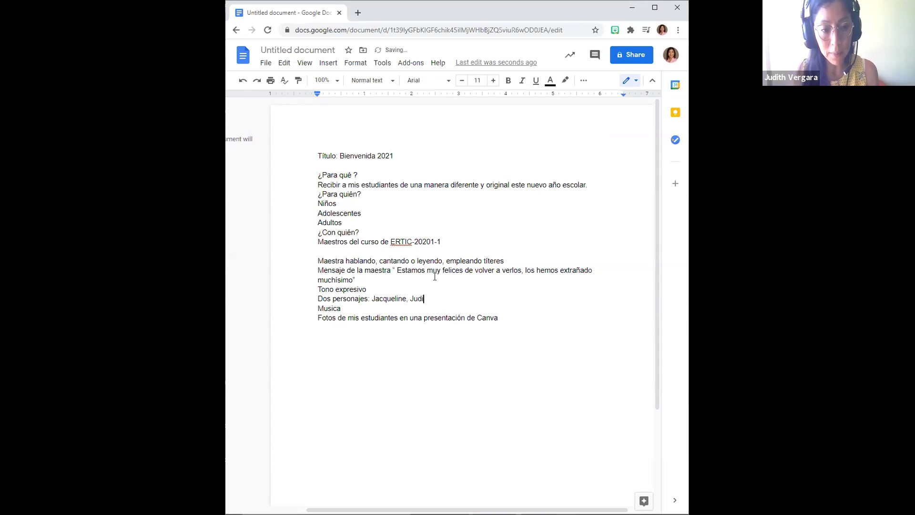
text(th)
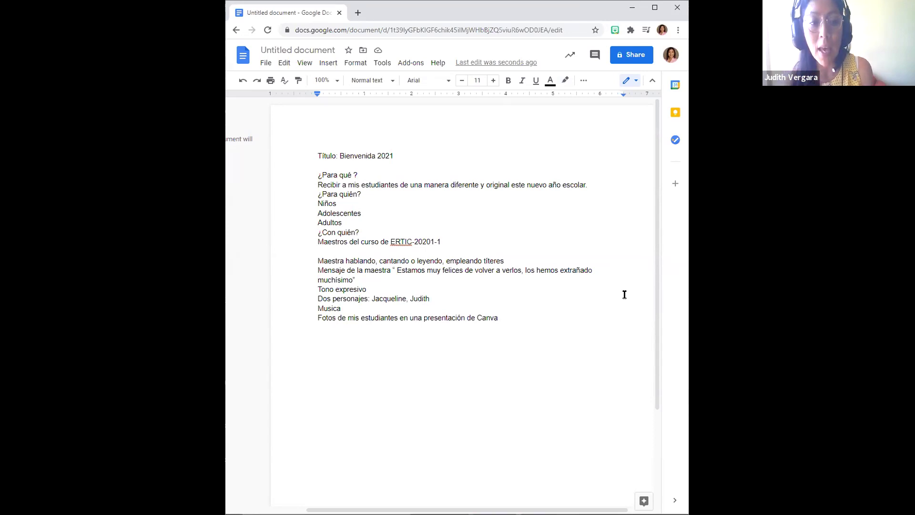
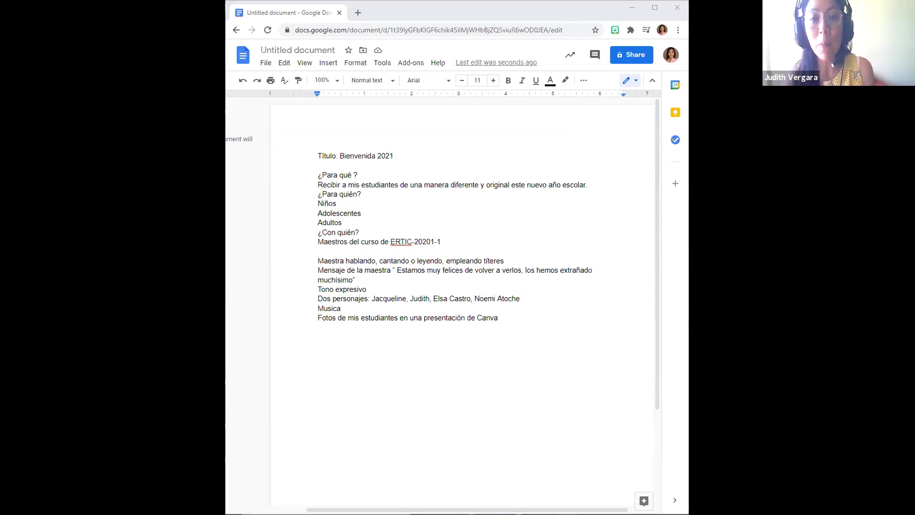
click(548, 285)
key(Down)
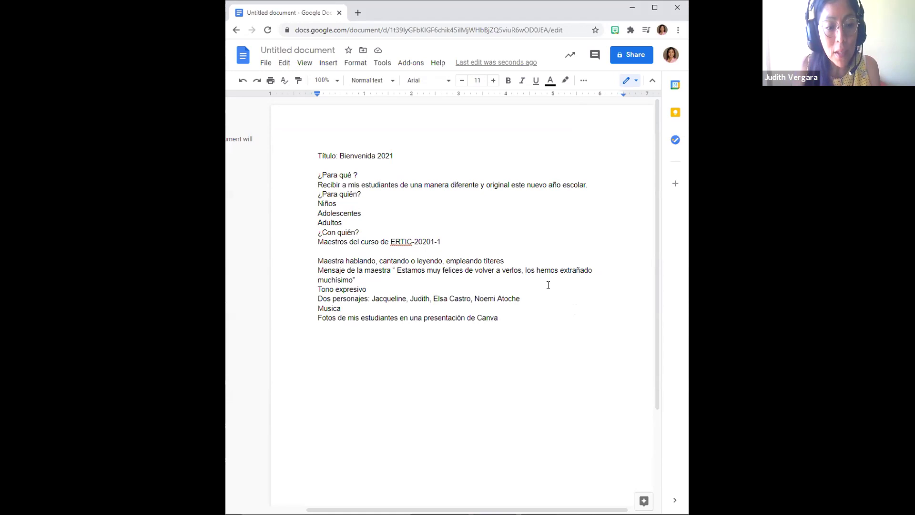
Add the line 'Fotos panorámica de zoom' below the Canva photos line.
key(Return)
text(Fotos )
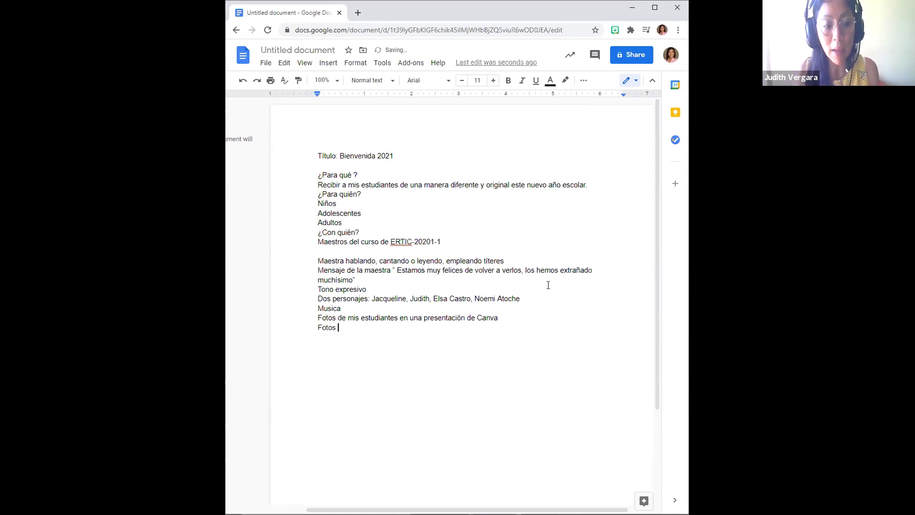
text(panoma)
text(mica de zoo)
text(m)
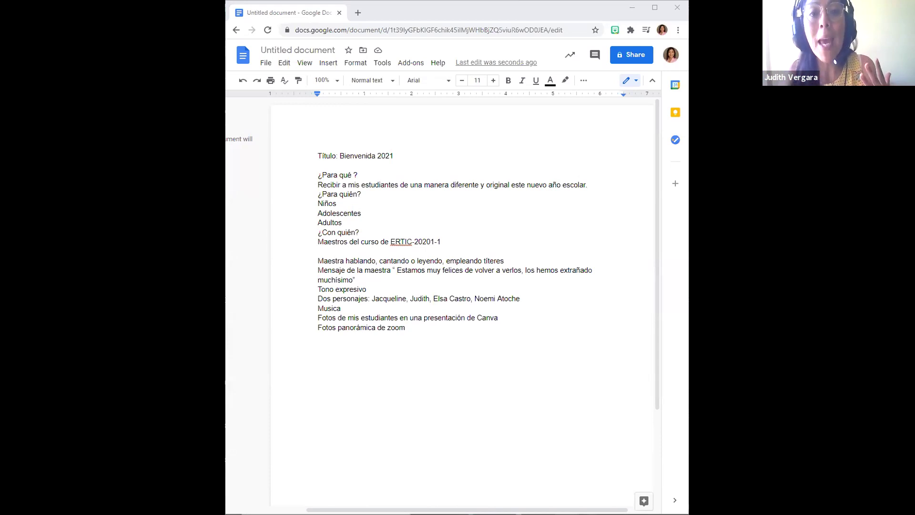
Maximize the Chrome window holding the outline.
click(654, 8)
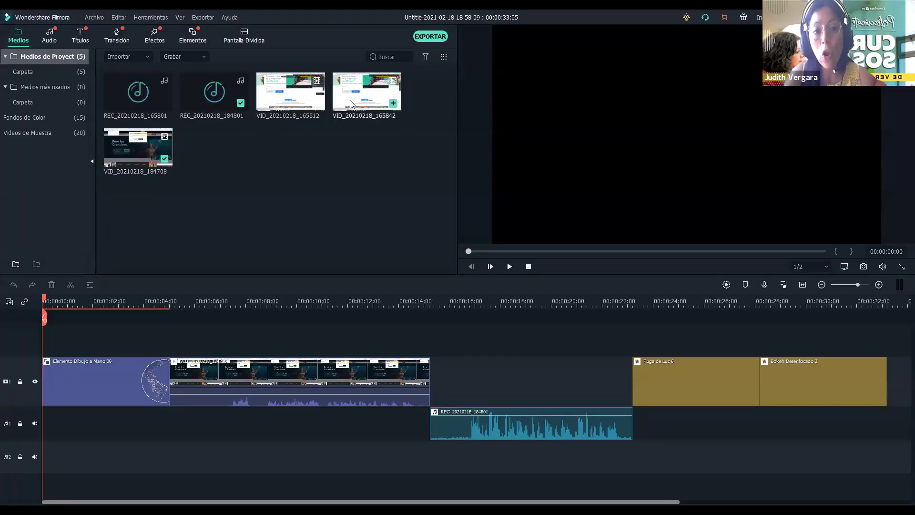
Remove the three video clips VID_20210218_165842, _165512 and _184708 from the project media.
click(393, 105)
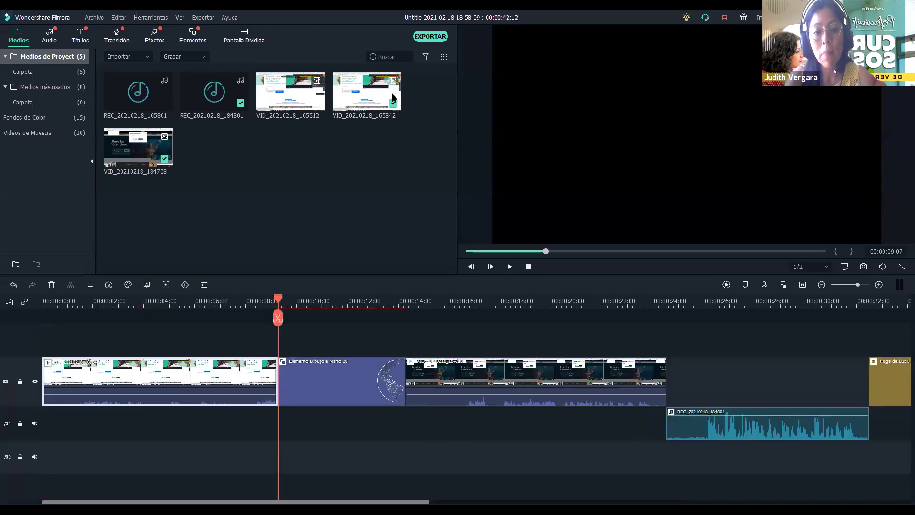
right_click(391, 90)
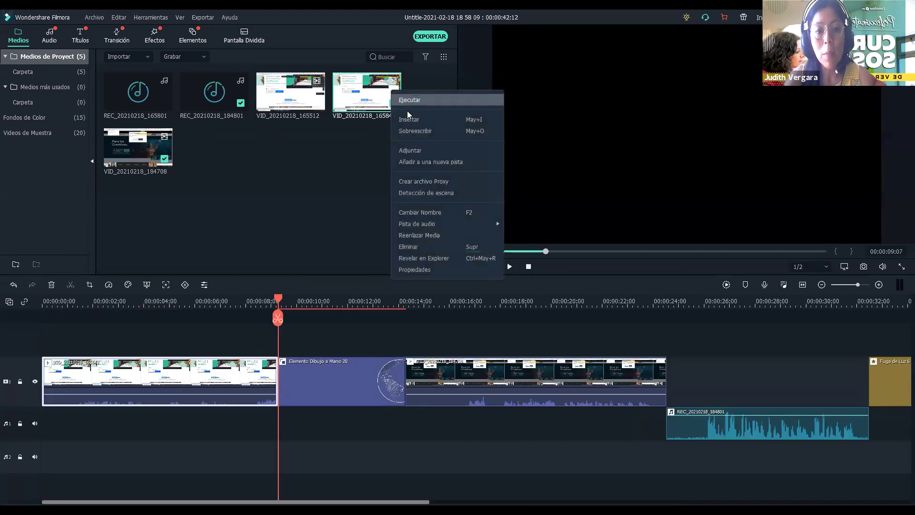
click(438, 246)
click(477, 269)
right_click(310, 97)
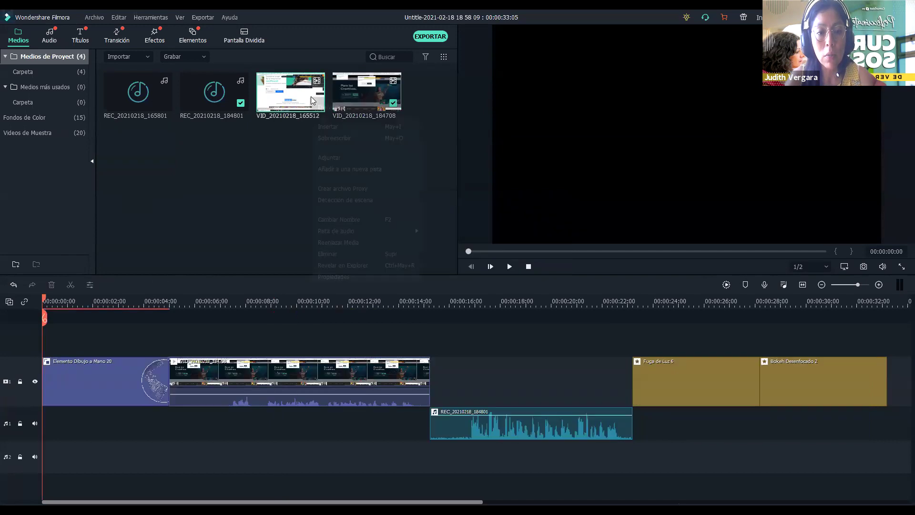
click(355, 252)
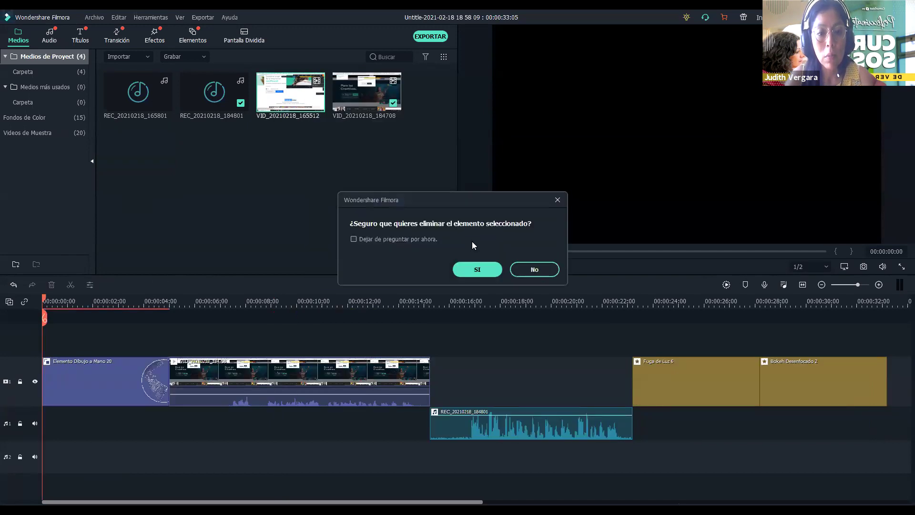
click(481, 270)
right_click(307, 95)
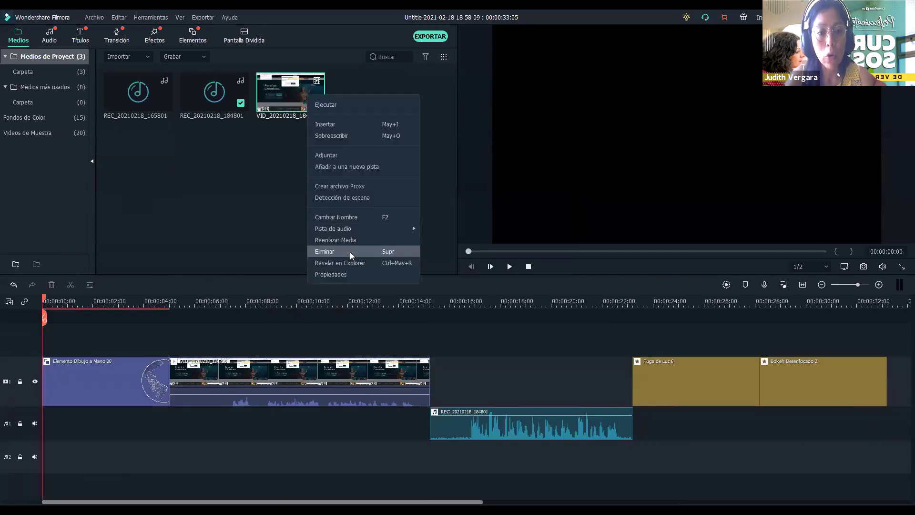
click(353, 253)
click(476, 264)
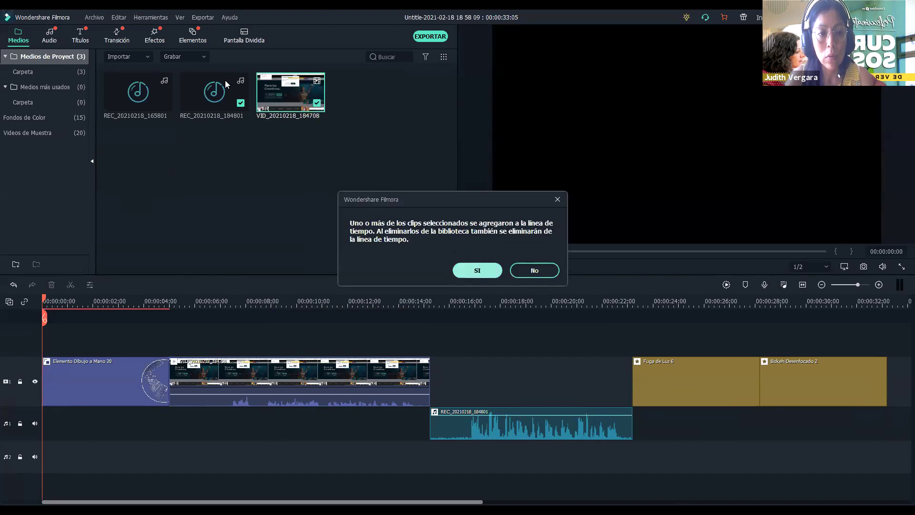
Delete the REC_20210218_184801 and REC_20210218_165801 recordings from the media bin.
right_click(225, 81)
click(263, 260)
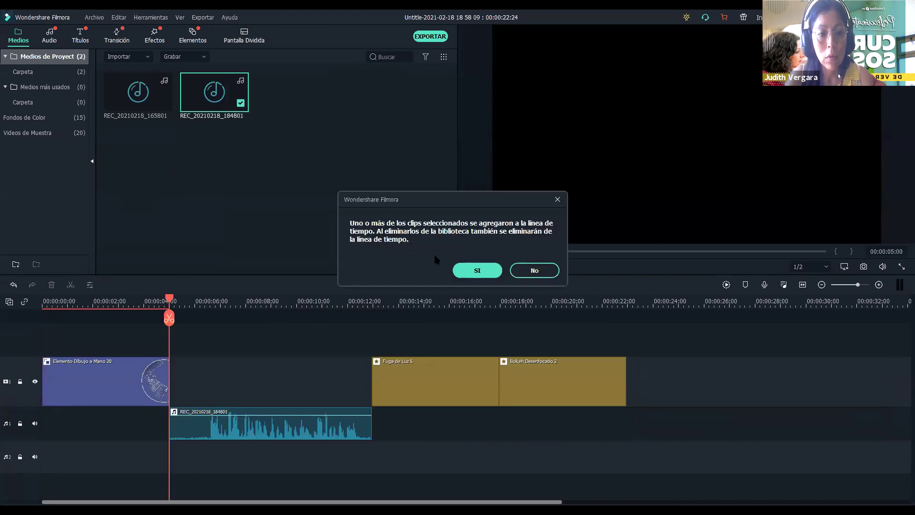
click(473, 267)
right_click(147, 99)
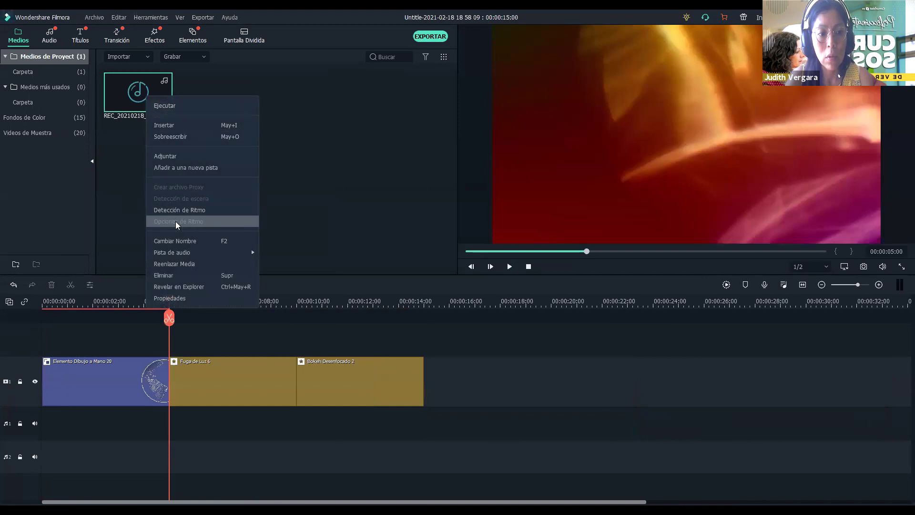
click(174, 271)
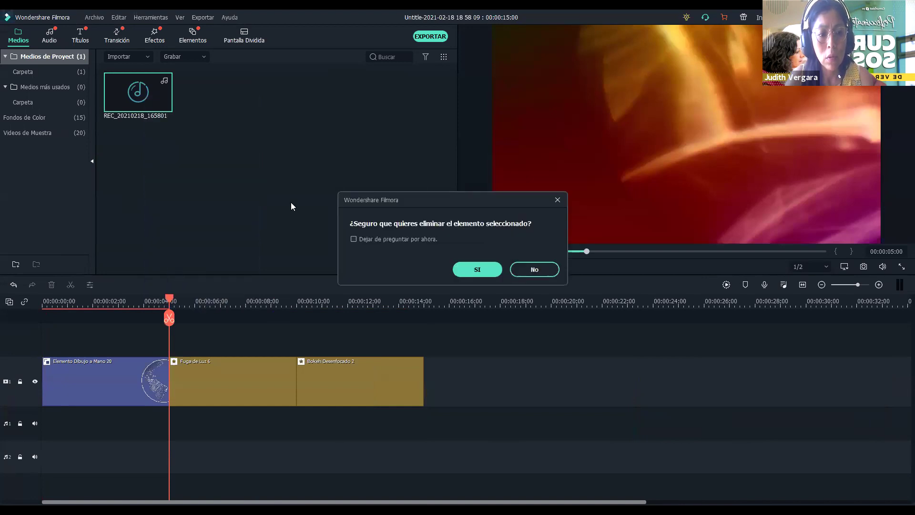
click(468, 266)
Delete the Fuga de Luz 6 and Bokeh Desenfocado 2 clips, then Elemento Dibujo a Mano 20, from the timeline.
click(252, 379)
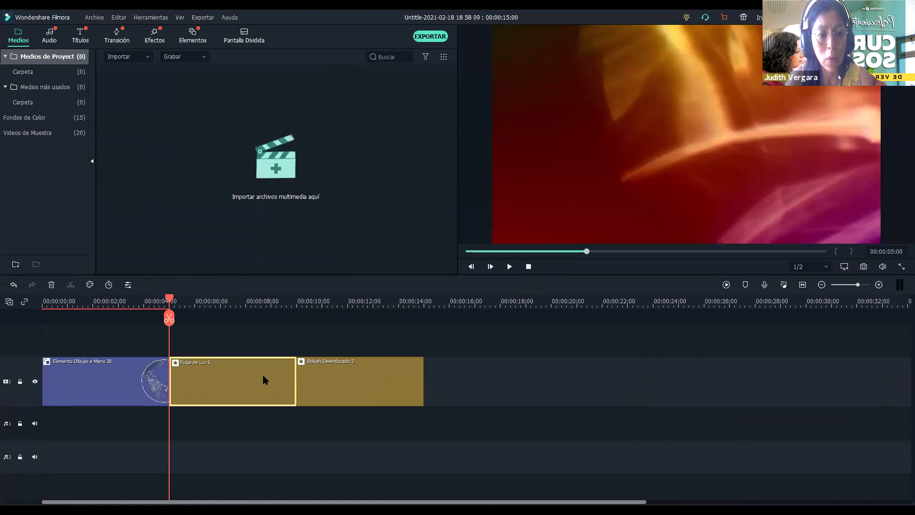
right_click(264, 368)
click(302, 234)
click(240, 377)
right_click(240, 377)
click(305, 244)
click(136, 373)
right_click(147, 376)
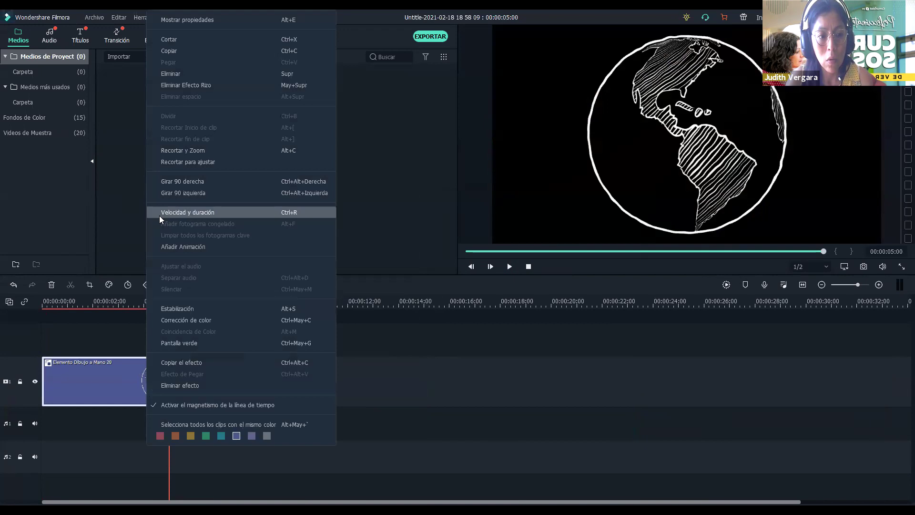
click(203, 384)
drag(157, 318, 43, 318)
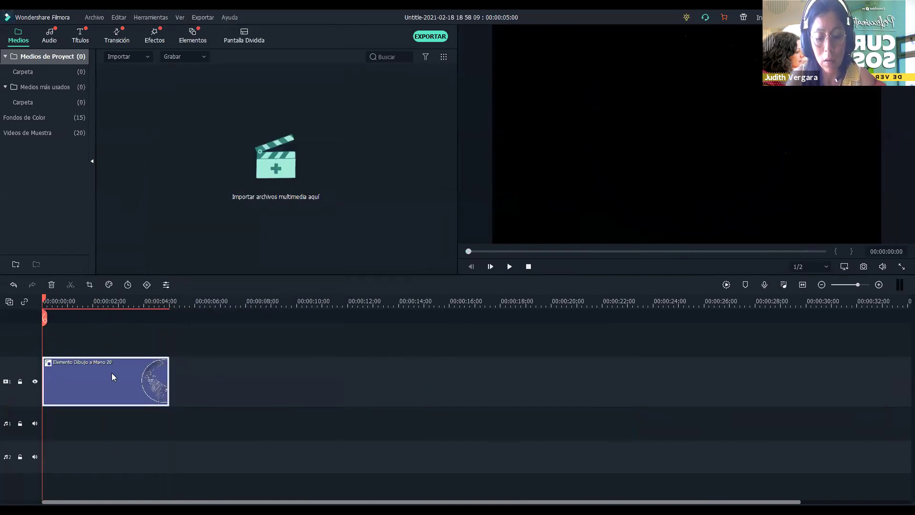
key(Delete)
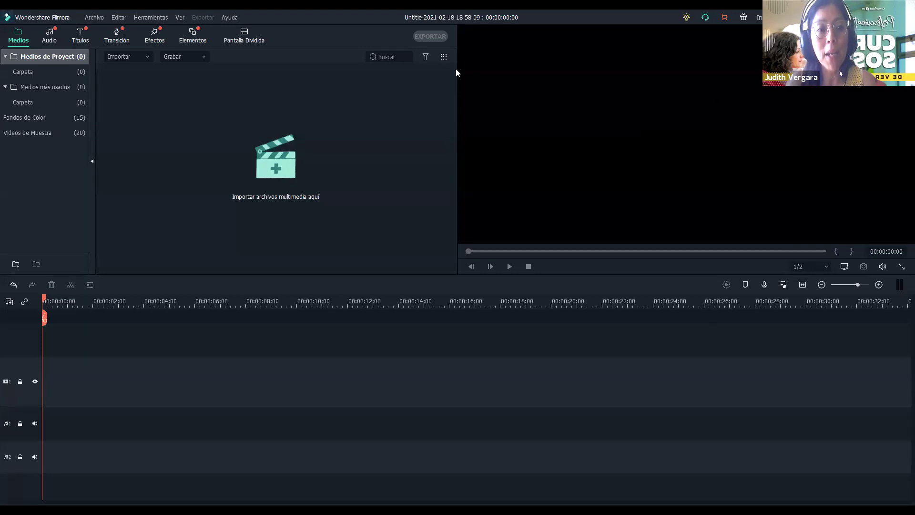
click(203, 57)
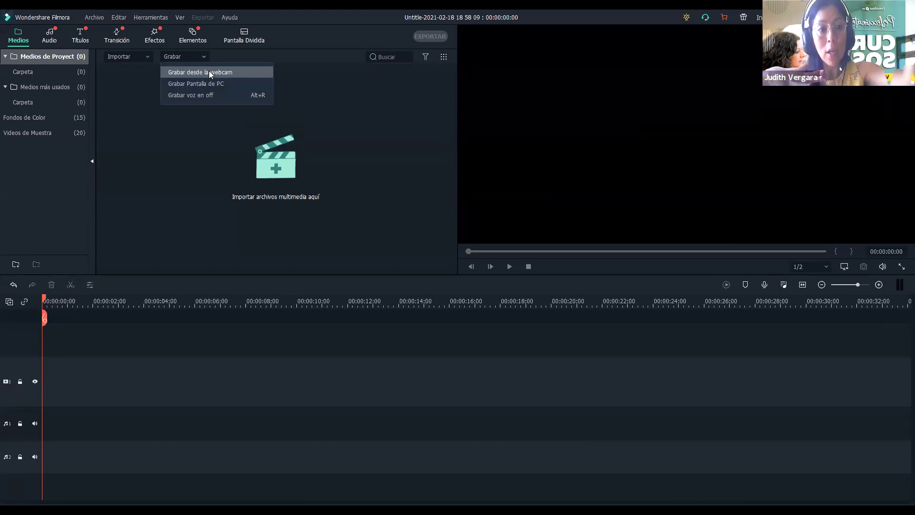
click(212, 83)
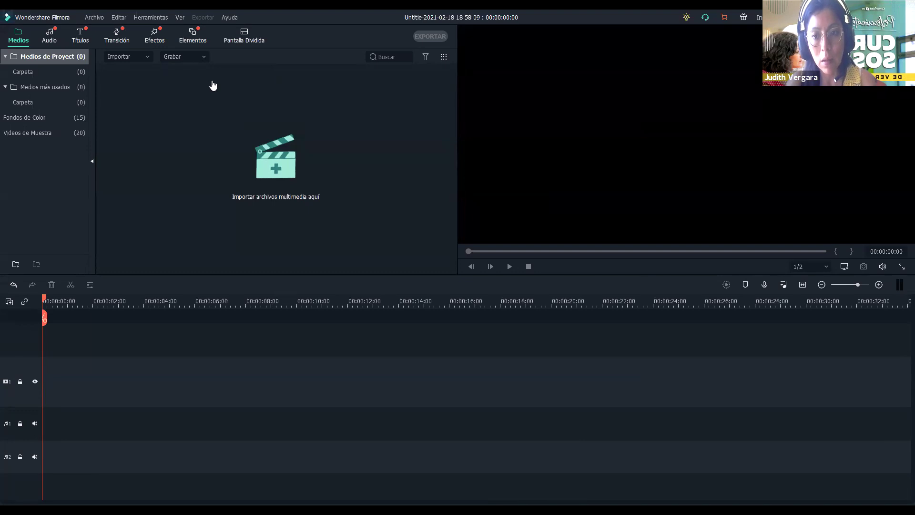
click(204, 56)
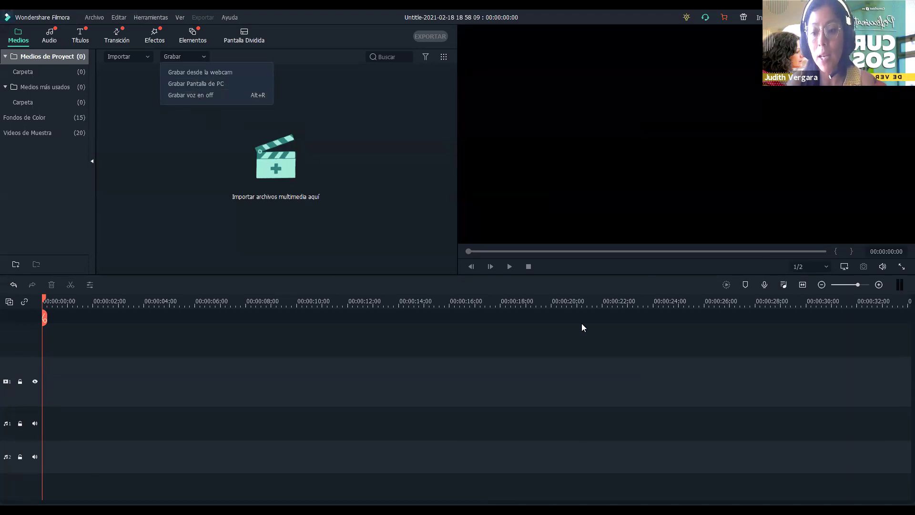
click(661, 391)
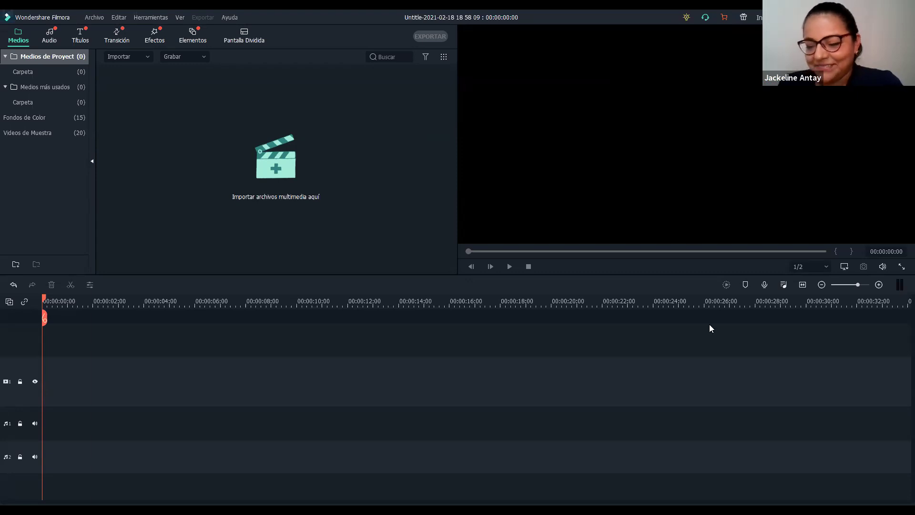
click(186, 59)
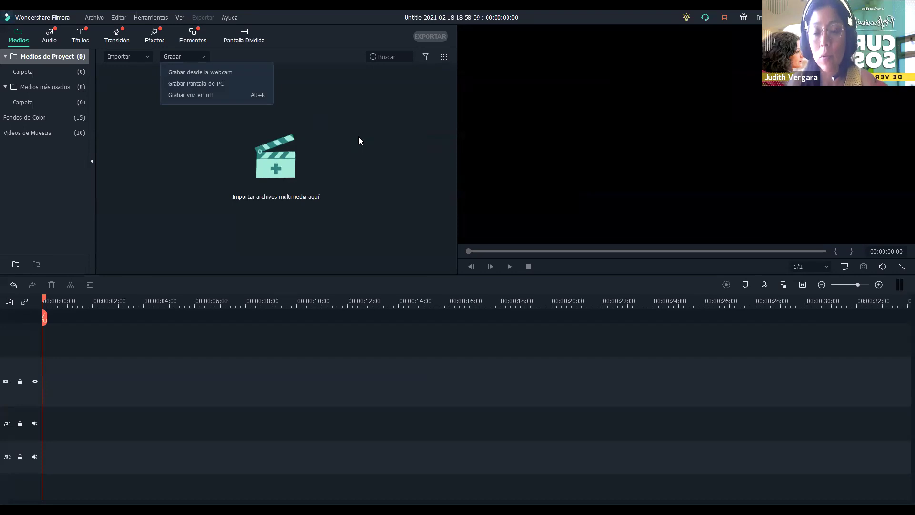
click(529, 444)
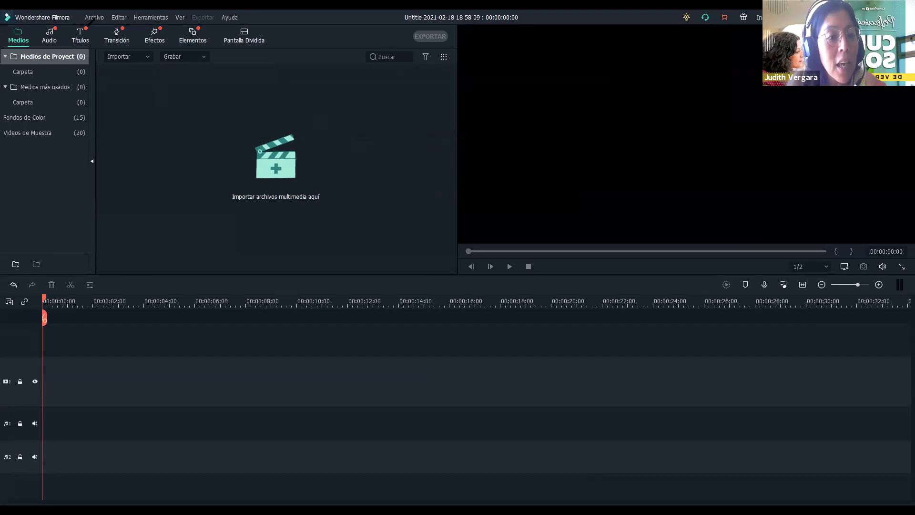
mouse_move(39, 18)
mouse_down()
mouse_move(220, 103)
mouse_move(273, 36)
mouse_move(165, 12)
mouse_move(55, 23)
mouse_up()
mouse_move(148, 46)
mouse_down()
mouse_move(231, 73)
mouse_move(213, 44)
mouse_move(157, 44)
mouse_move(150, 53)
mouse_up()
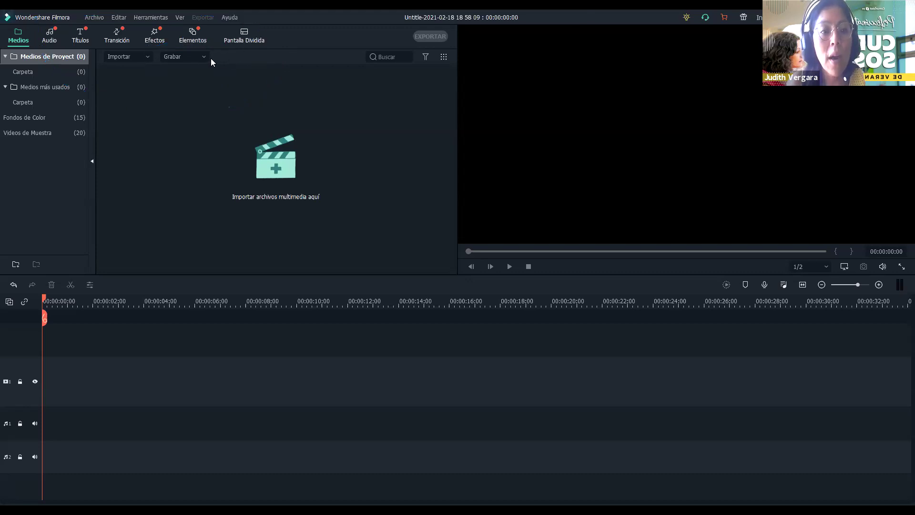
Record a voice-over with Grabar voz en off, creating REC_20210219_160928.
click(204, 57)
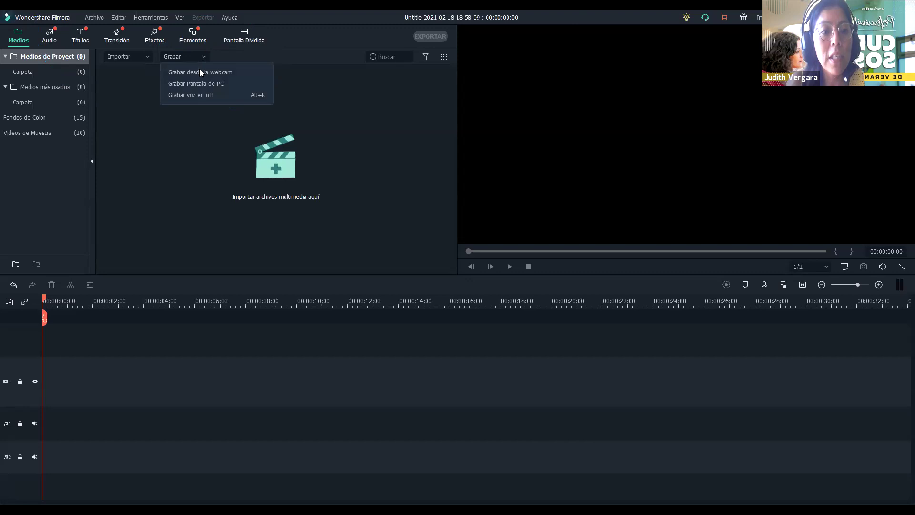
click(221, 97)
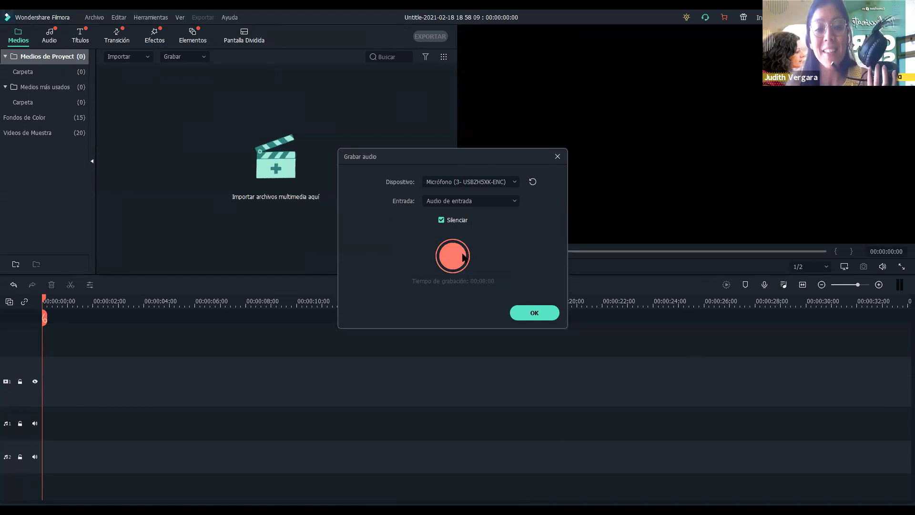
click(461, 257)
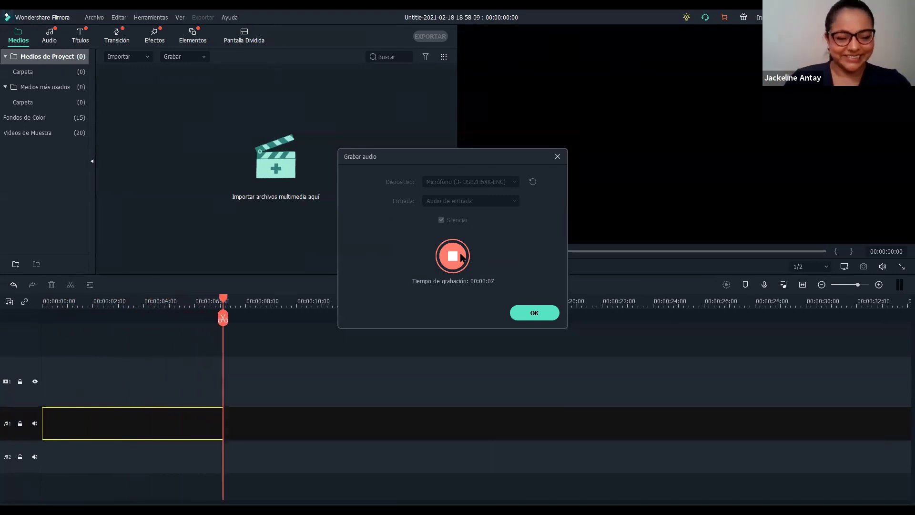
click(457, 248)
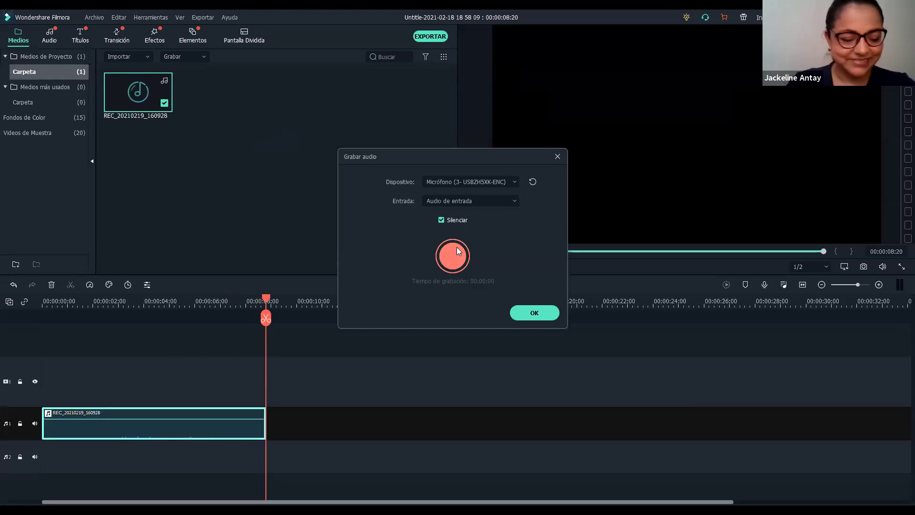
click(529, 307)
Play the recording from the start and append a second copy right after it on the audio track.
drag(265, 317, 42, 320)
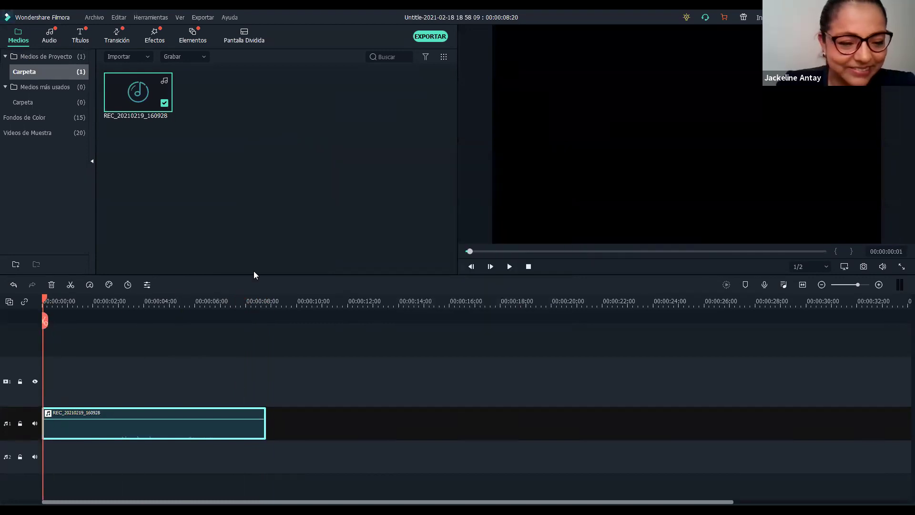
click(510, 266)
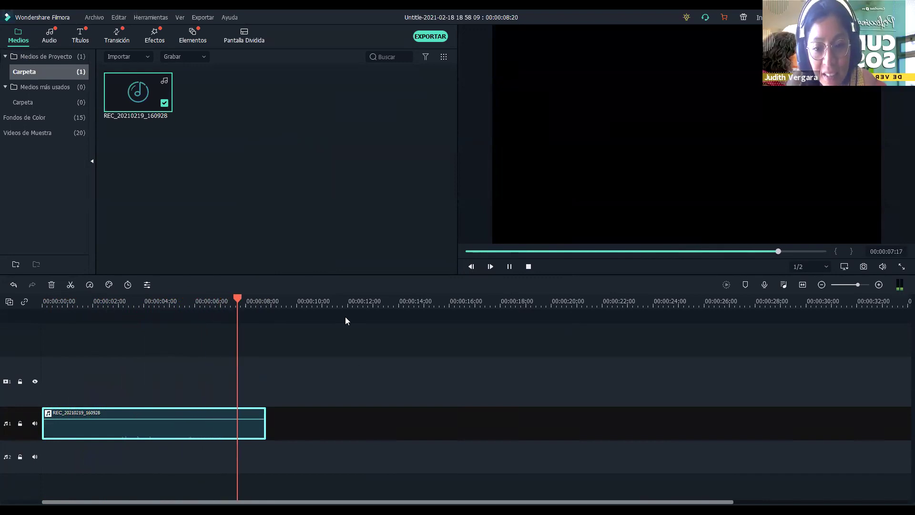
click(165, 102)
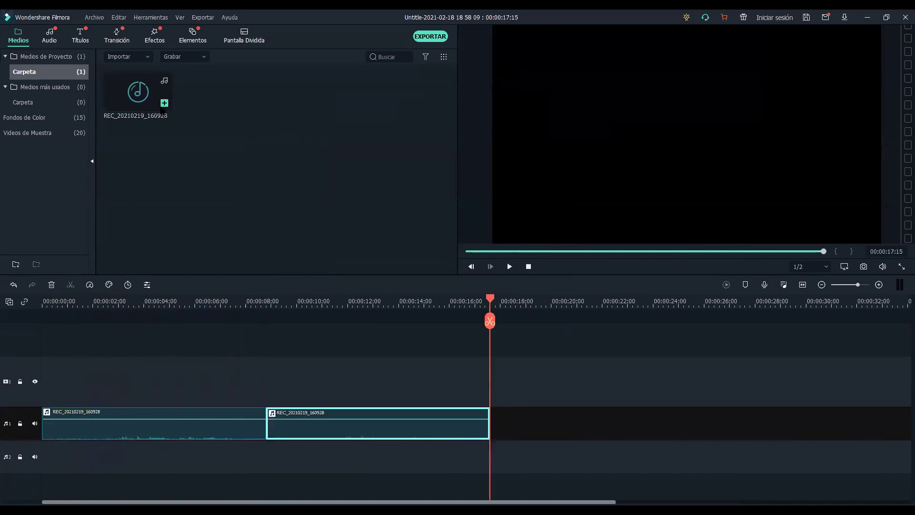
drag(489, 320, 20, 315)
Delete REC_20210219_160928 from the media bin, removing both of its audio-track clips.
click(150, 412)
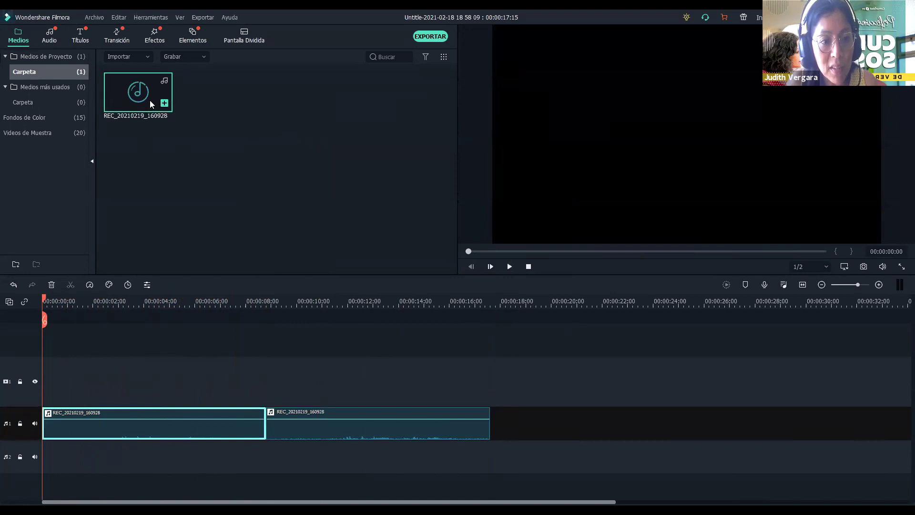
right_click(150, 100)
click(209, 281)
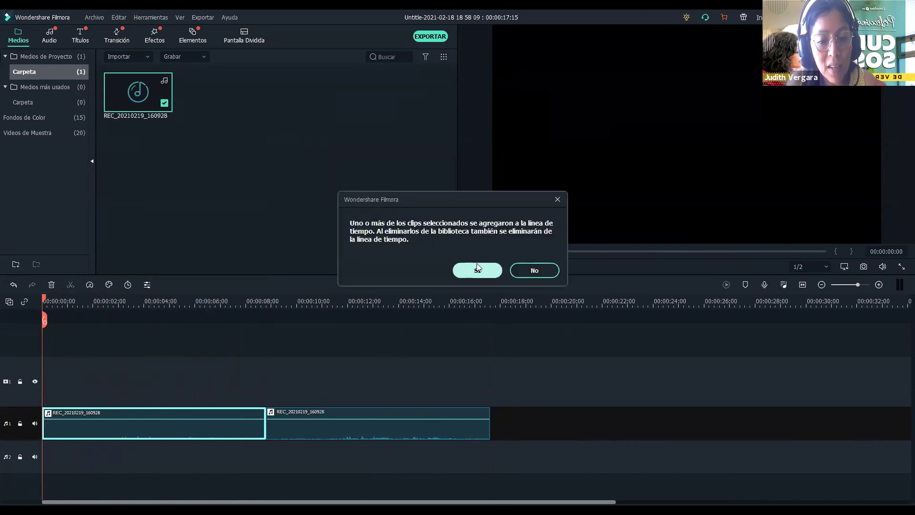
click(476, 264)
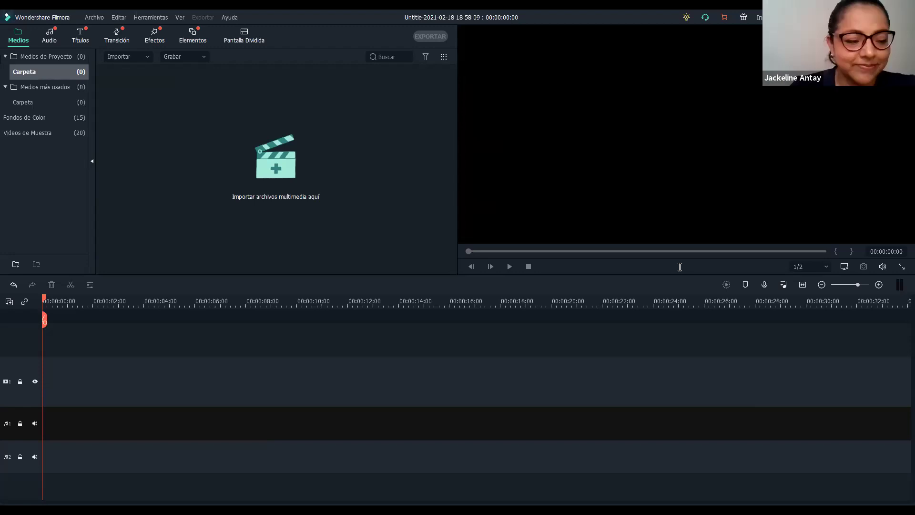
click(179, 59)
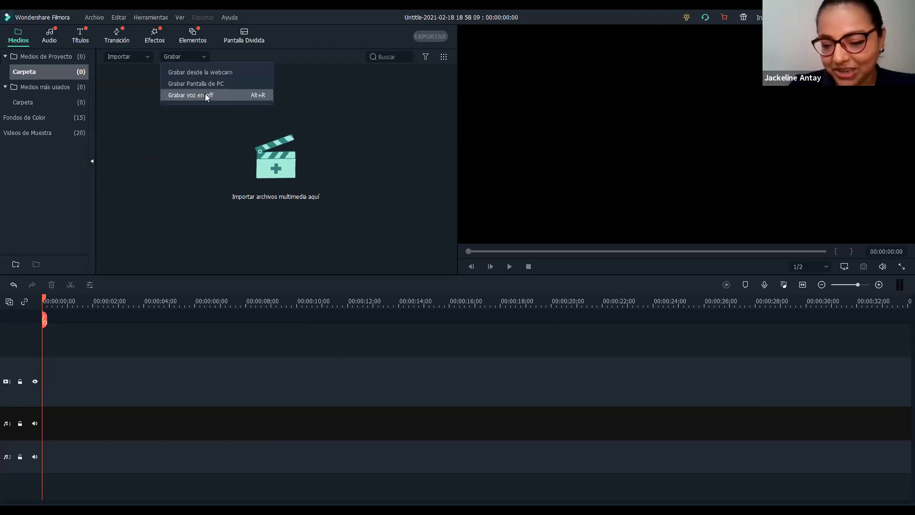
Record a new voice-over of about 6 seconds, REC_20210219_161044, onto the audio track.
click(205, 96)
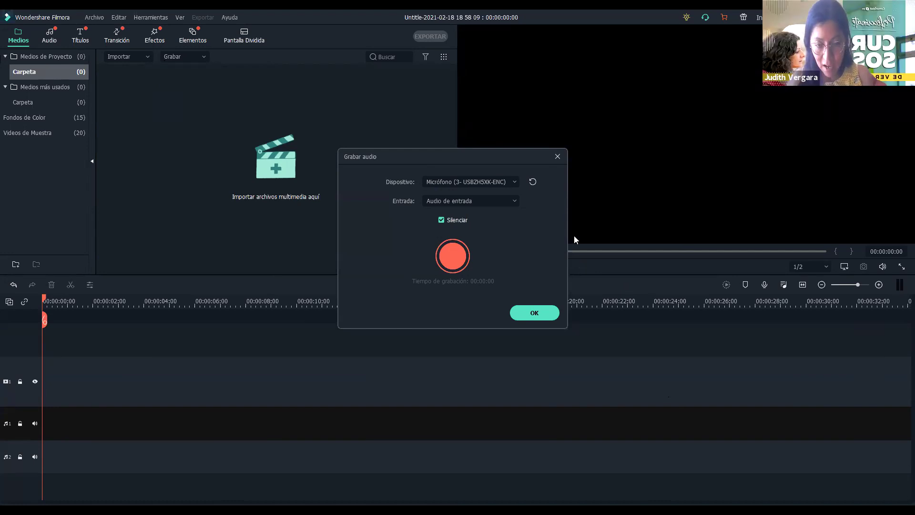
click(453, 264)
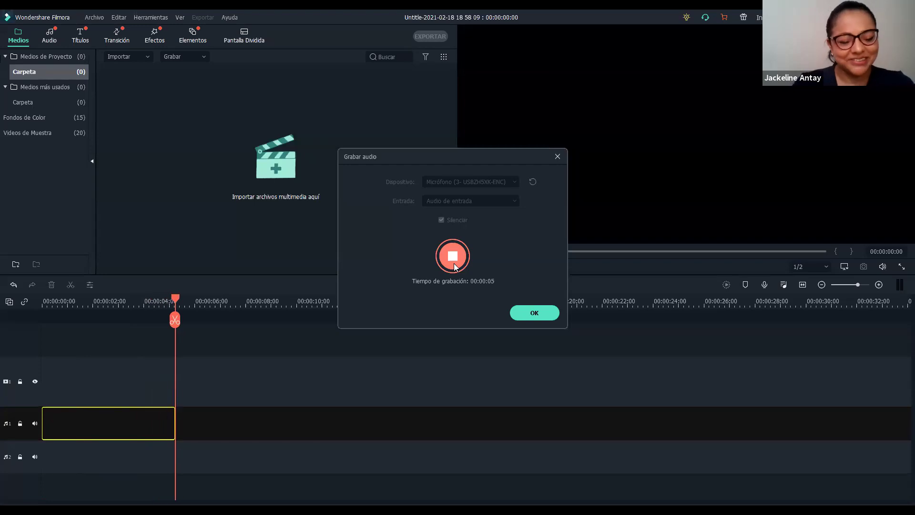
click(454, 266)
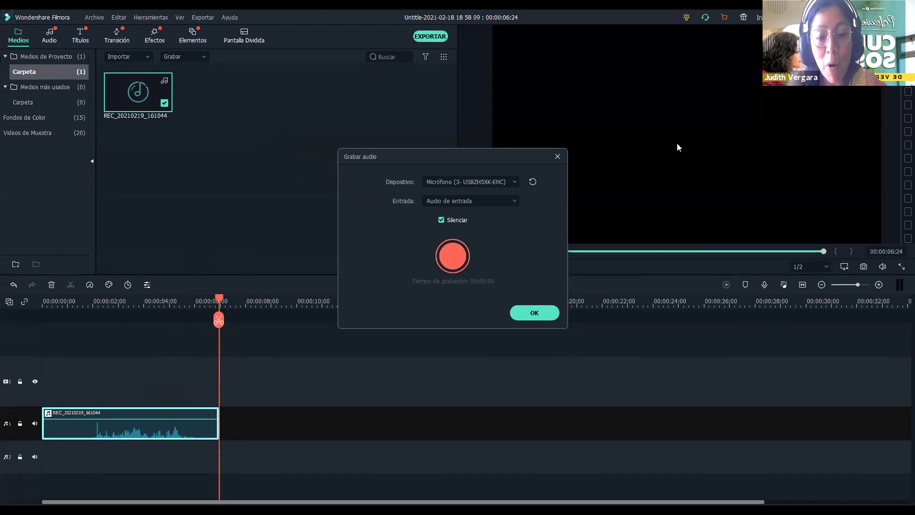
click(557, 156)
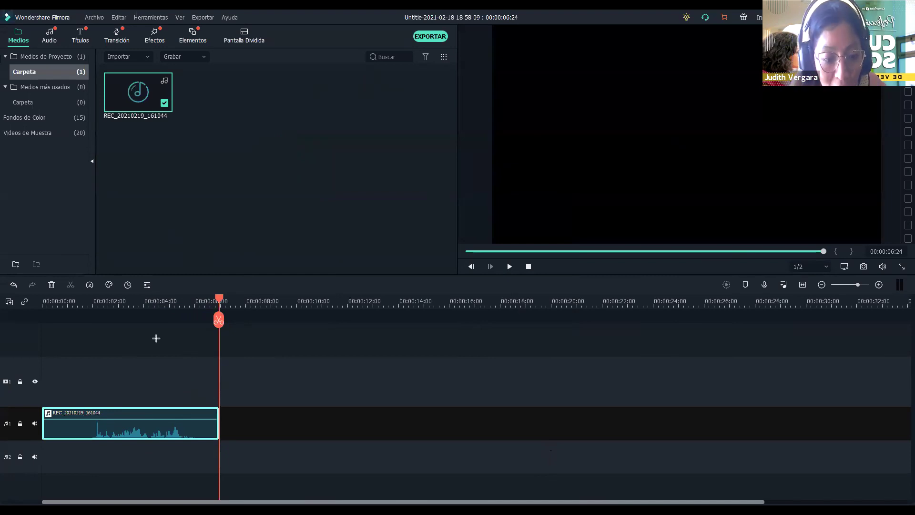
Rewind to 00:00:00:00 and play the REC_20210219_161044 voice-over.
drag(36, 377, 257, 471)
drag(83, 416, 212, 458)
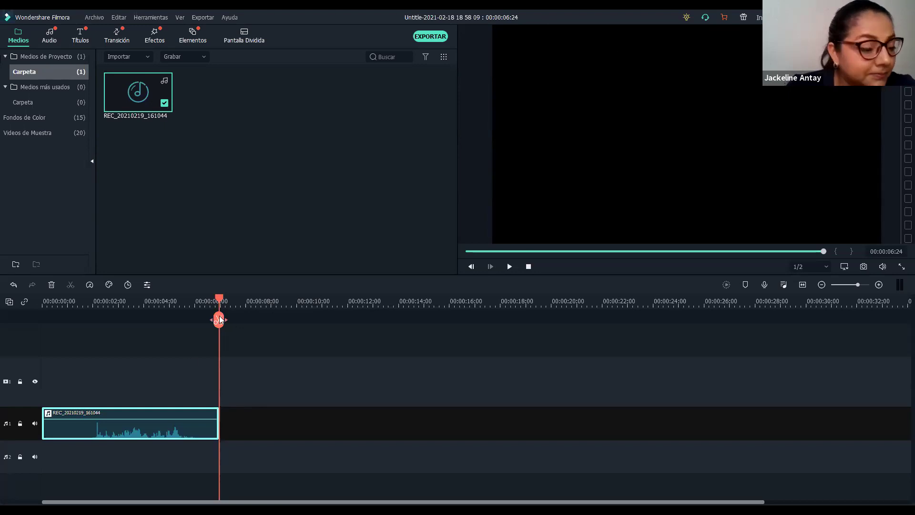
drag(218, 320, 44, 320)
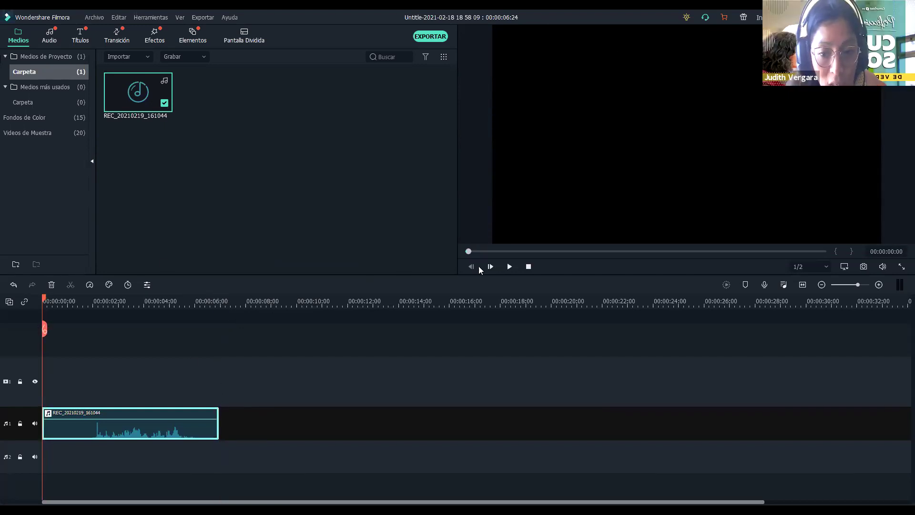
click(509, 266)
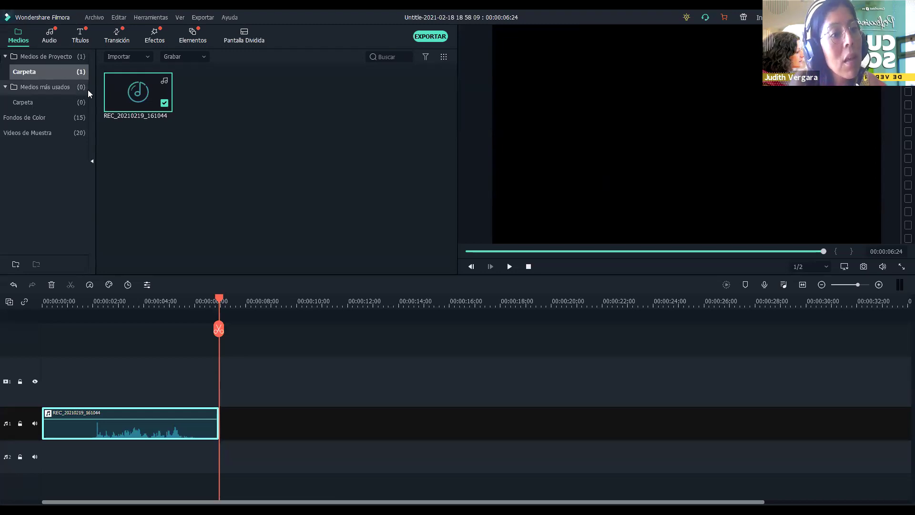
Review the Importar dropdown's media import options twice, closing it each time.
click(141, 55)
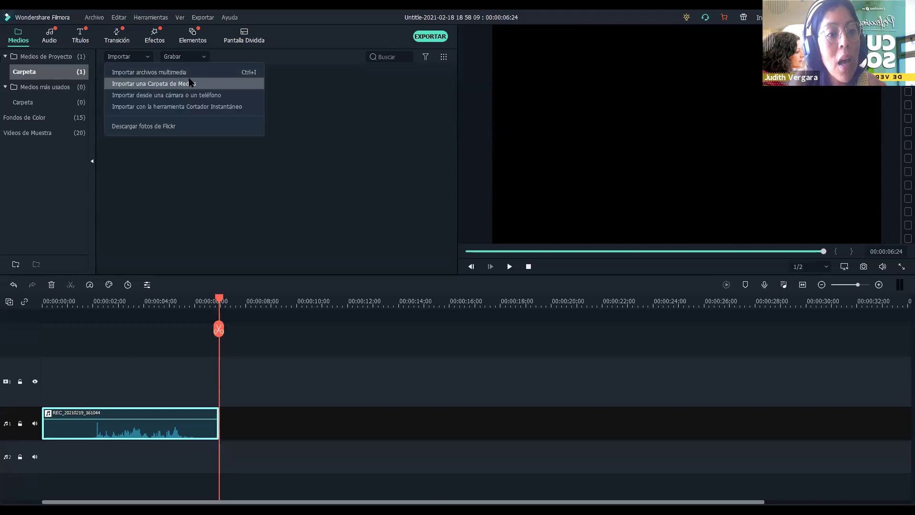
click(659, 387)
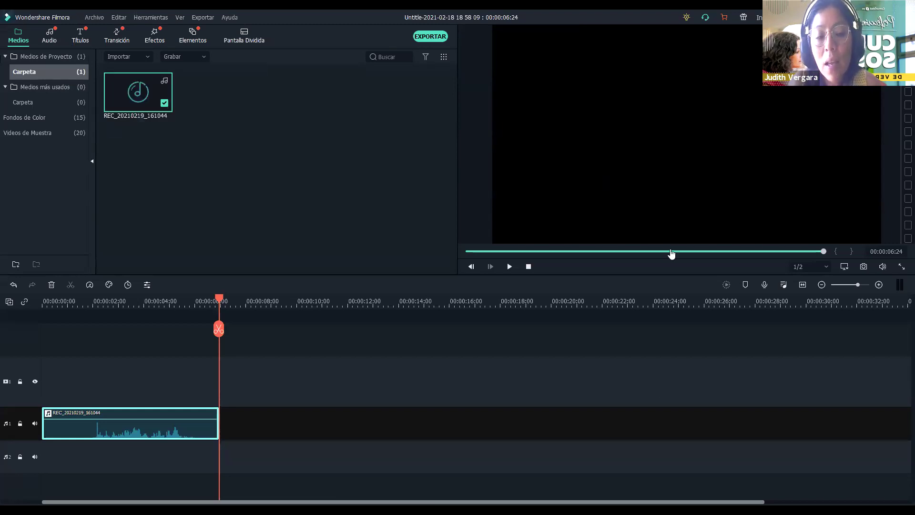
click(142, 60)
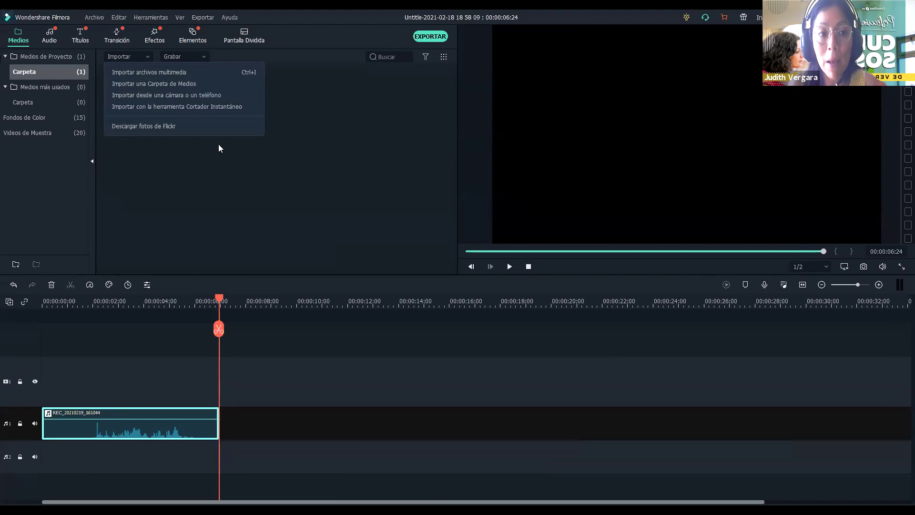
click(301, 477)
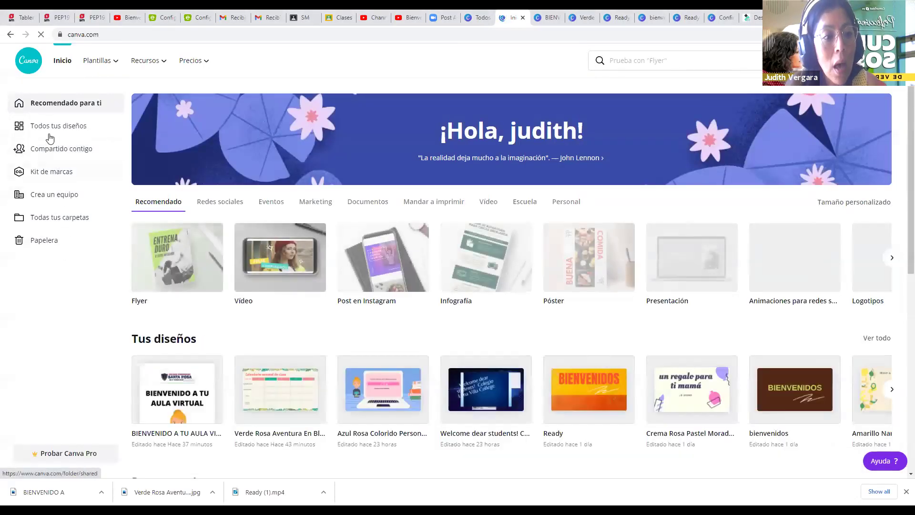
Scroll through Todos tus diseños, then sign out of Canva with Salir.
click(53, 126)
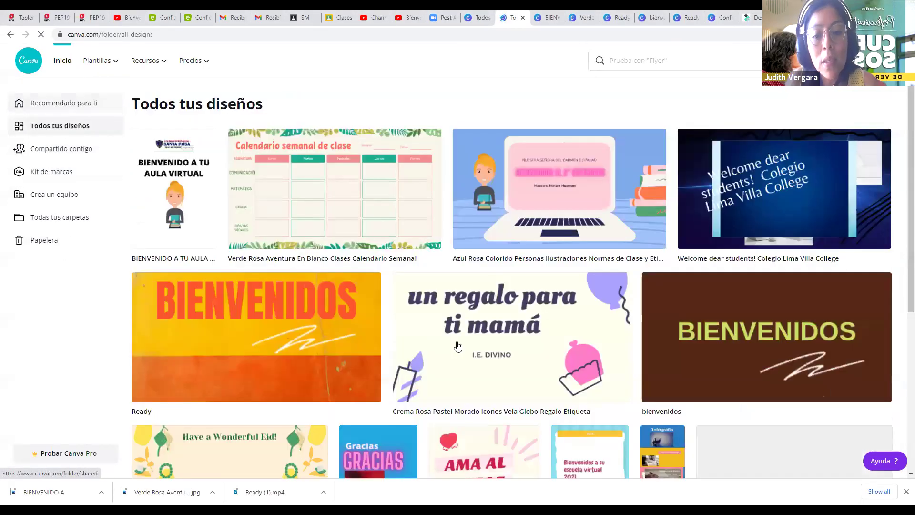
scroll(457, 346, down, 2)
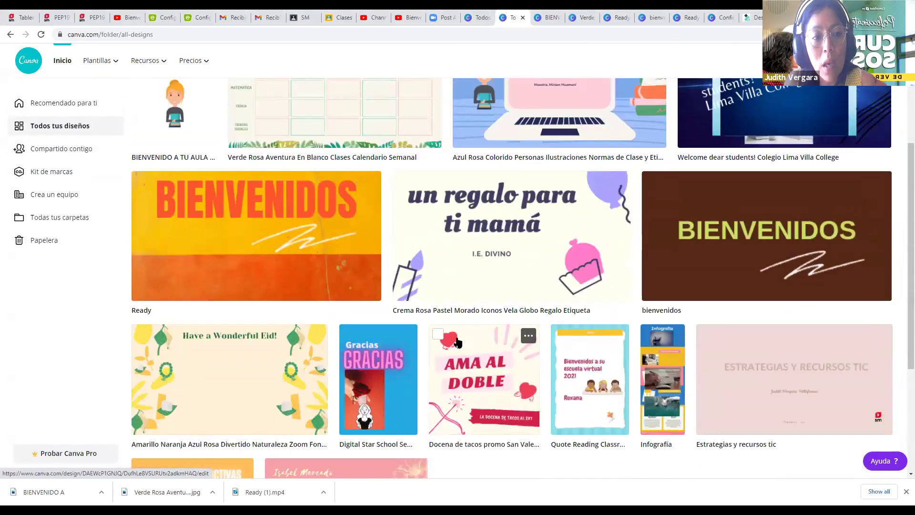
scroll(456, 341, down, 5)
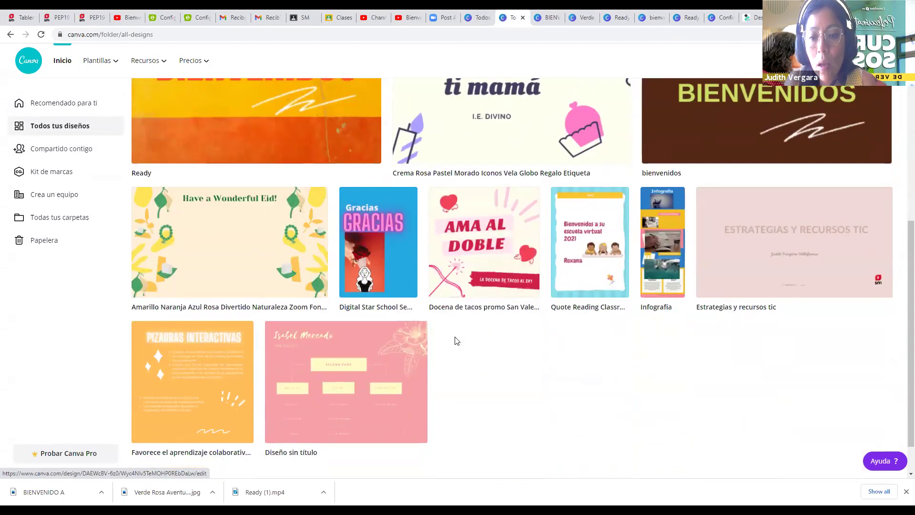
scroll(455, 340, down, 1)
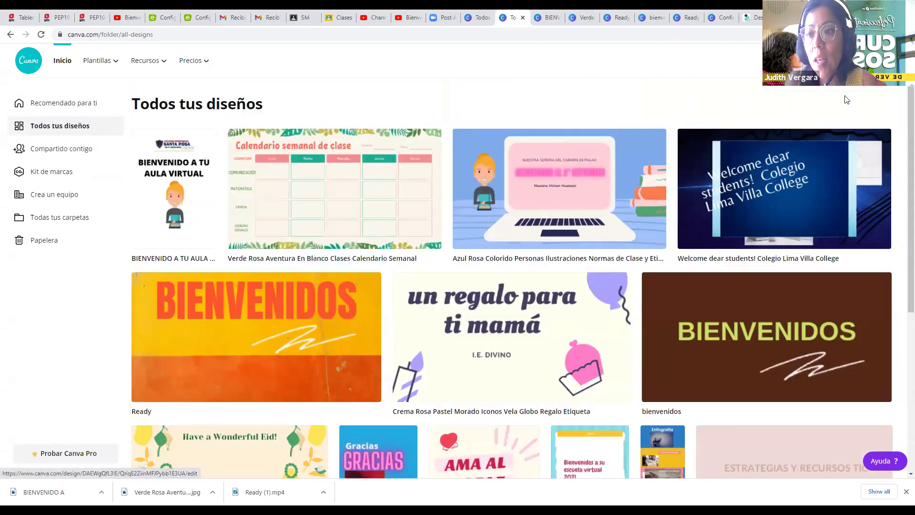
click(887, 60)
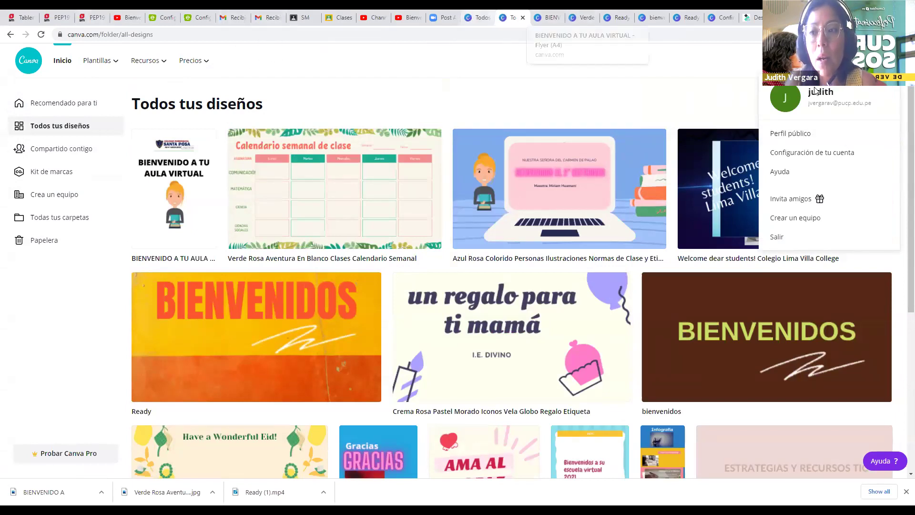
click(788, 241)
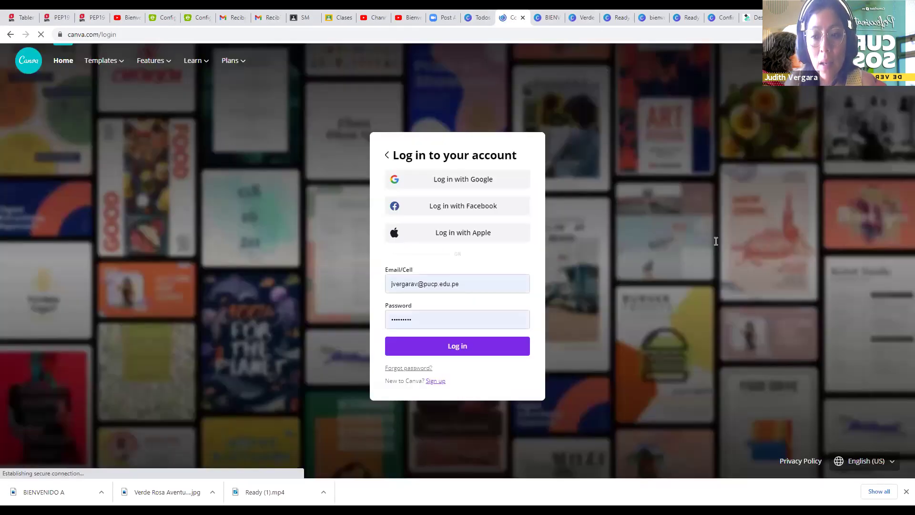
Log back in, browse the recent designs, then choose Salir to sign out again.
click(453, 346)
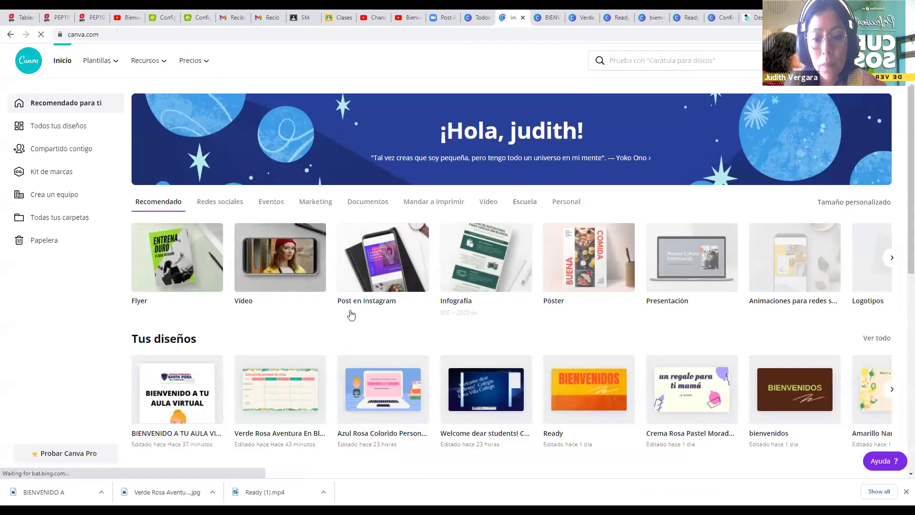
scroll(351, 313, down, 4)
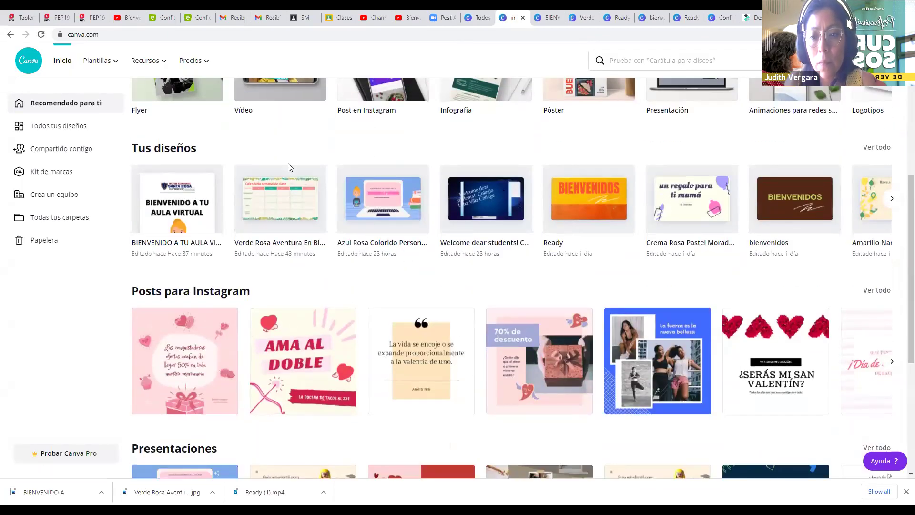
click(891, 198)
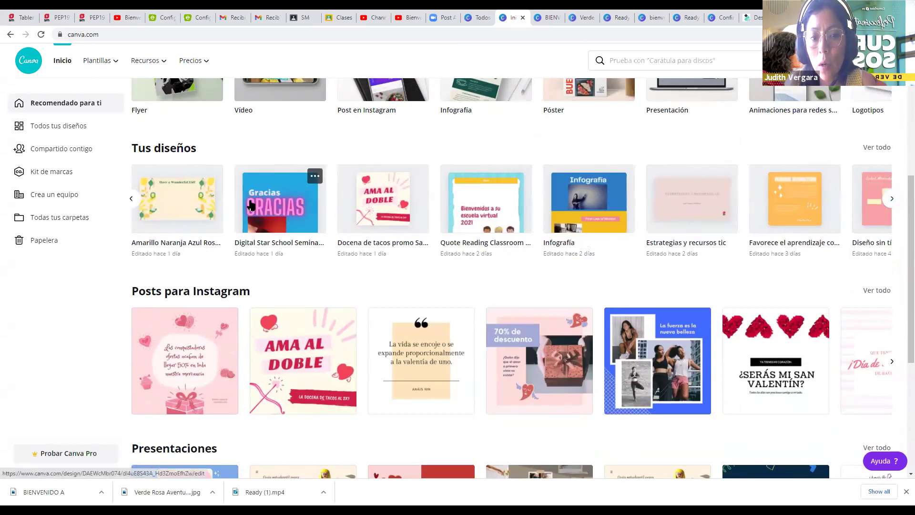
click(131, 199)
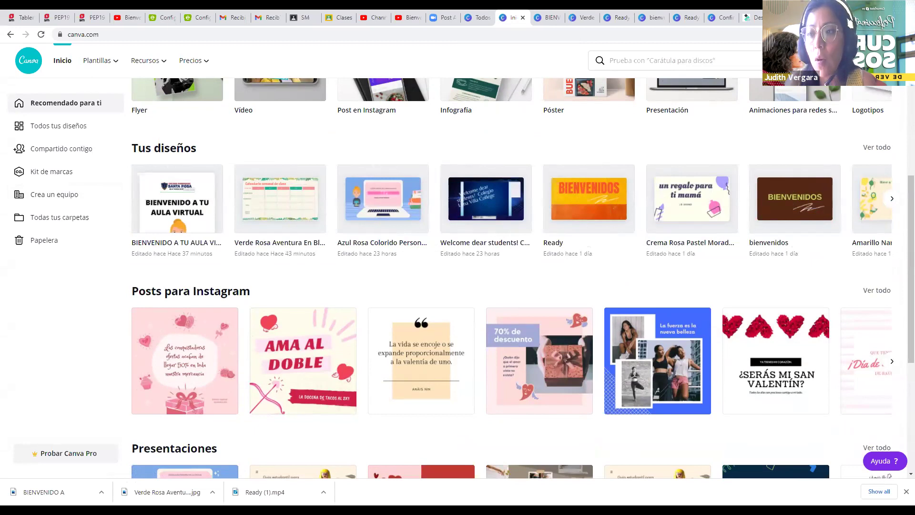
click(890, 60)
click(777, 237)
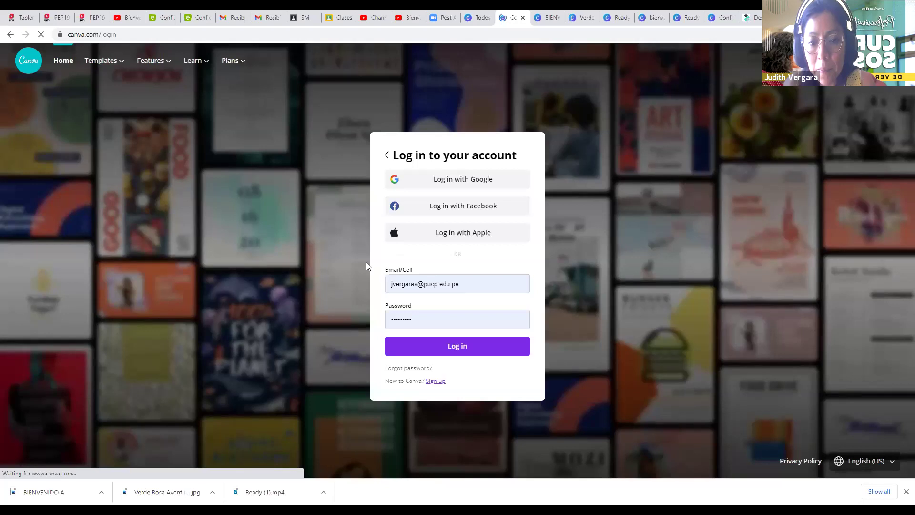
Log in with the second saved address switched to its gmail domain, then open 'Bienvenidos al año escolar'.
click(466, 284)
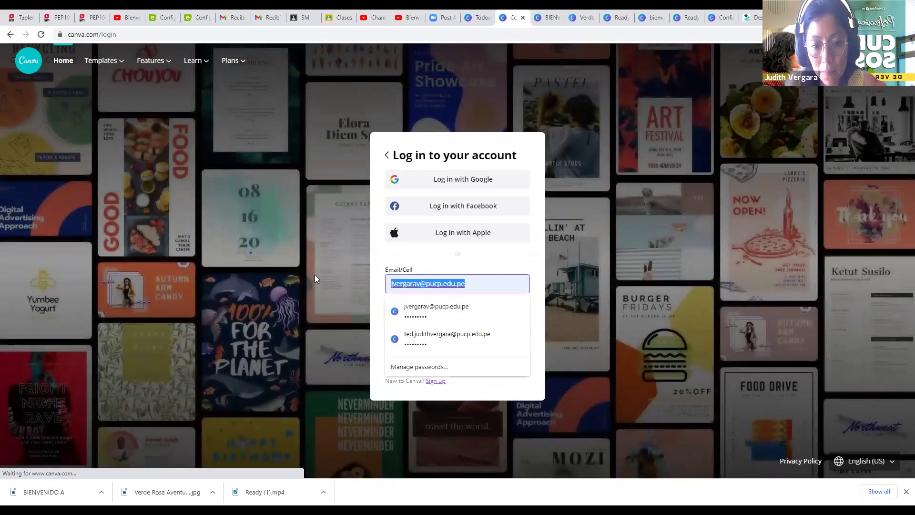
click(443, 335)
drag(489, 284, 448, 286)
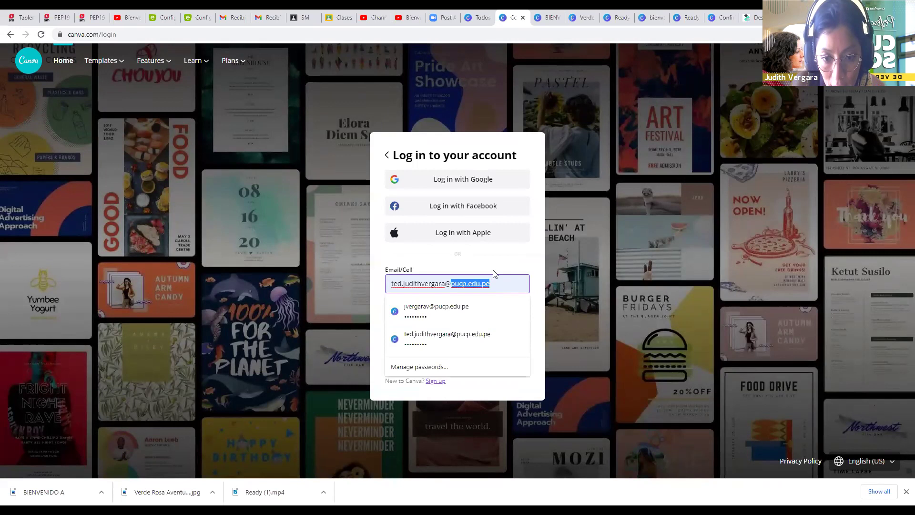
key(BackSpace)
text(gma)
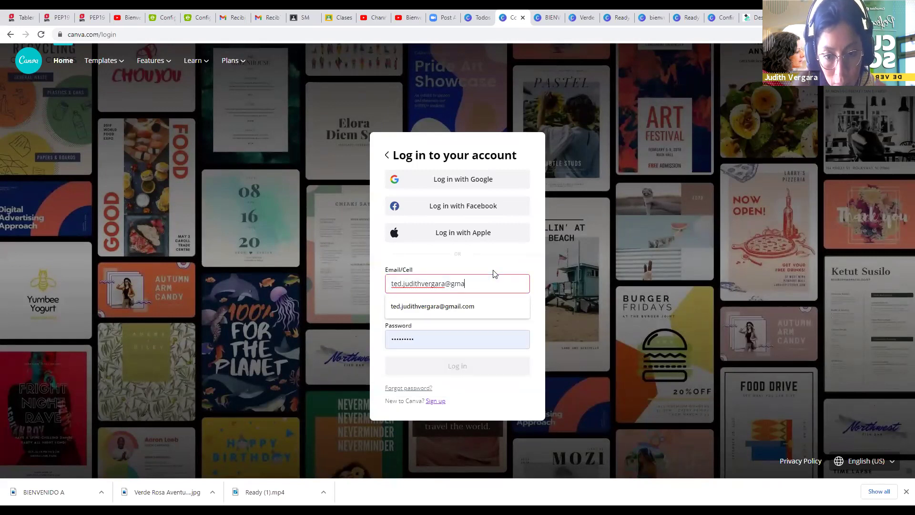
key(Down)
key(Return)
click(417, 347)
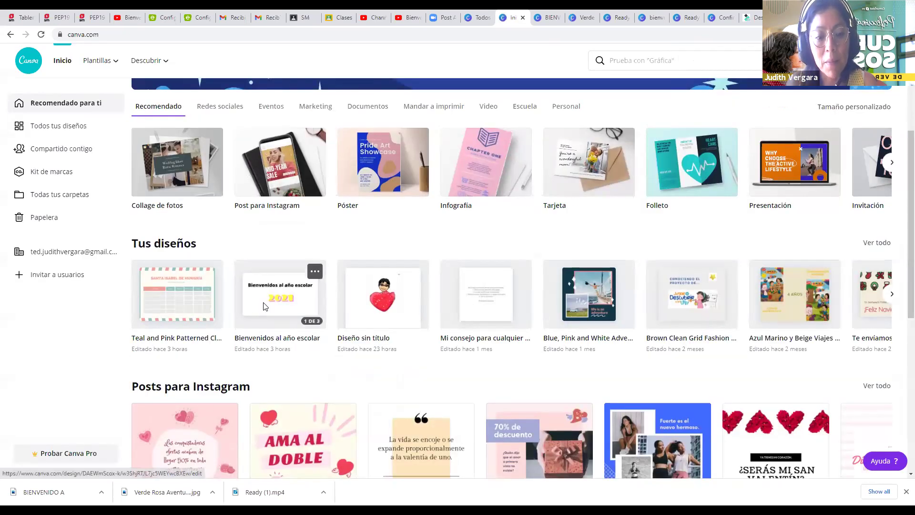
click(281, 295)
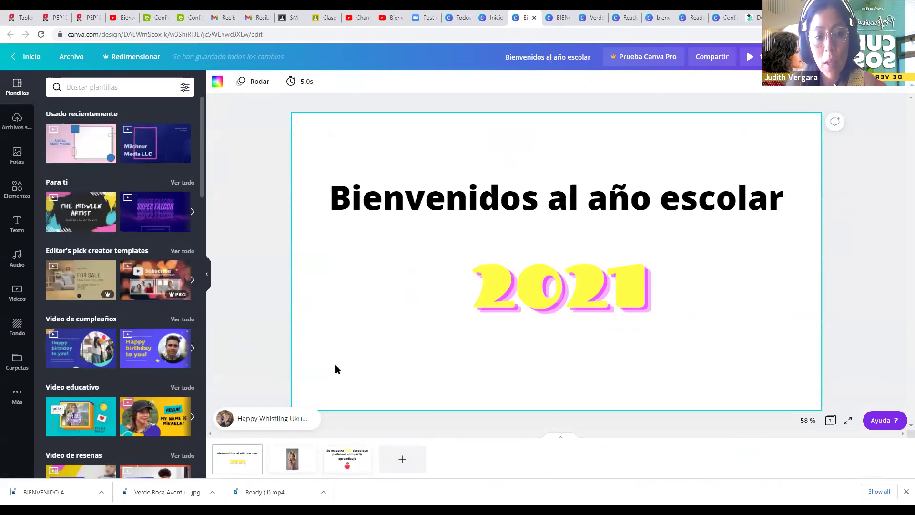
View pages 2 and 3, then change the third page's heading opening from 'Su' to 'Sus'.
click(290, 453)
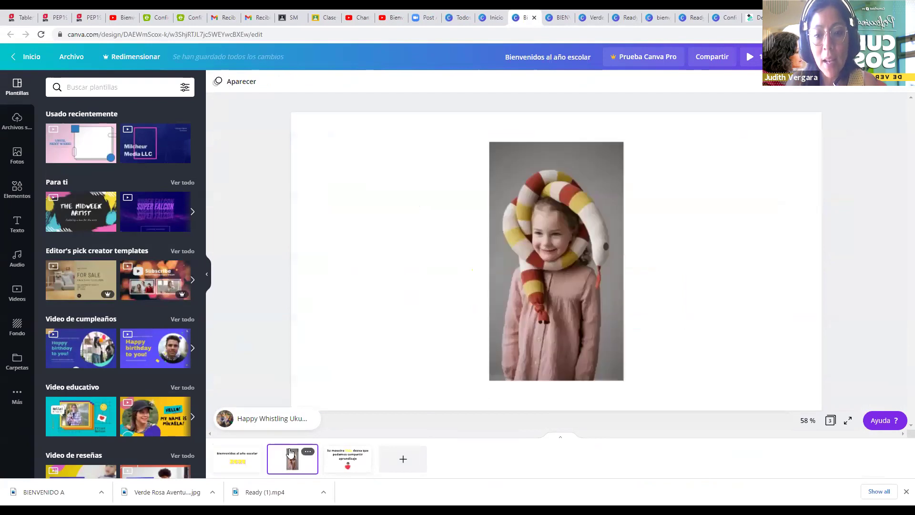
click(348, 460)
click(504, 167)
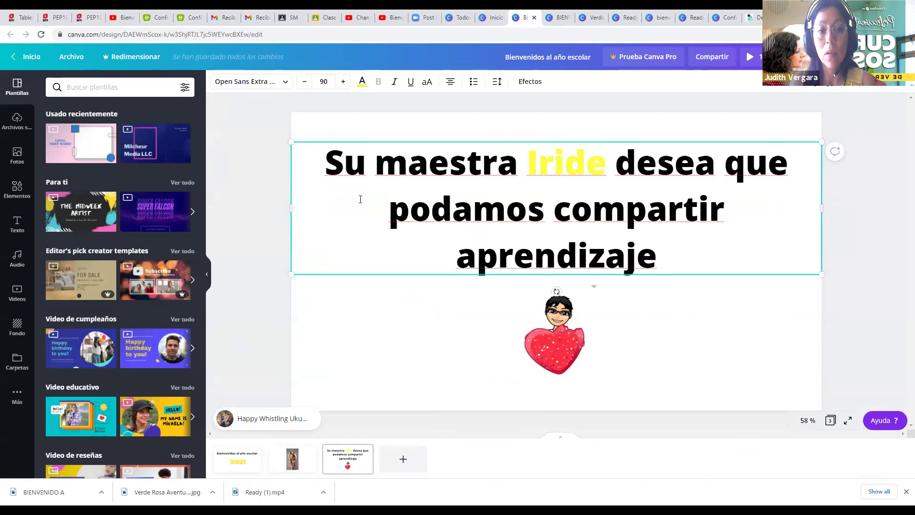
key(Right)
key(Right)
key(Right)
key(Right)
key(Right)
key(Right)
key(Right)
key(Right)
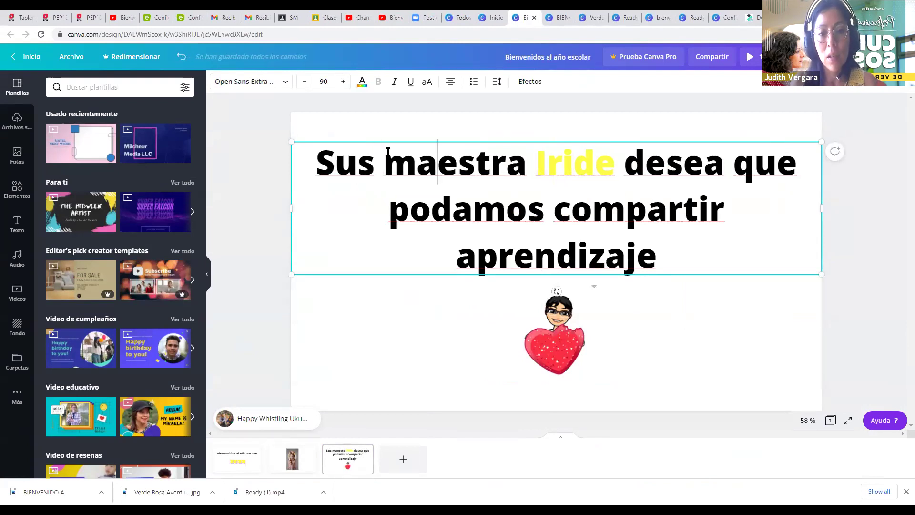
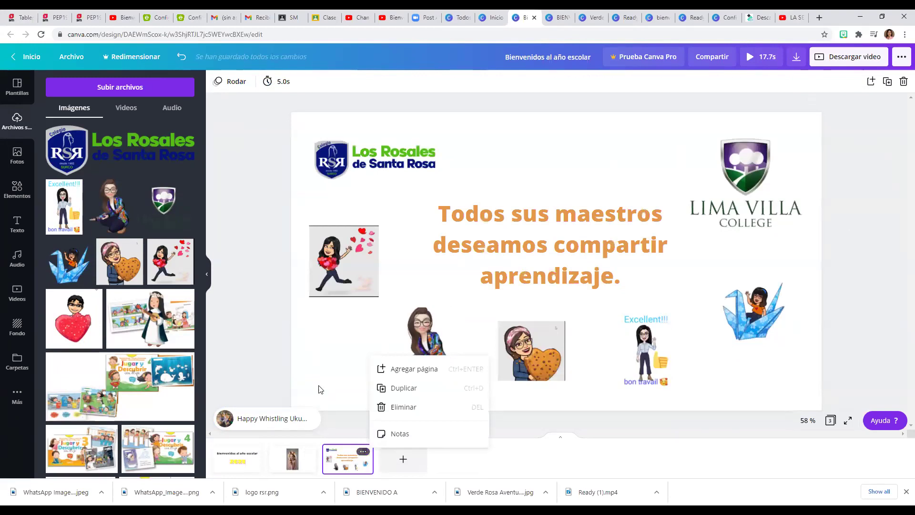
Delete the girl-with-scarf video from page 2, then remove the blank page left behind.
click(304, 455)
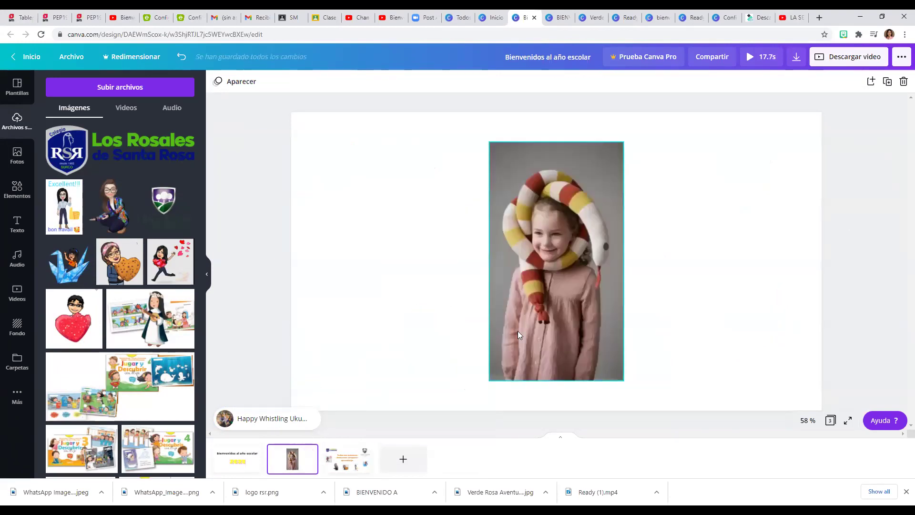
click(601, 313)
click(560, 267)
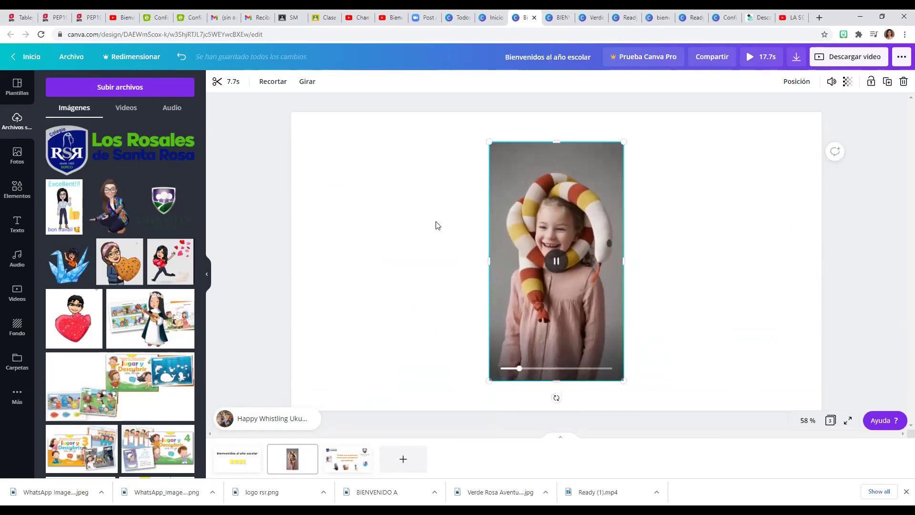
click(128, 115)
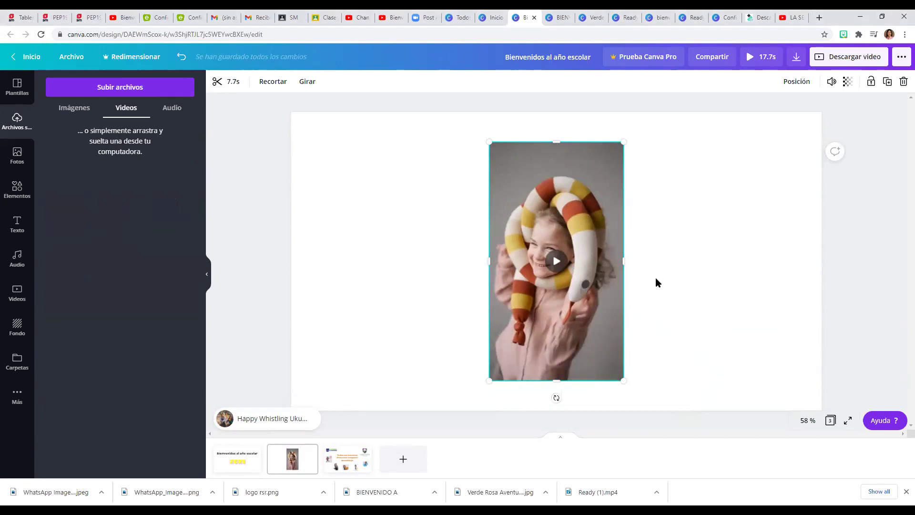
key(Delete)
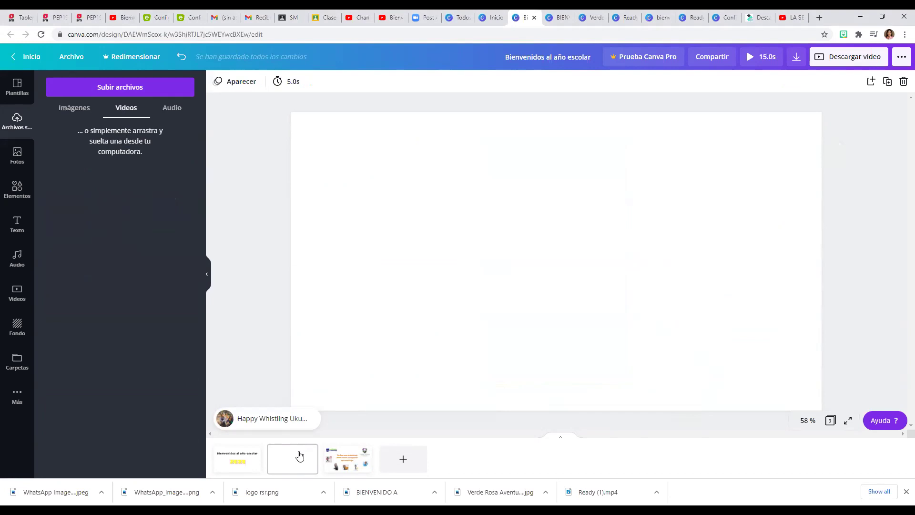
key(Delete)
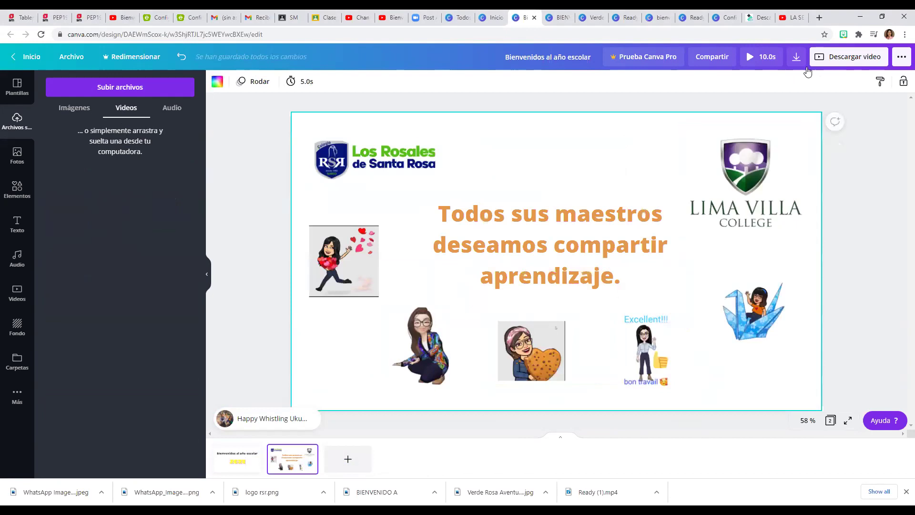
Download the design as an MP4 video including all pages via Descargar video.
click(830, 57)
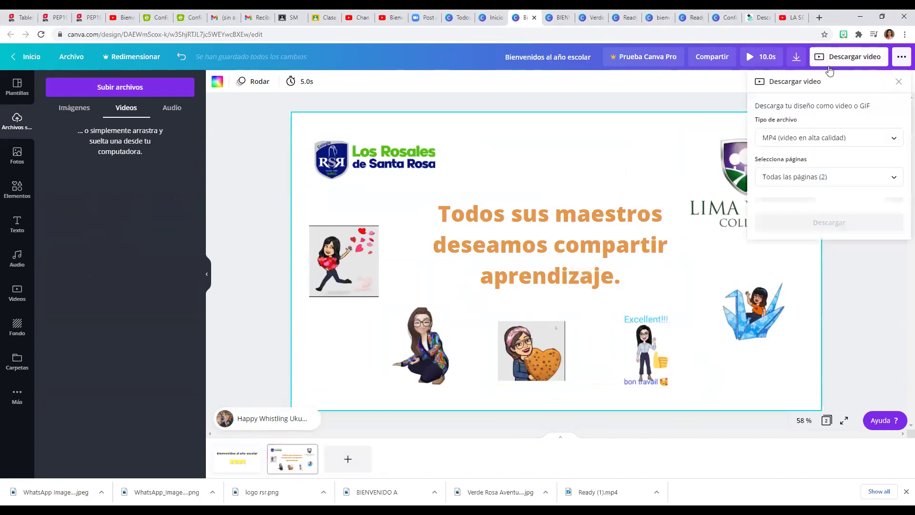
click(829, 200)
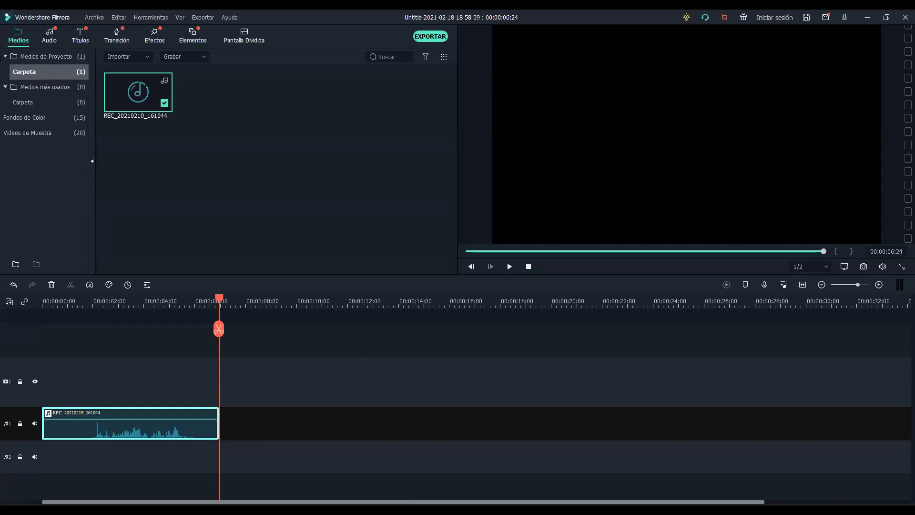
Record a few seconds of webcam video, VID_20210219_162643, using Grabar desde la webcam.
click(182, 58)
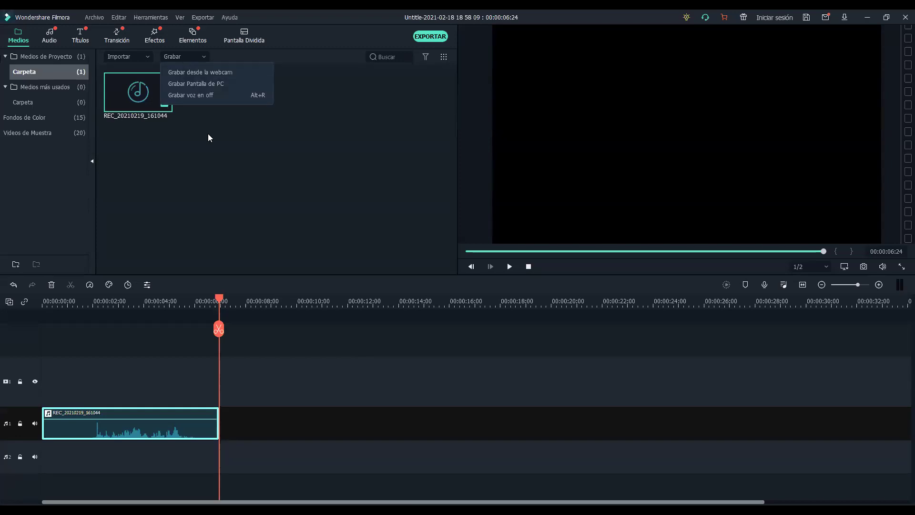
click(222, 73)
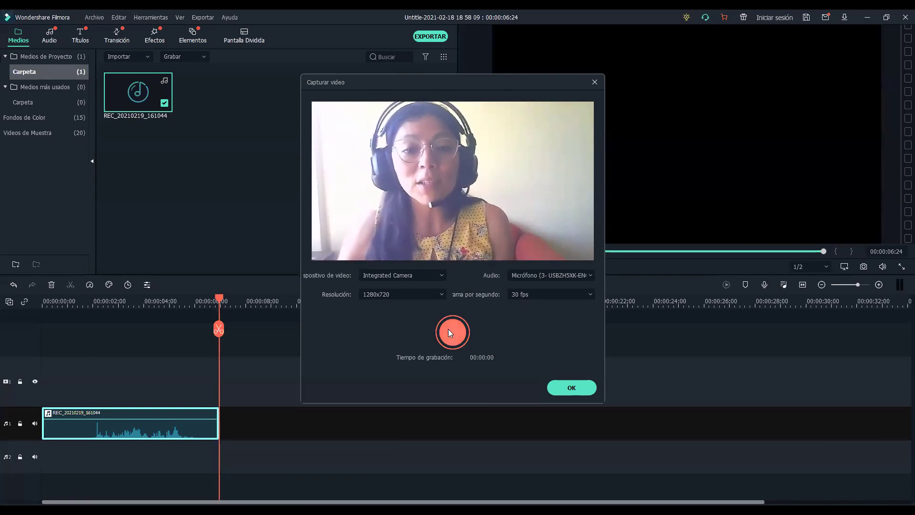
drag(492, 83, 492, 63)
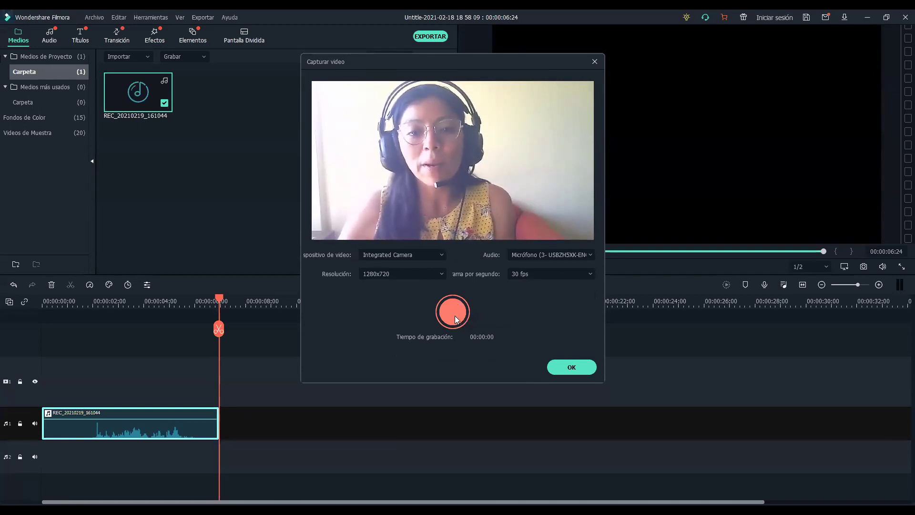
click(453, 319)
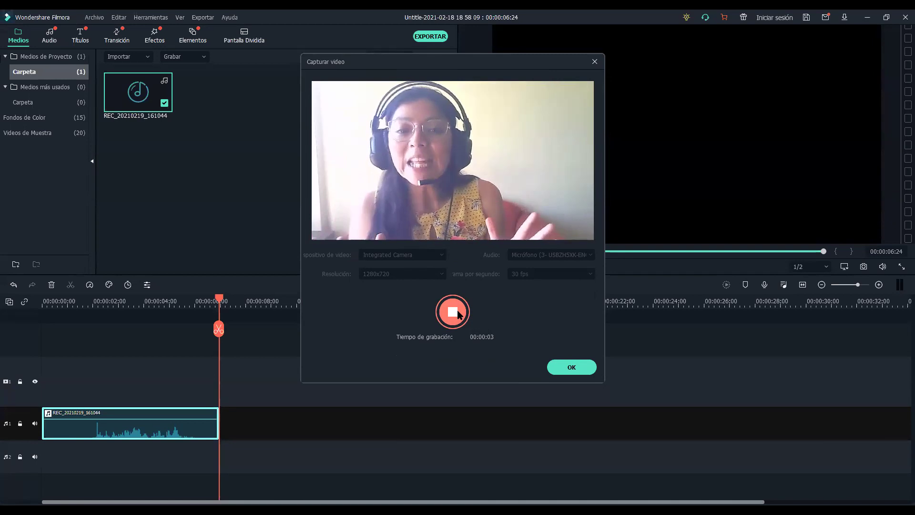
click(456, 312)
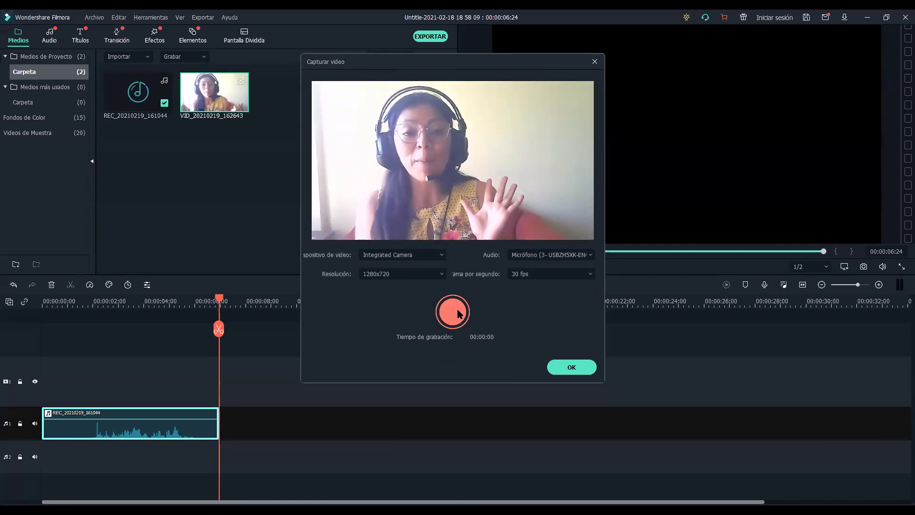
click(595, 62)
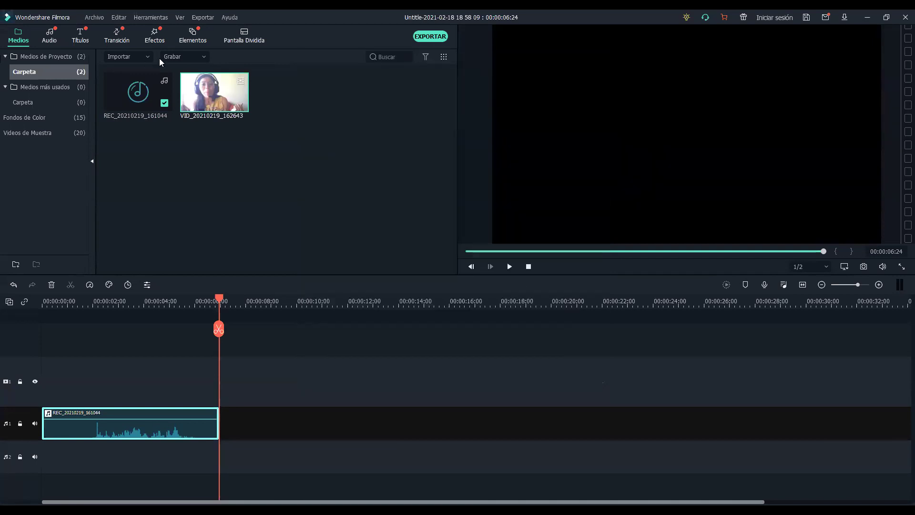
Record the PC screen showing the Canva design with Grabar Pantalla de PC.
click(204, 56)
click(222, 85)
click(180, 61)
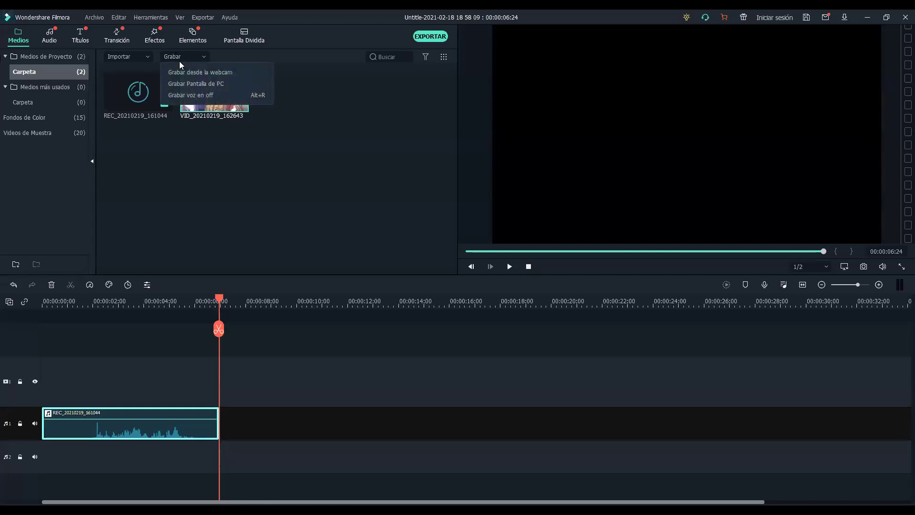
click(193, 83)
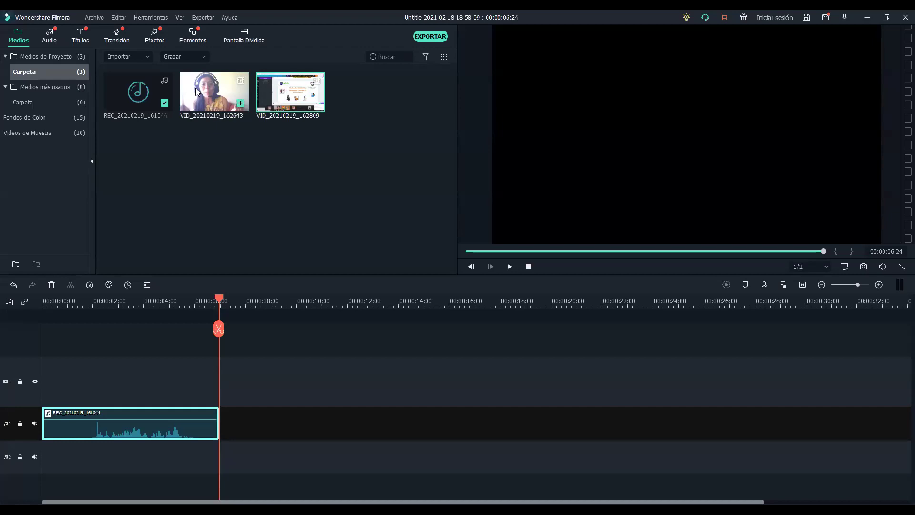
Append the webcam clip to the timeline, then place the screen recording right after it.
click(195, 88)
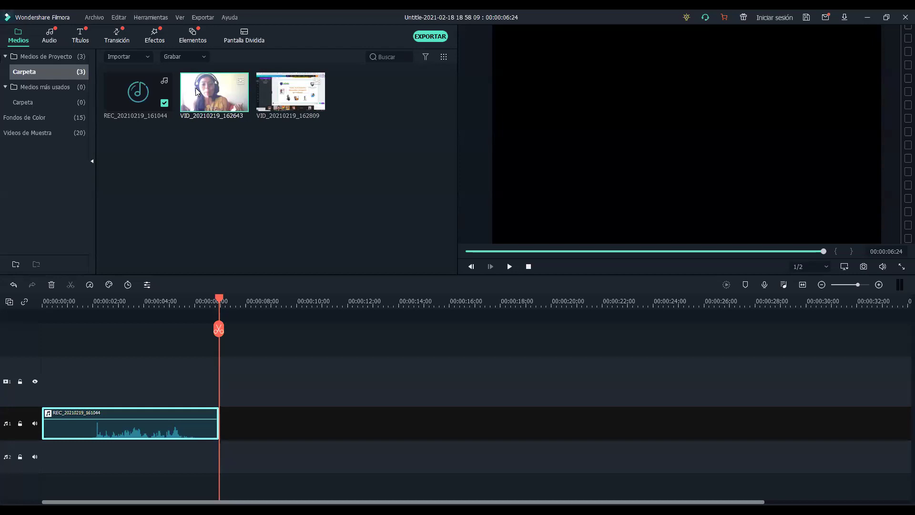
key(shift+i)
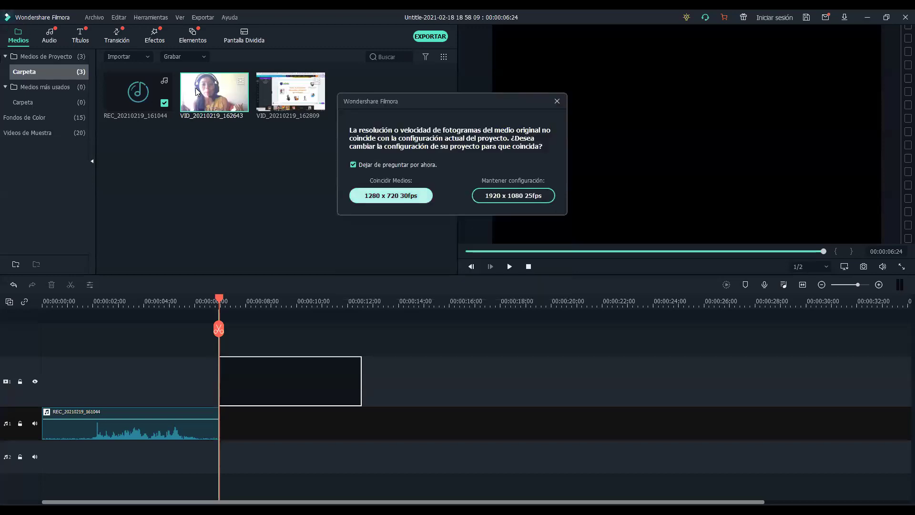
key(Return)
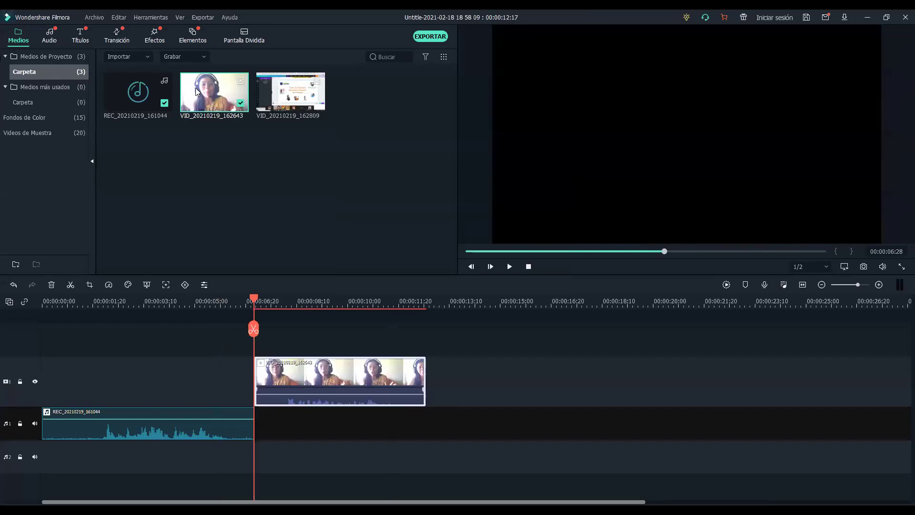
drag(290, 92, 487, 381)
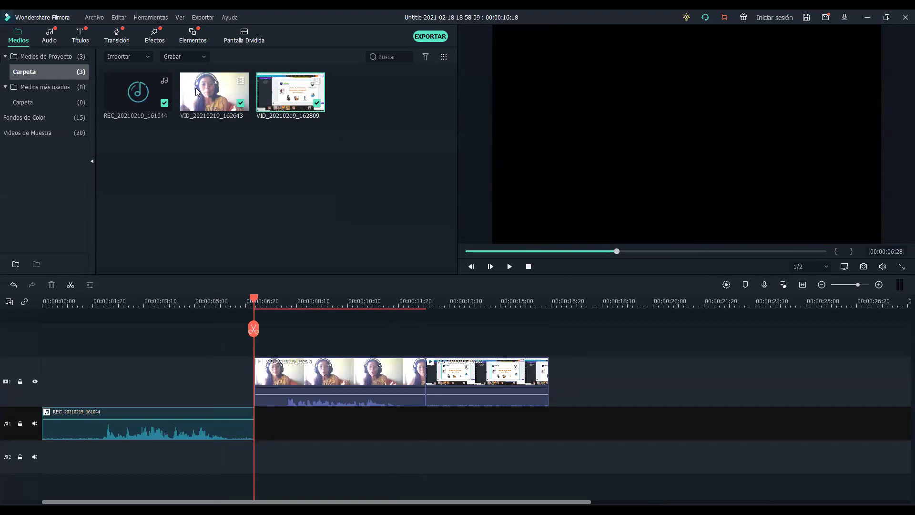
key(Home)
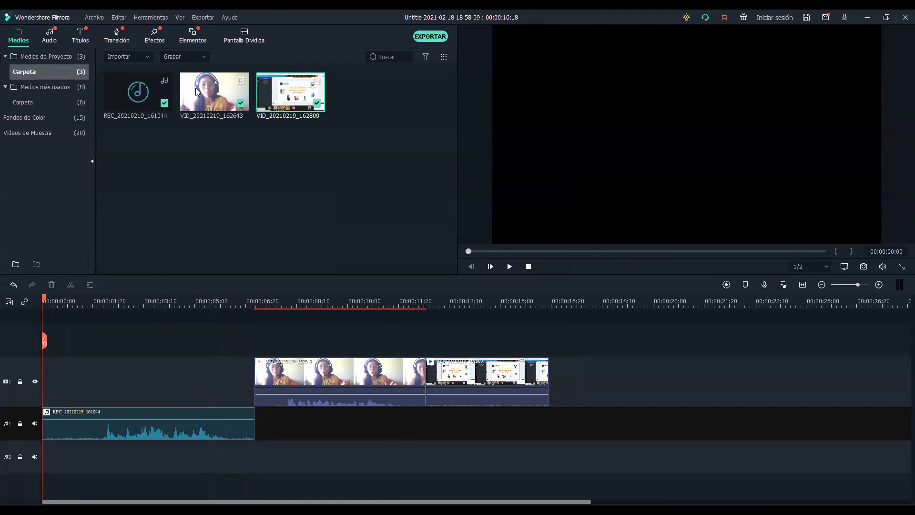
click(509, 266)
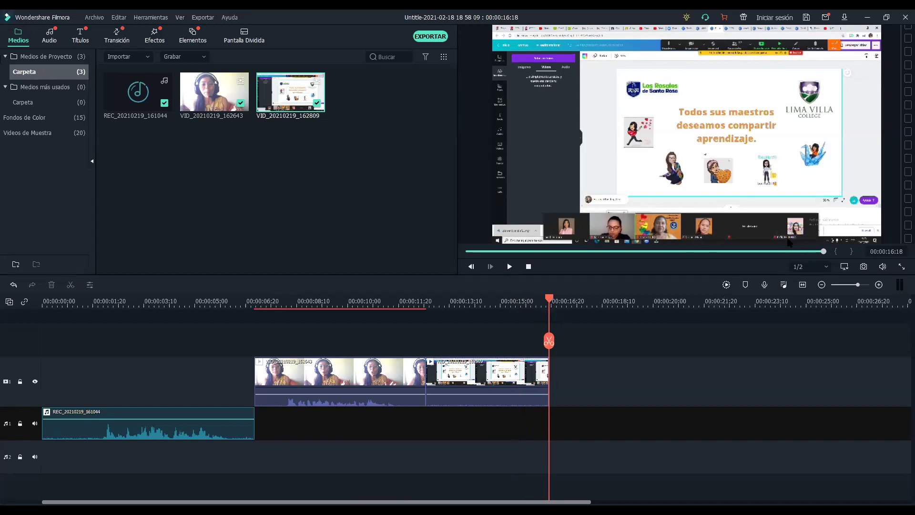
drag(553, 300, 13, 309)
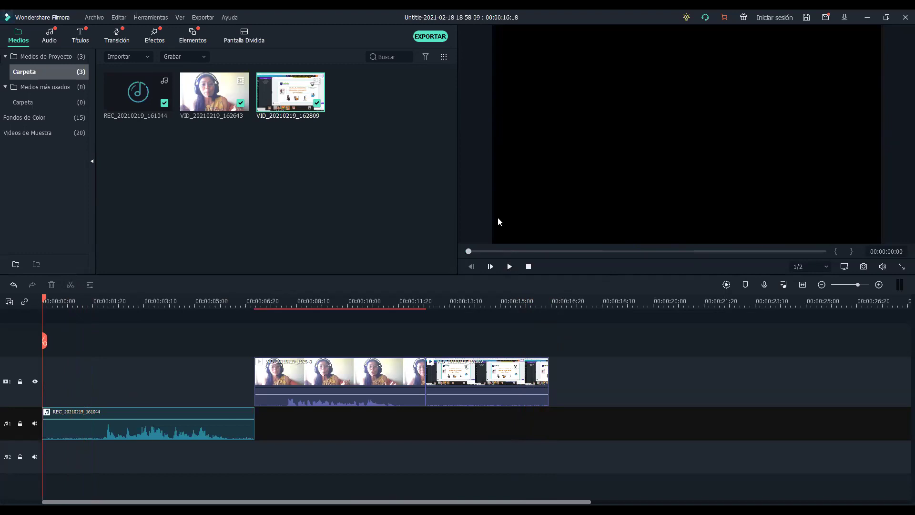
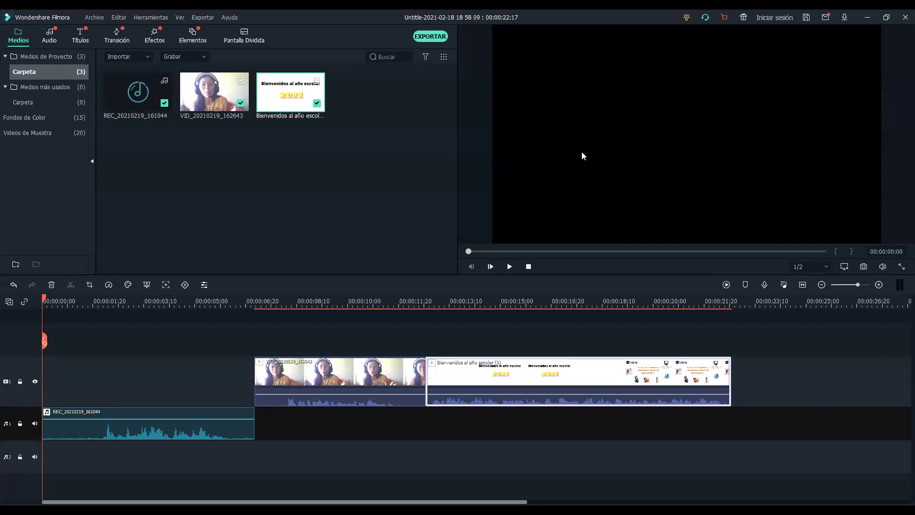
click(513, 269)
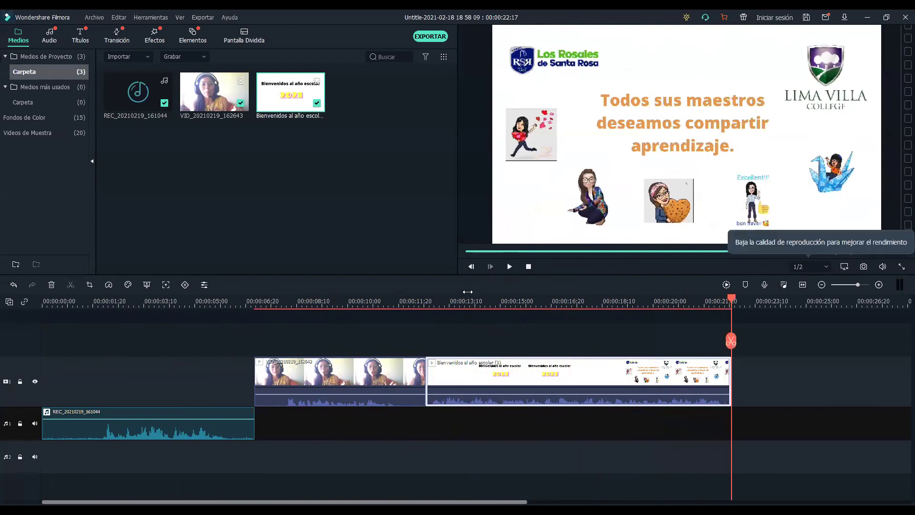
click(208, 304)
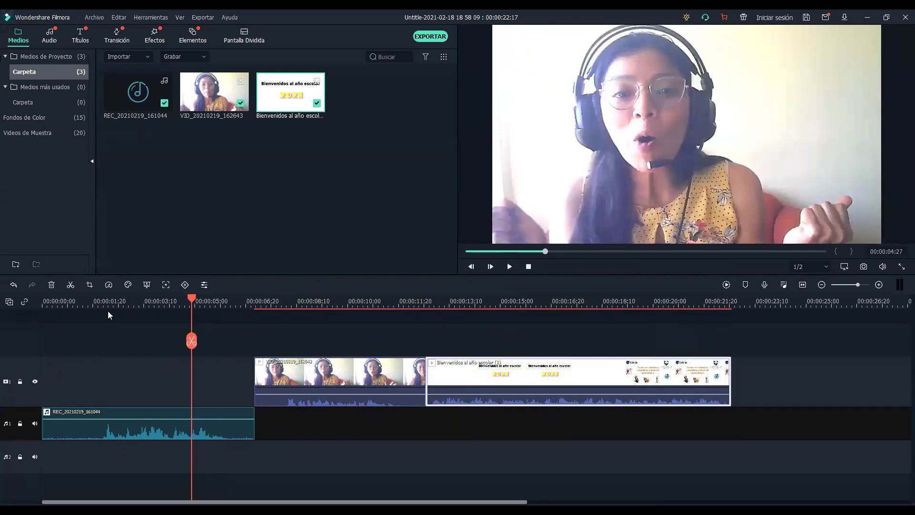
drag(125, 311, 43, 305)
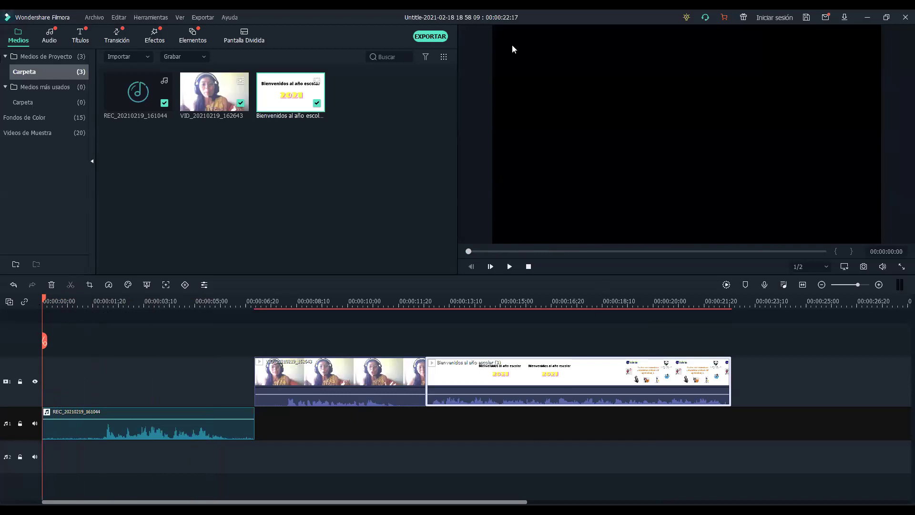